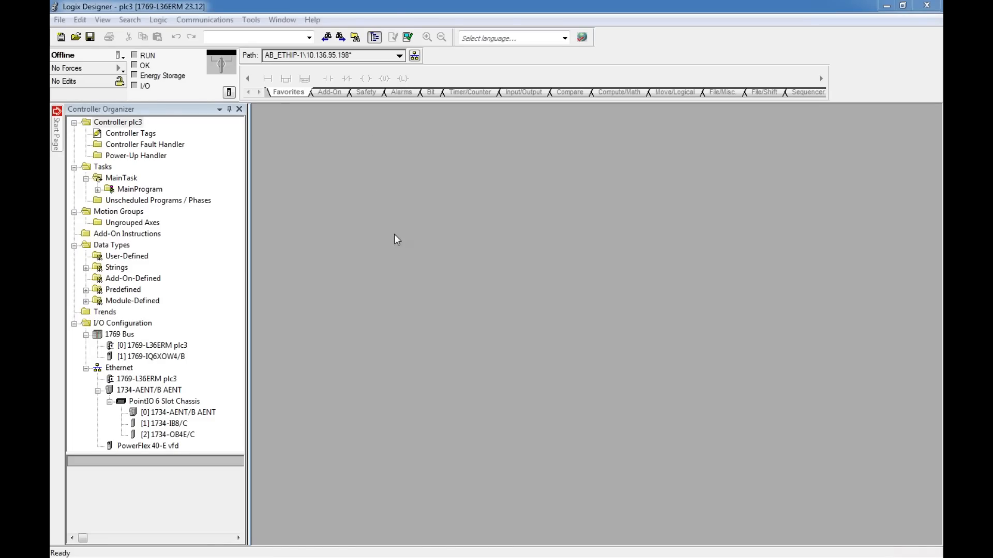
# Step: Open the MainRoutine of MainProgram, enlarge the ladder view and review its logic down to the MOV instructions
pyautogui.click(97, 190)
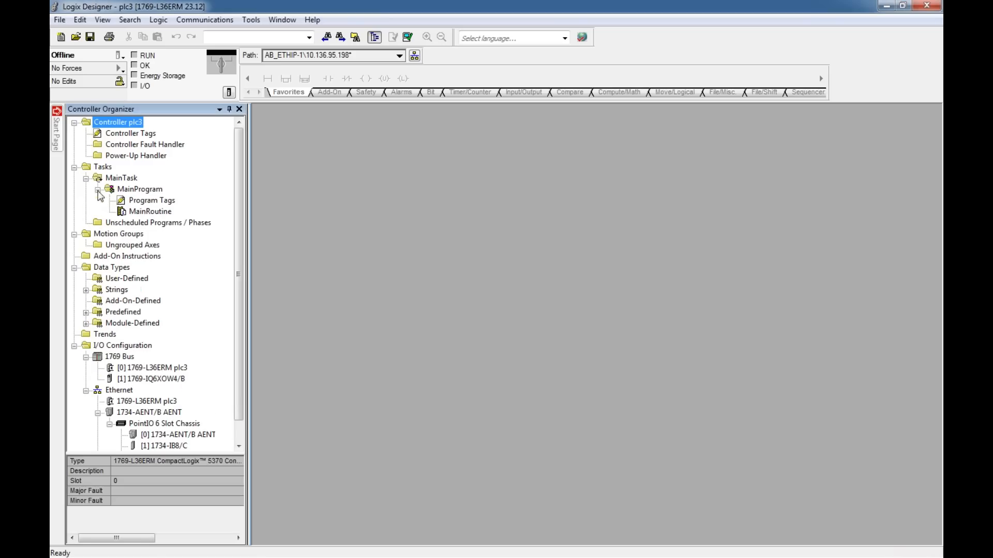
pyautogui.doubleClick(150, 212)
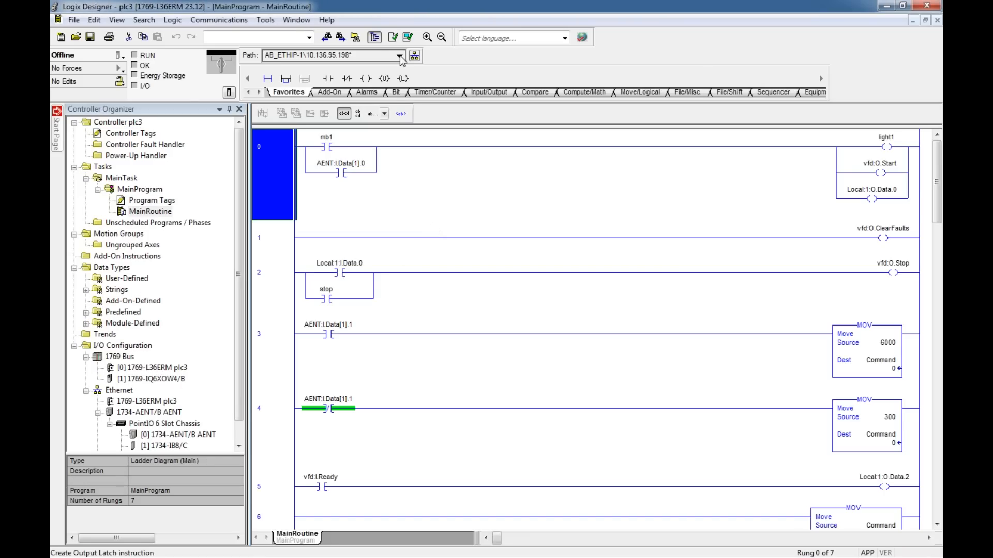
pyautogui.click(425, 38)
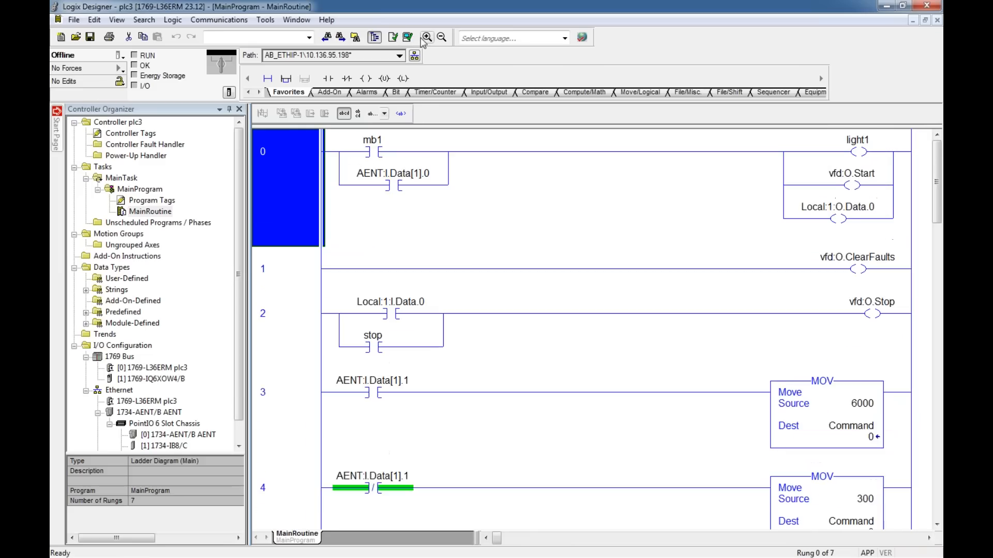
pyautogui.click(426, 37)
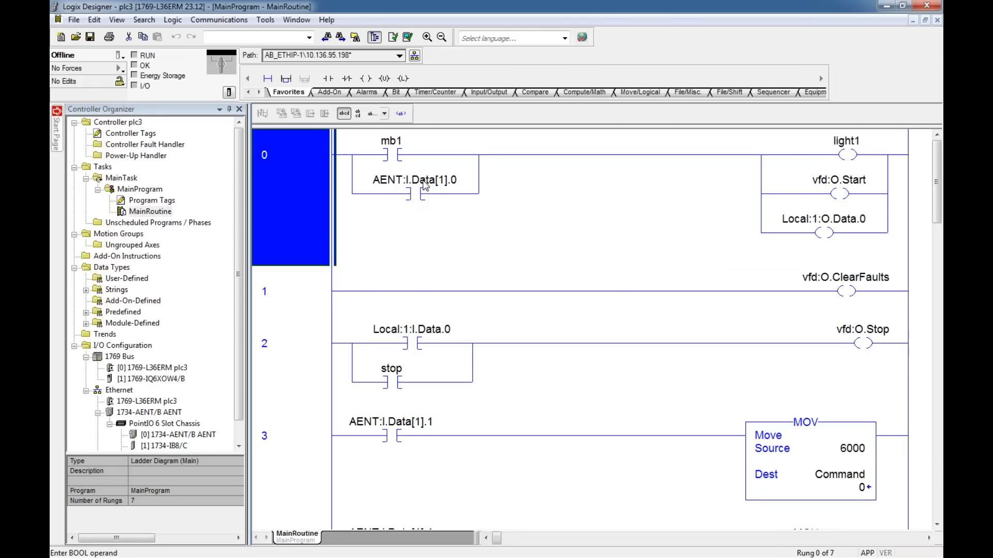
pyautogui.moveTo(383, 184)
pyautogui.moveTo(452, 185)
pyautogui.scroll(-2, 673, 250)
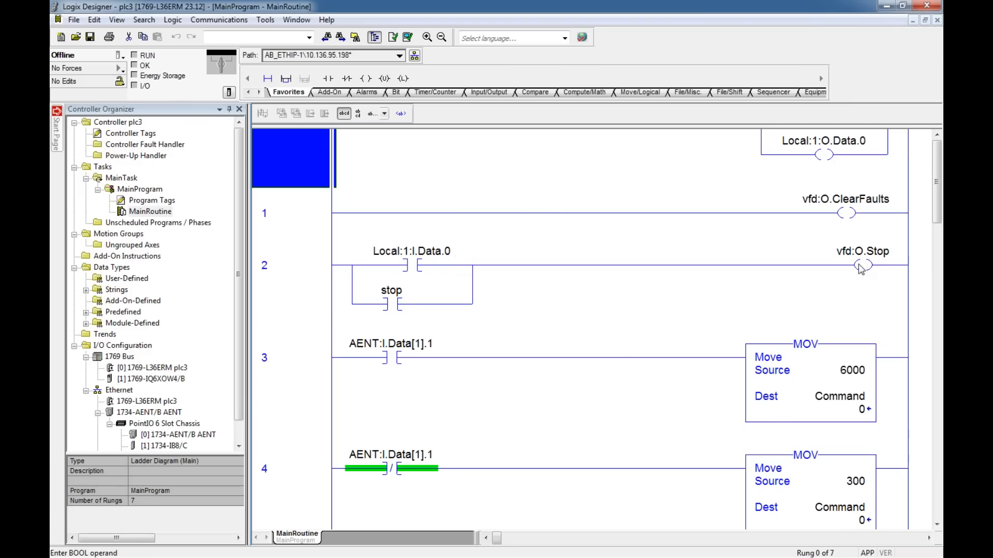
pyautogui.scroll(-3, 535, 313)
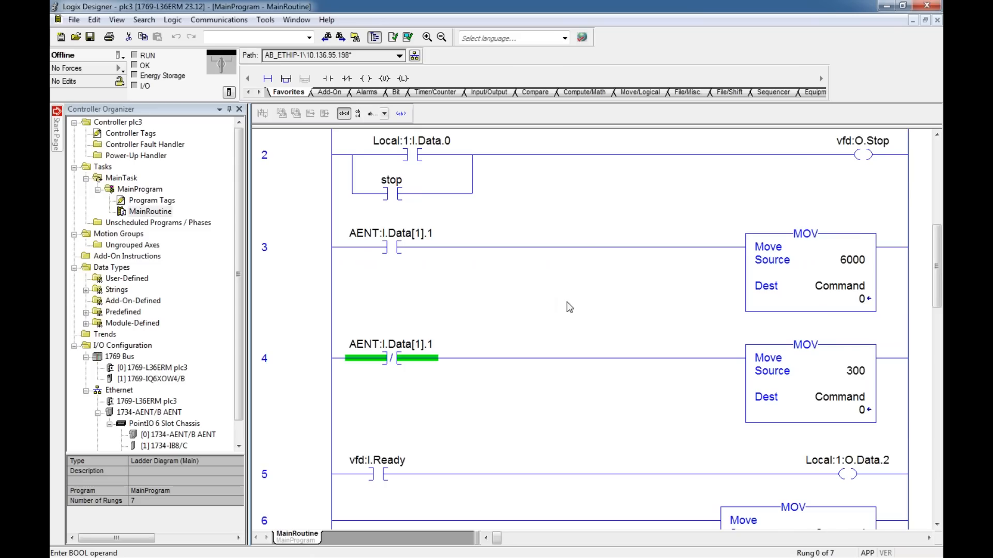
# Step: Try to change the source of the MOV instruction on rung 4 to 3000
pyautogui.doubleClick(853, 260)
pyautogui.doubleClick(856, 371)
pyautogui.click(851, 375)
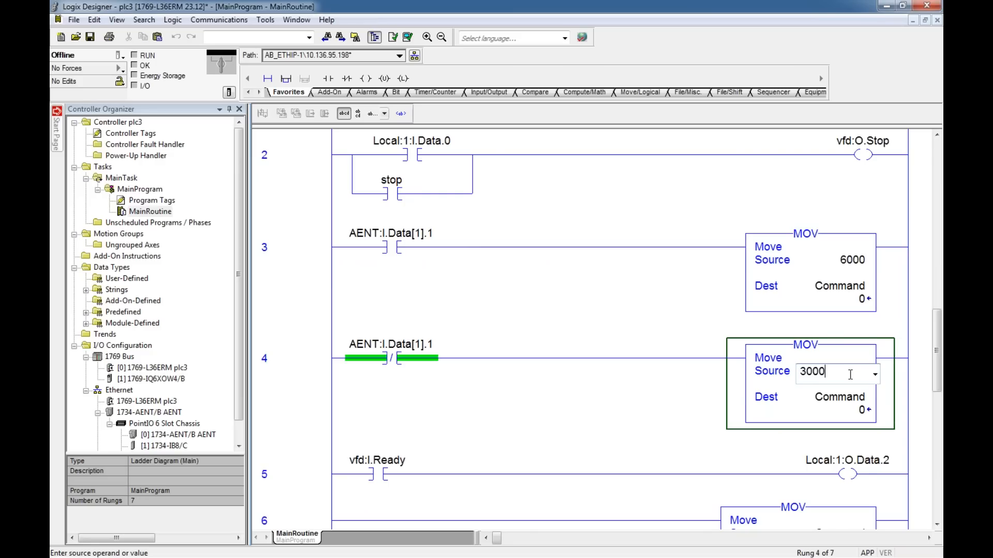
pyautogui.press('Return')
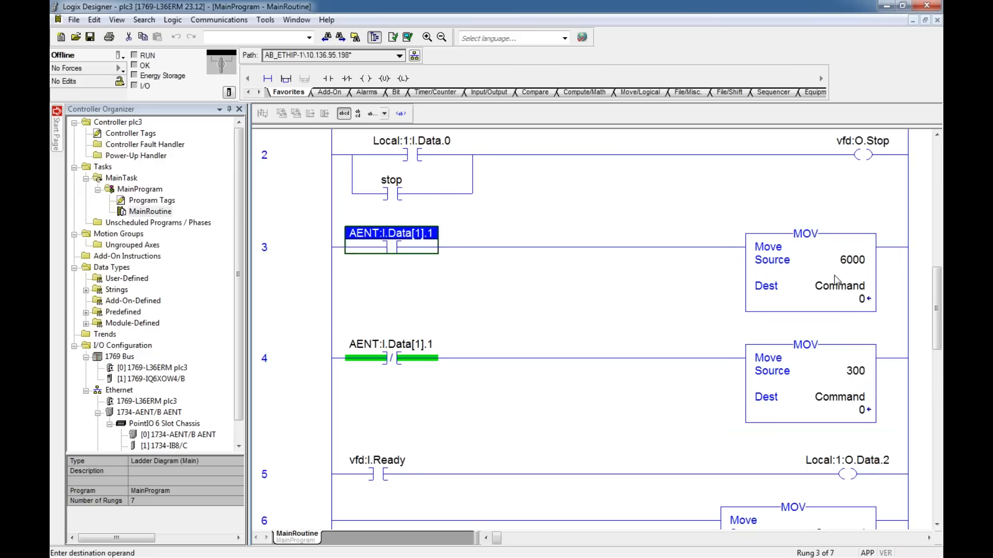
# Step: Set the source of the MOV instruction on rung 3 to 600
pyautogui.doubleClick(853, 261)
pyautogui.click(856, 261)
pyautogui.press('BackSpace')
pyautogui.press('Return')
pyautogui.press('Return')
pyautogui.click(539, 341)
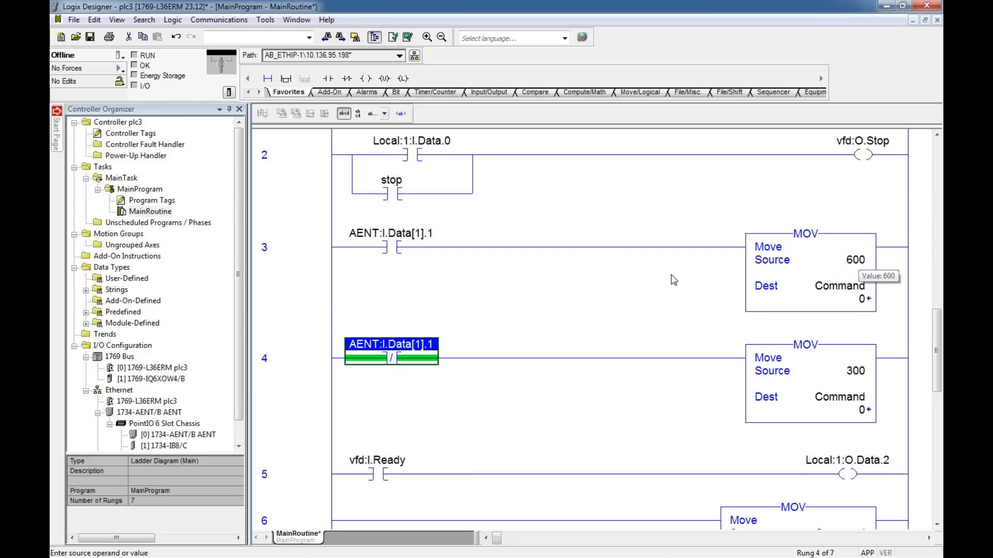
# Step: Review the remaining rungs, and expand the vfd:I structure in the controller tags to examine the drive's input tags
pyautogui.scroll(-3, 691, 278)
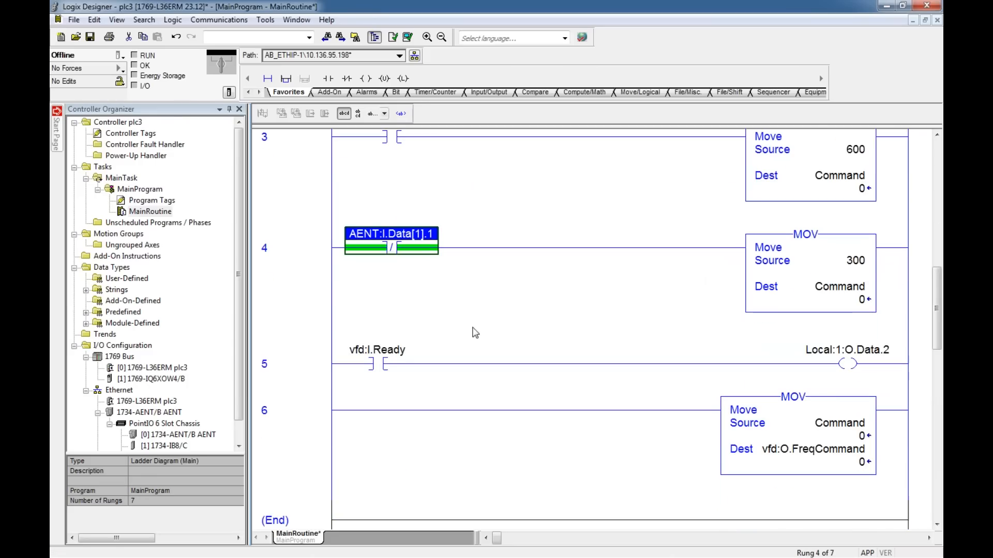
pyautogui.scroll(-1, 380, 365)
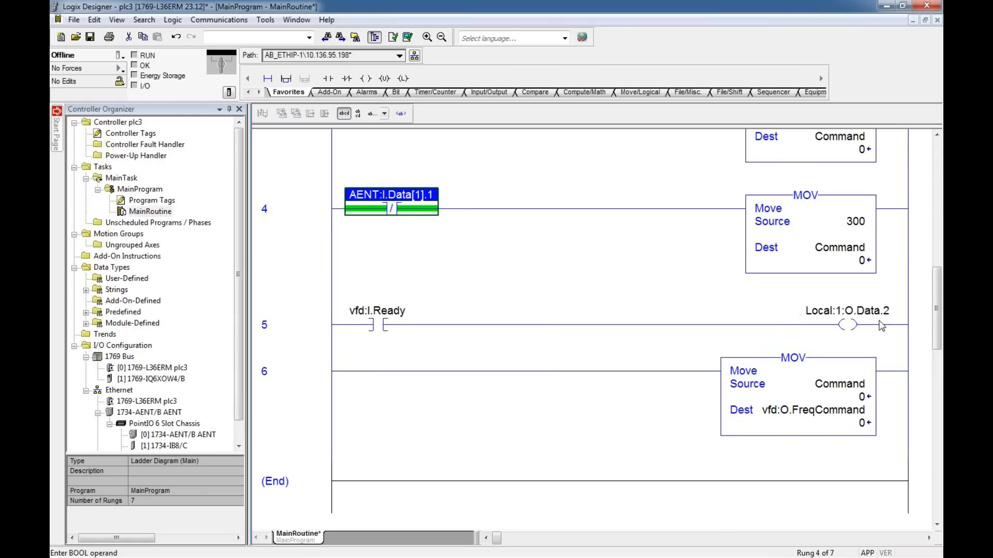
pyautogui.scroll(-1, 387, 332)
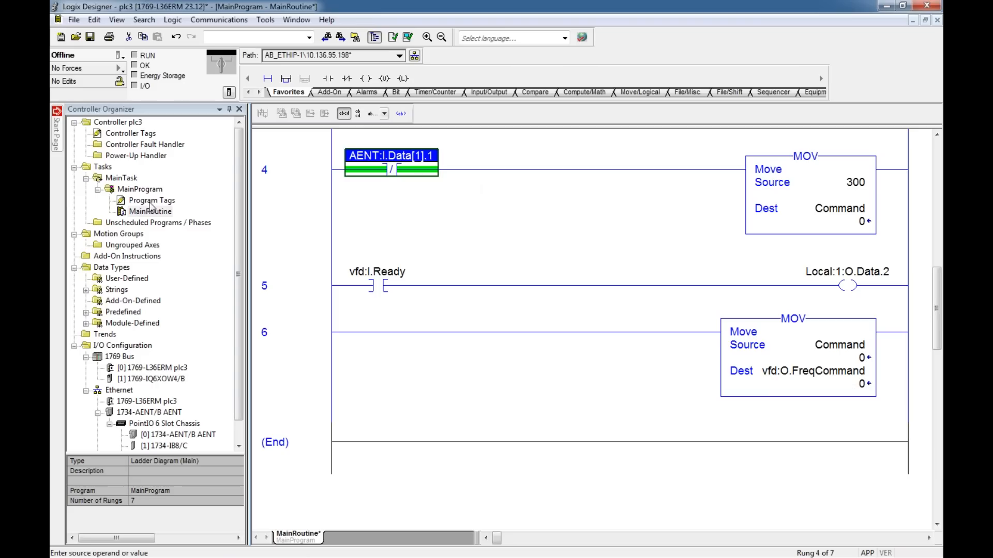
pyautogui.doubleClick(125, 135)
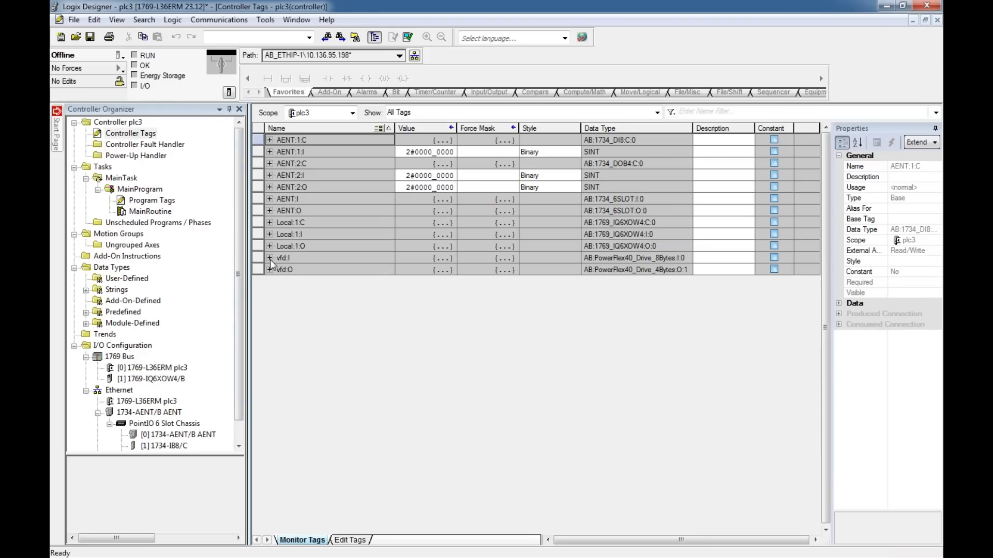
pyautogui.click(270, 258)
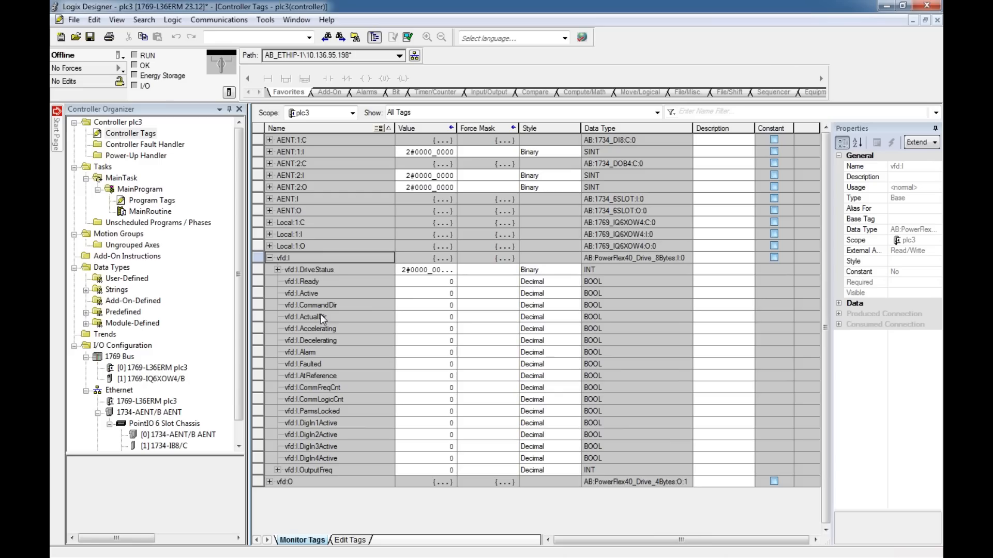
# Step: Examine the module properties and Ethernet addresses of the 1734-AENT/B adapter and the PowerFlex 40-E drive, leaving both without changes
pyautogui.scroll(-1, 129, 440)
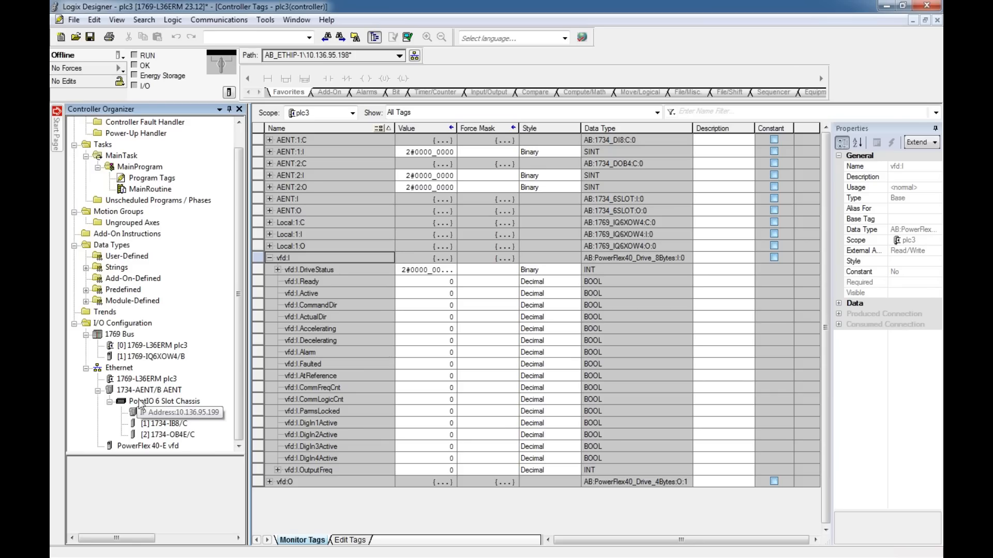
pyautogui.rightClick(121, 390)
pyautogui.click(236, 319)
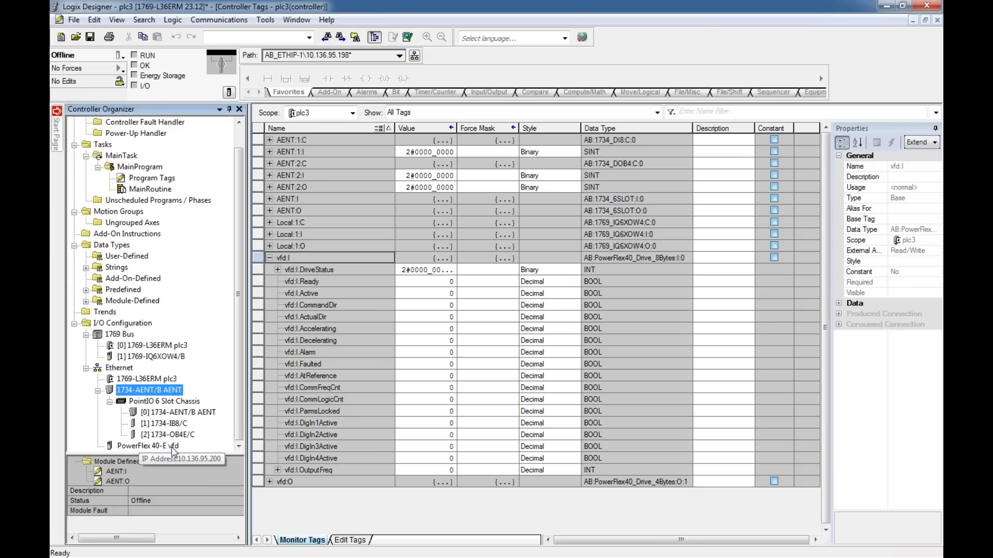
pyautogui.rightClick(166, 393)
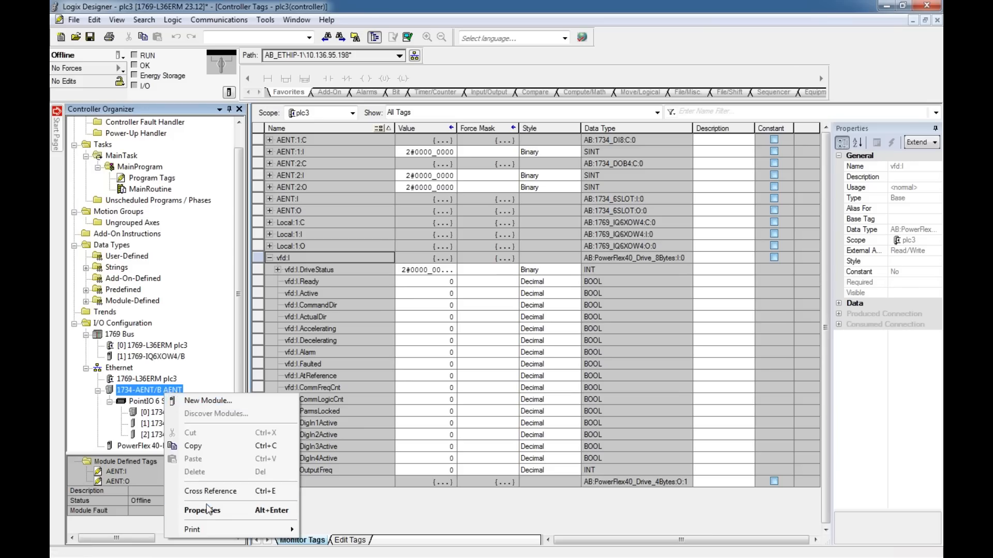
pyautogui.click(202, 511)
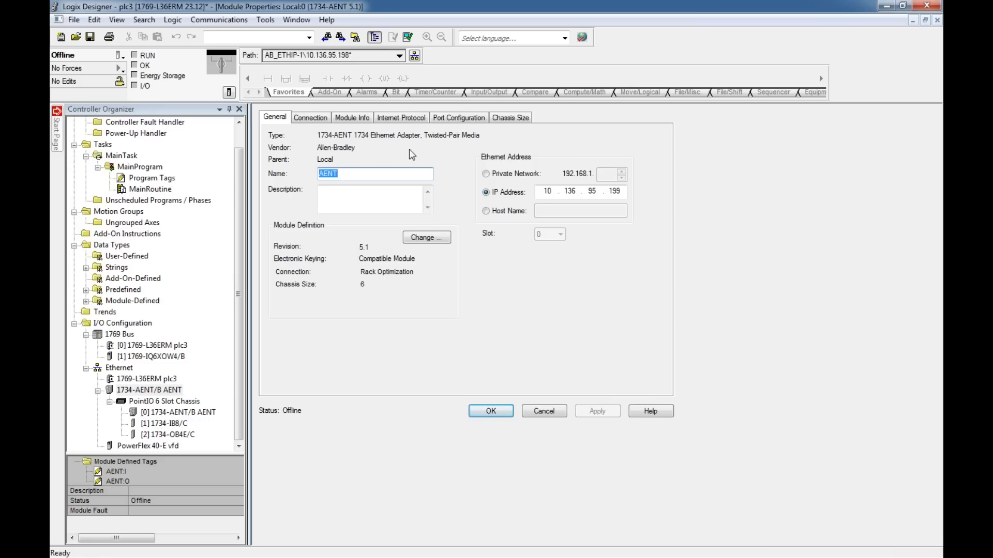
pyautogui.click(453, 118)
pyautogui.click(394, 118)
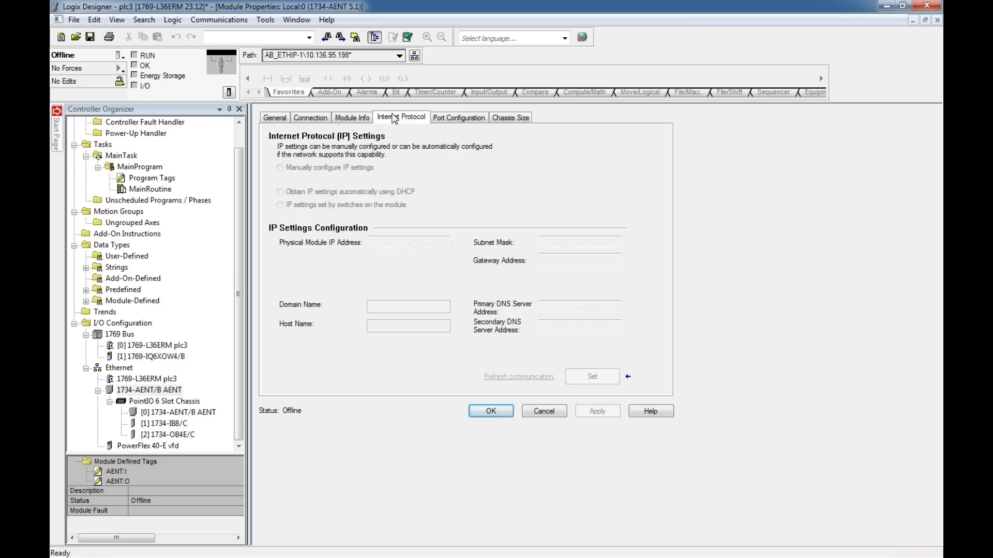
pyautogui.click(304, 119)
pyautogui.click(561, 411)
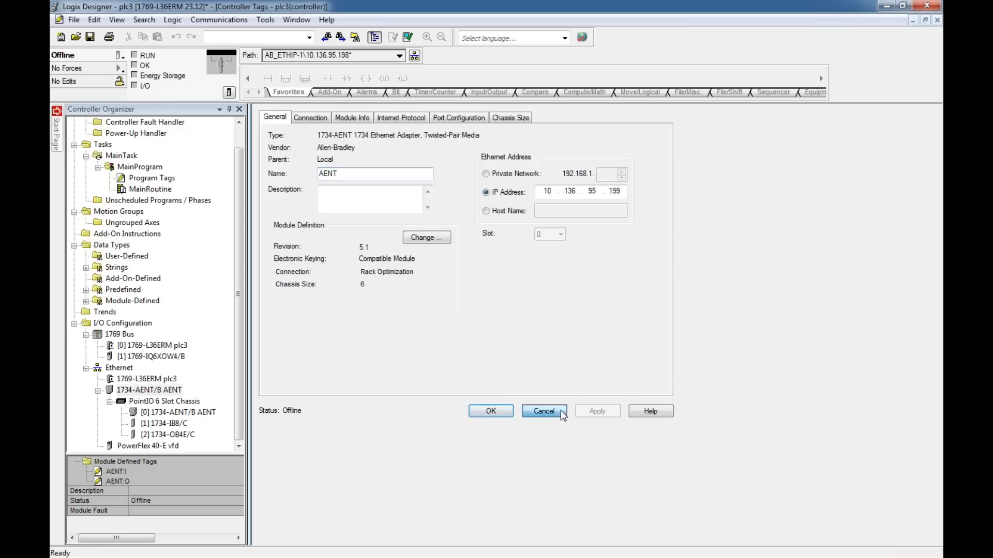
pyautogui.click(176, 448)
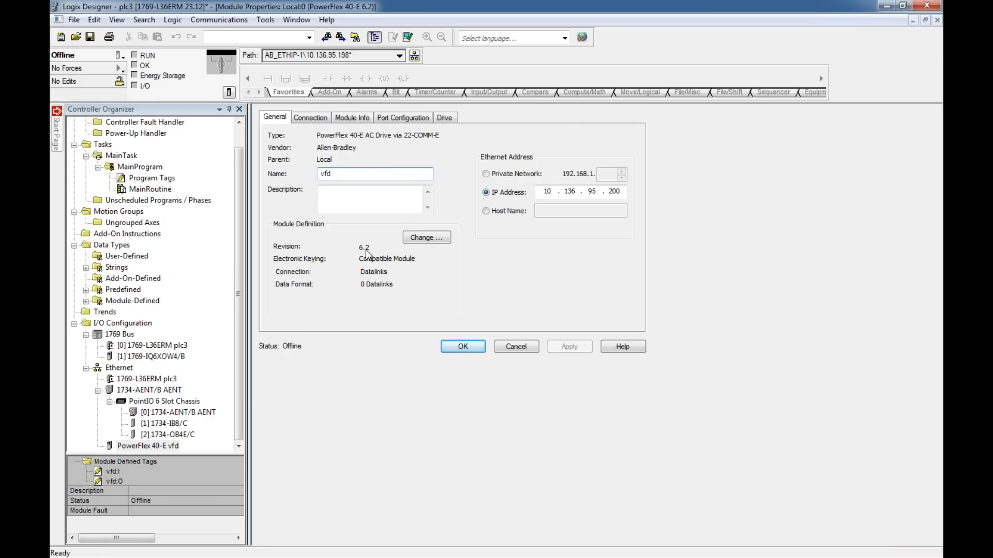
pyautogui.click(525, 346)
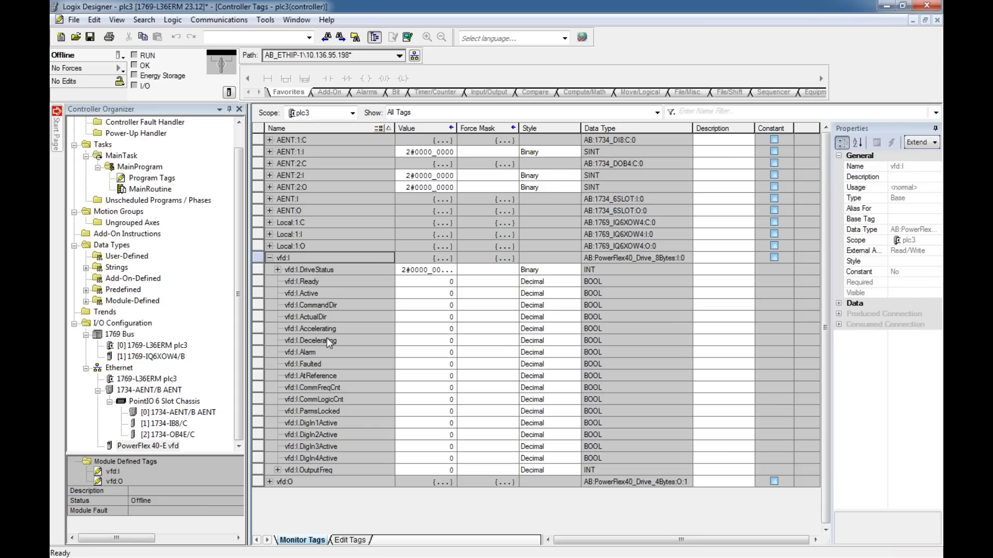
# Step: Download the project to the controller and return it to Remote Run mode
pyautogui.click(119, 55)
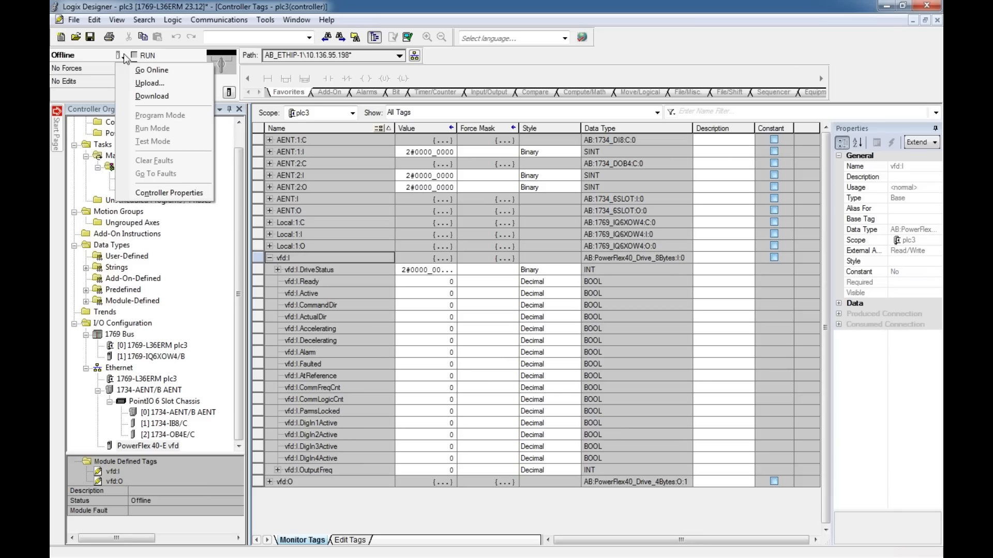
pyautogui.click(159, 98)
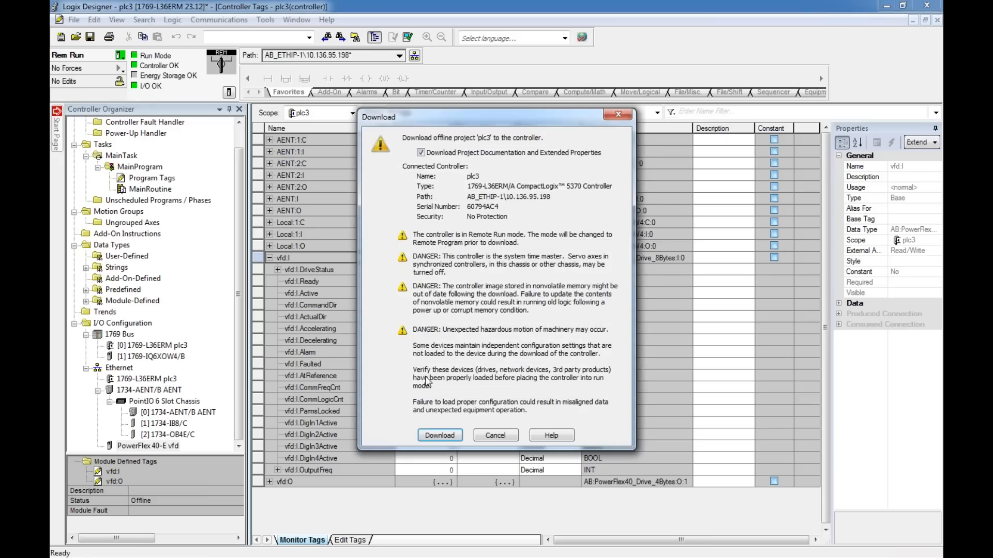
pyautogui.click(437, 437)
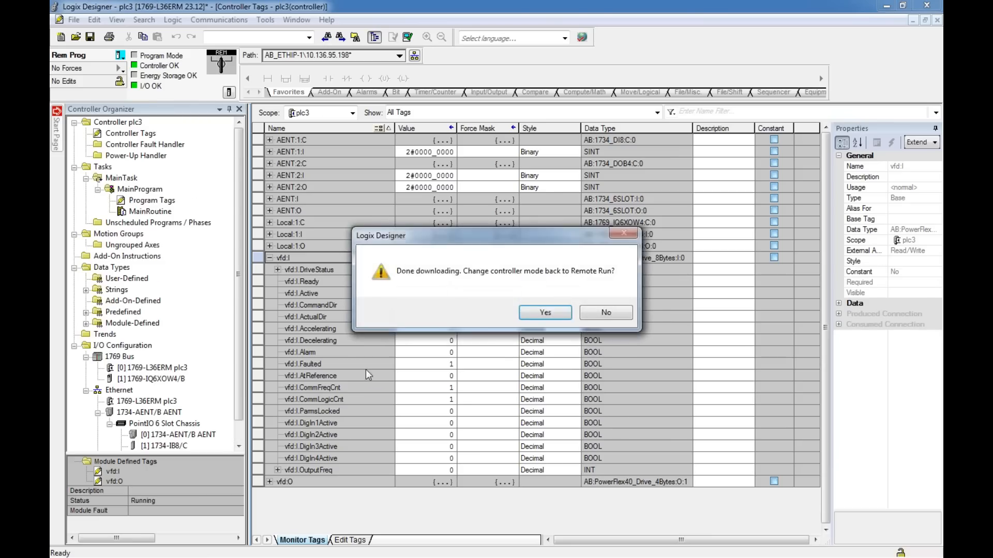
pyautogui.click(545, 313)
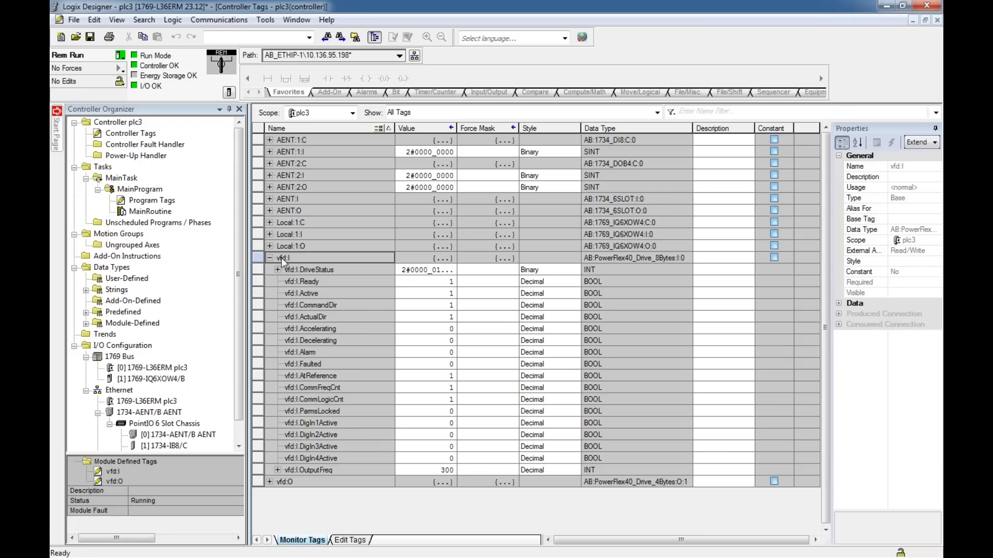
# Step: Reopen MainRoutine and monitor the live state of its contacts, coils and MOV instructions while the controller runs
pyautogui.doubleClick(150, 211)
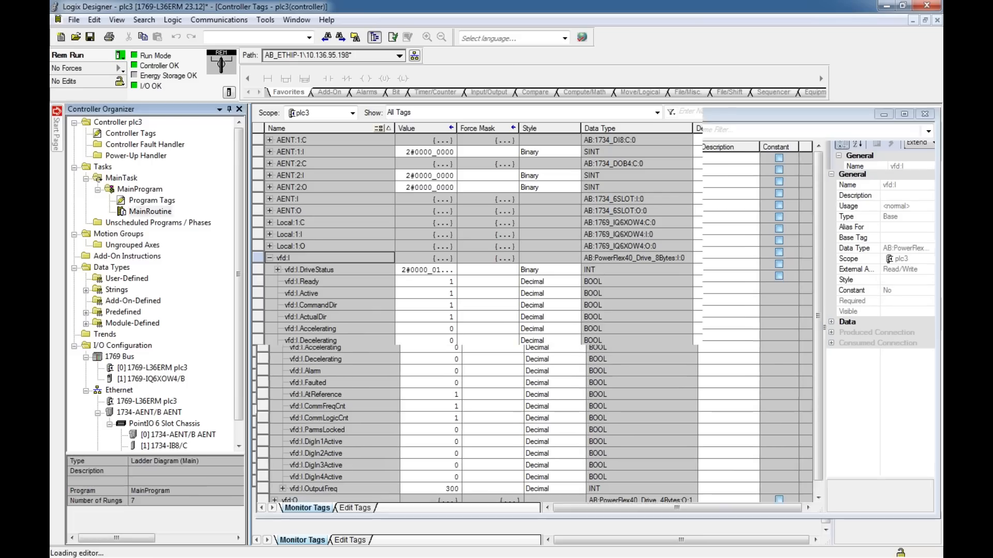
pyautogui.scroll(5, 614, 317)
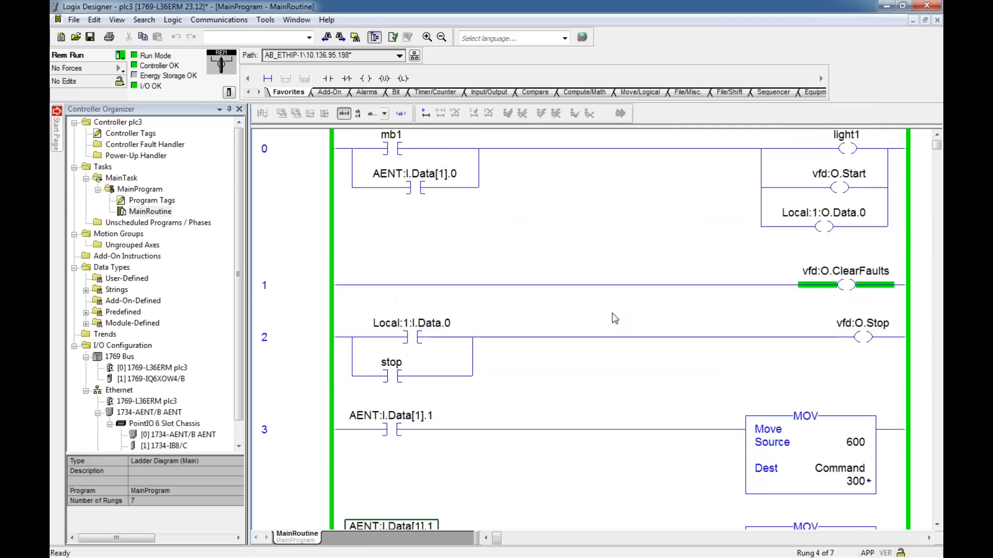
pyautogui.scroll(-5, 613, 317)
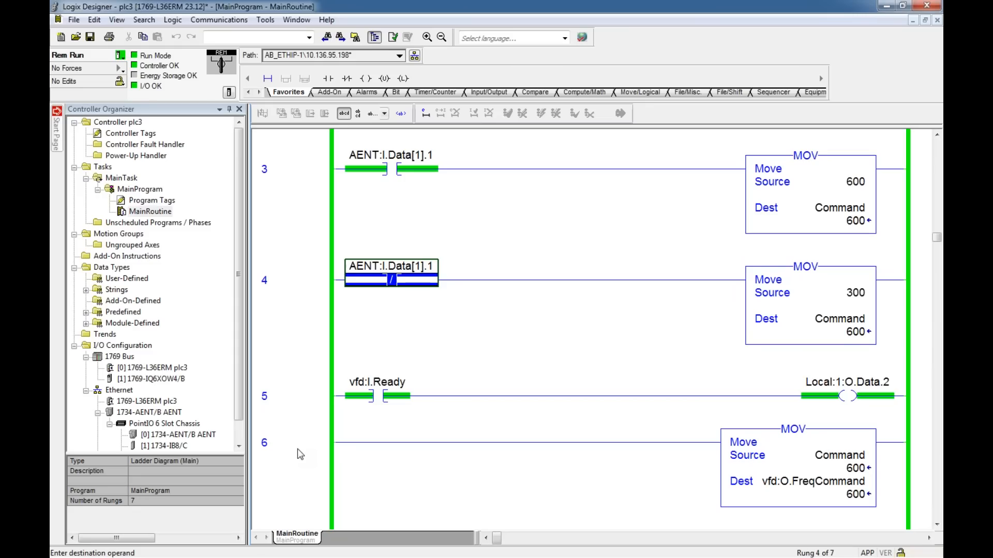
pyautogui.scroll(5, 522, 268)
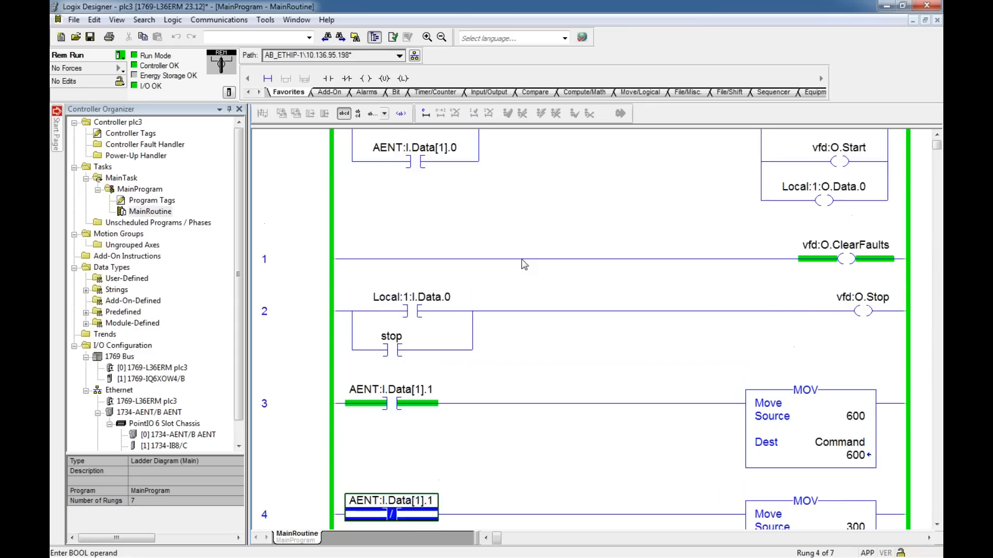
pyautogui.scroll(1, 524, 264)
pyautogui.scroll(-3, 822, 278)
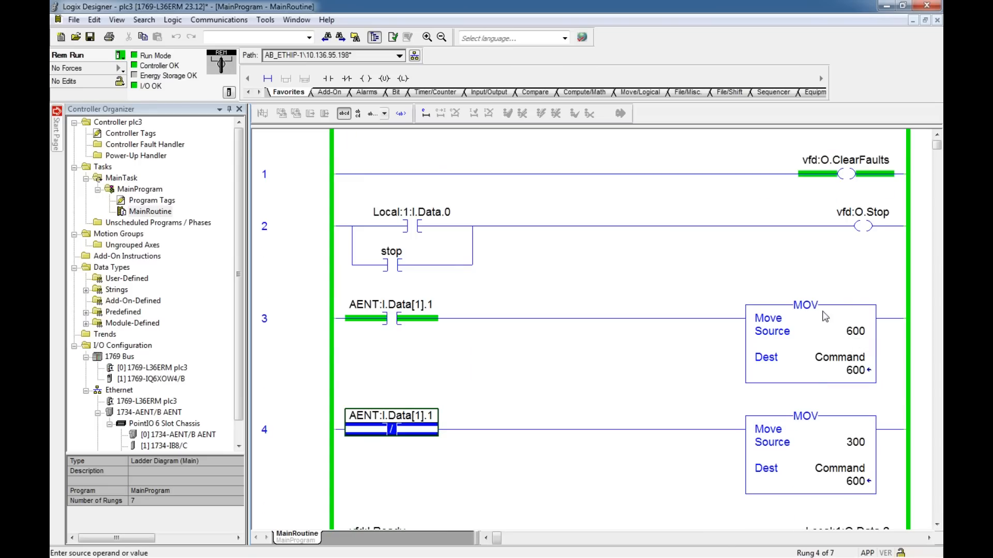
# Step: Switch to FactoryTalk View Studio and open the existing Machine Edition application take2
pyautogui.click(217, 557)
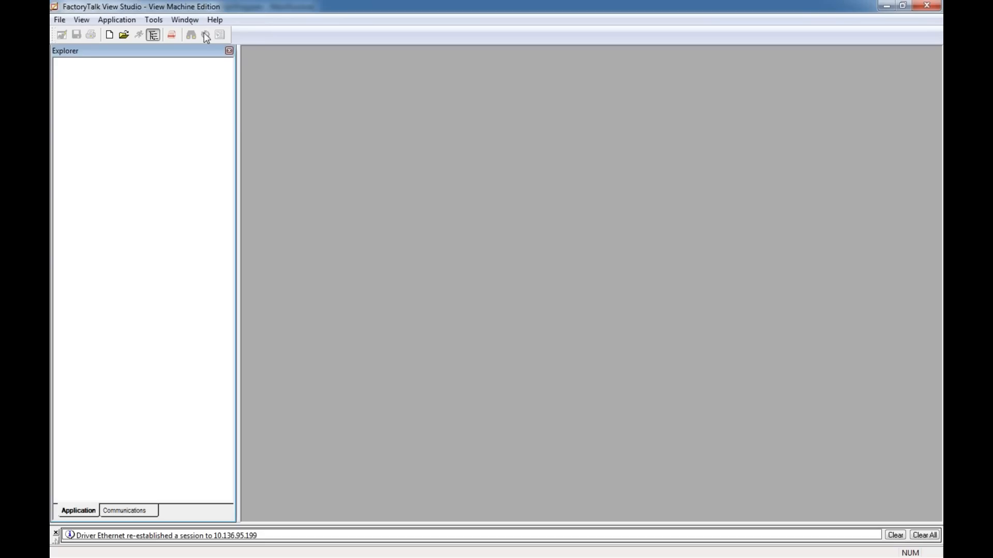
pyautogui.click(59, 20)
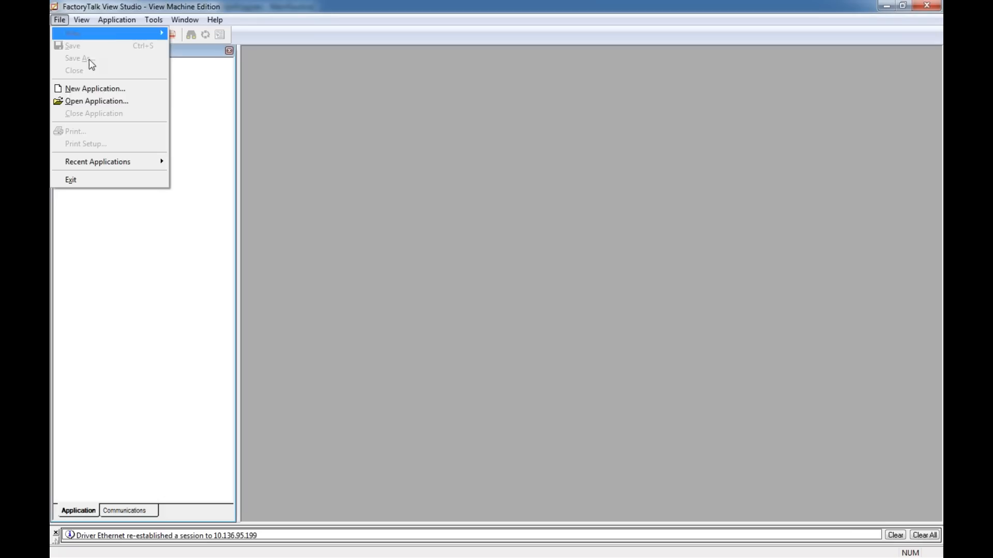
pyautogui.click(103, 106)
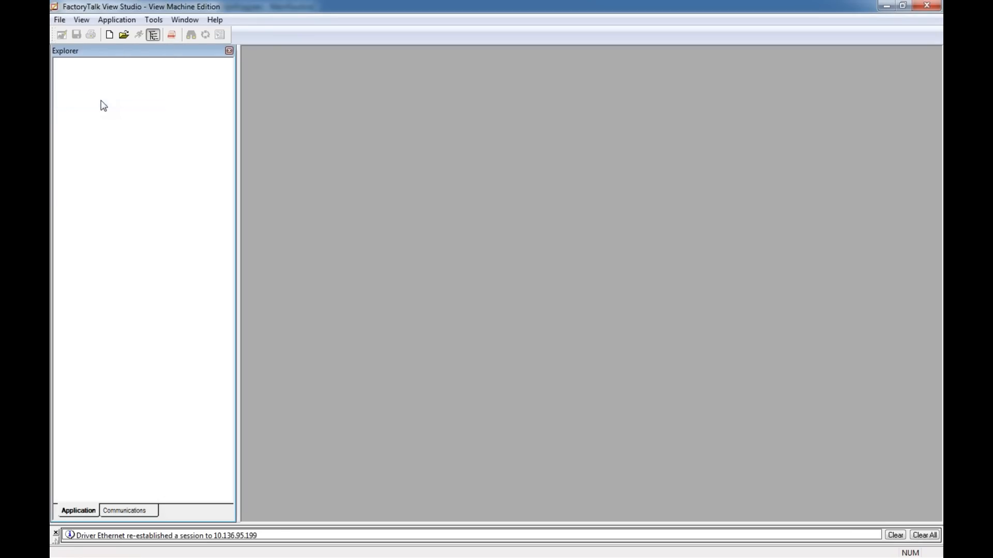
pyautogui.click(385, 170)
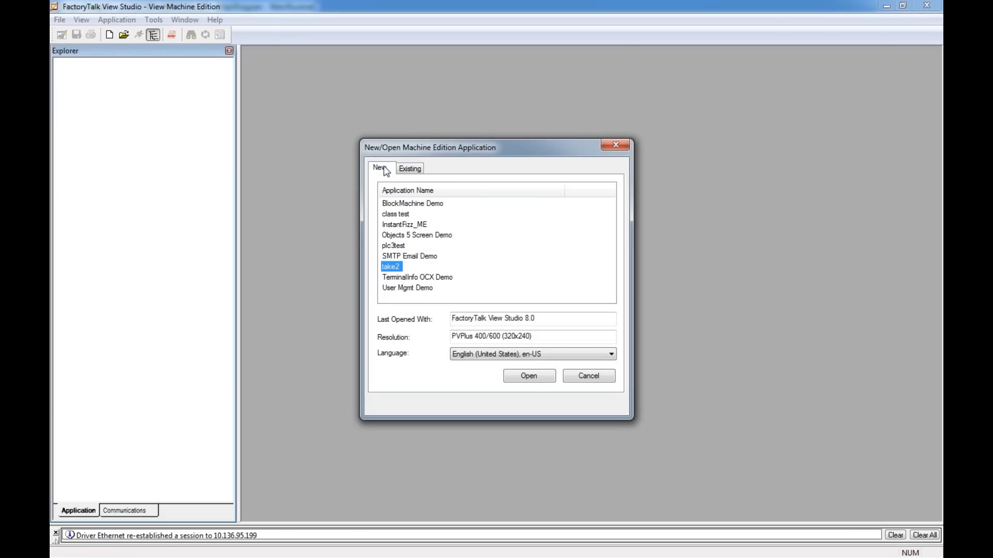
pyautogui.click(419, 170)
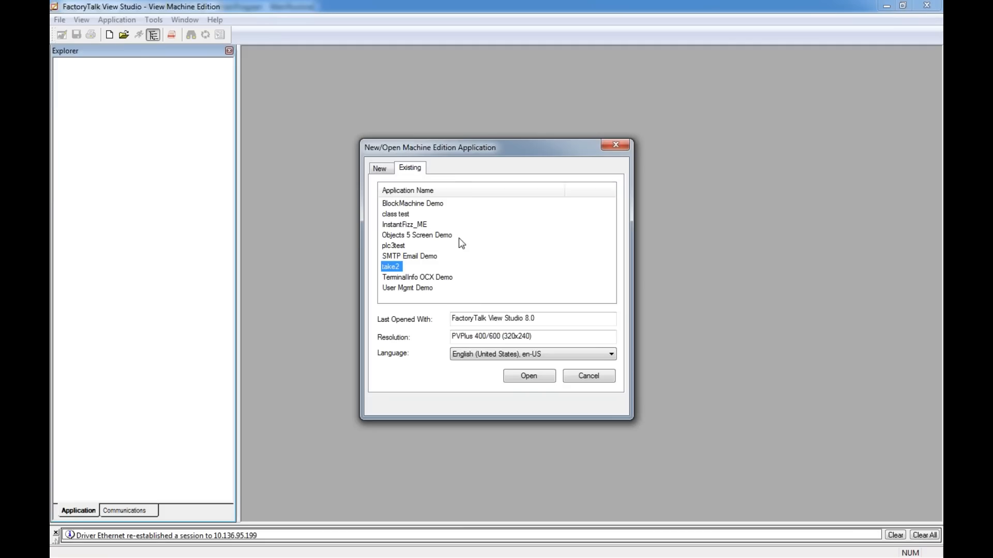
pyautogui.doubleClick(397, 267)
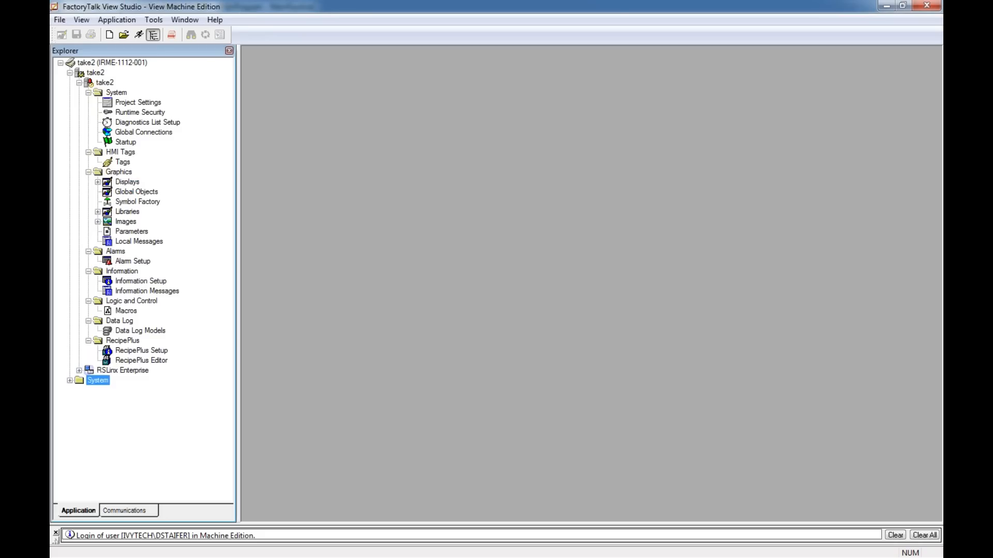
# Step: Expand RSLinx Enterprise in the application tree, and set the project window size to PVPlus 400/600 (320x240) in the project settings
pyautogui.doubleClick(83, 372)
pyautogui.doubleClick(104, 381)
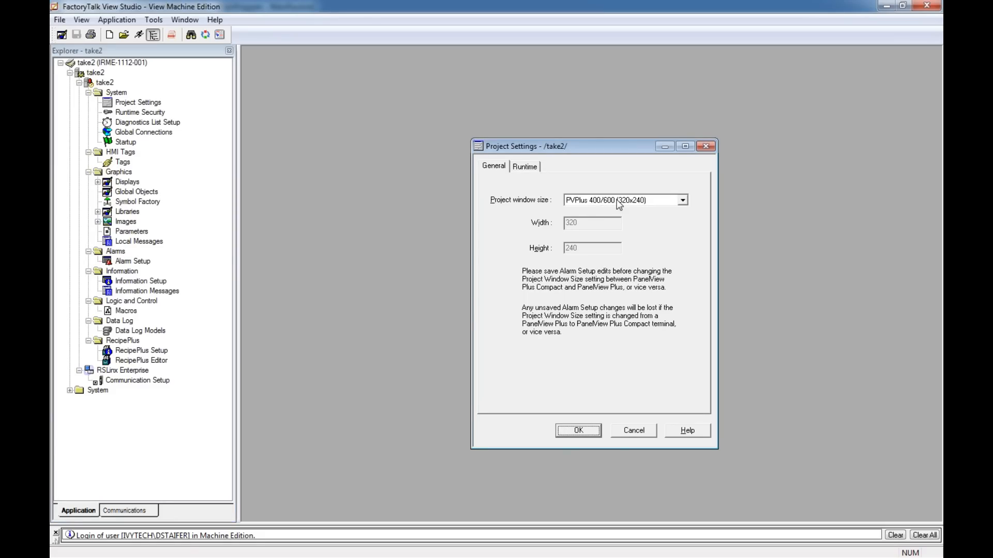
pyautogui.click(609, 203)
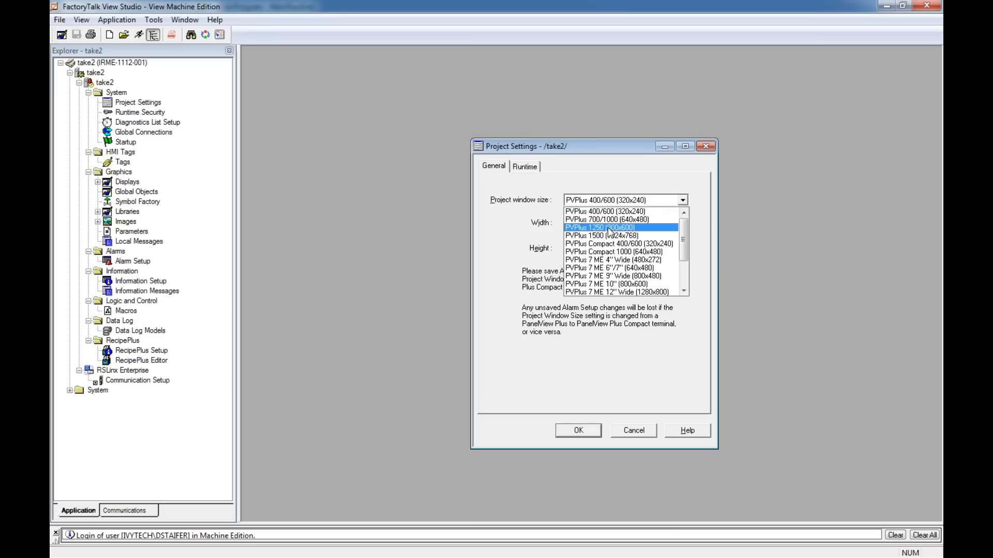
pyautogui.click(608, 212)
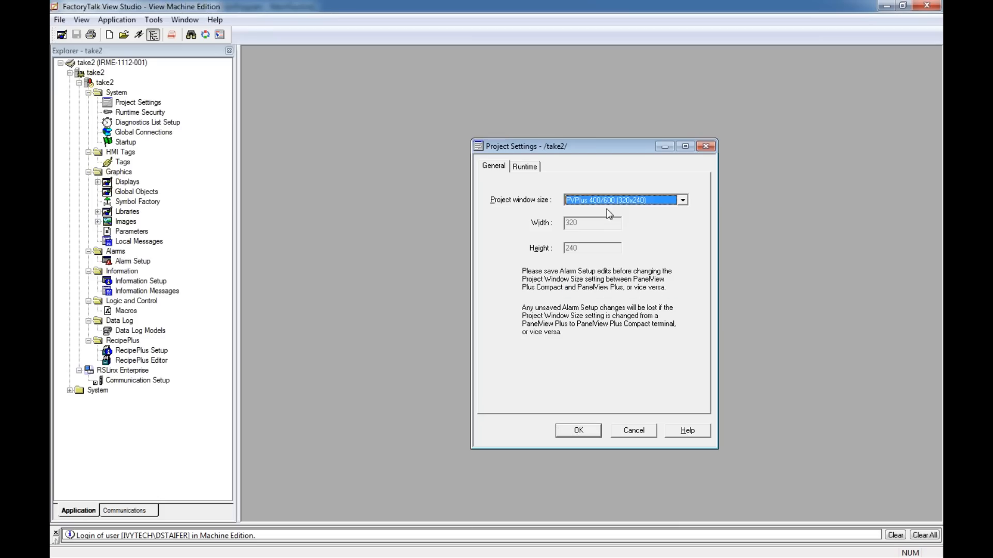
pyautogui.click(588, 430)
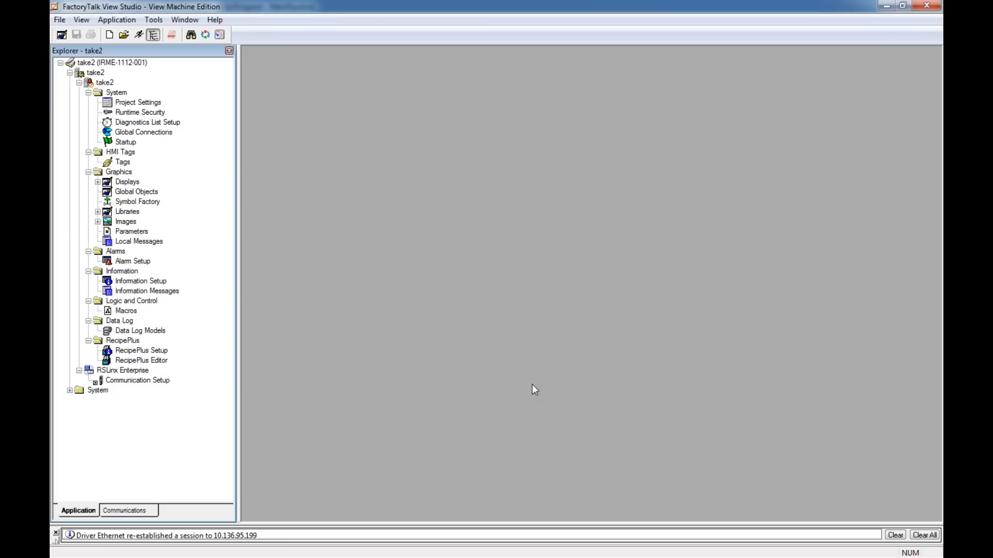
# Step: Open the RSLinx Enterprise communication setup and create a new runtime configuration
pyautogui.doubleClick(137, 380)
pyautogui.doubleClick(121, 380)
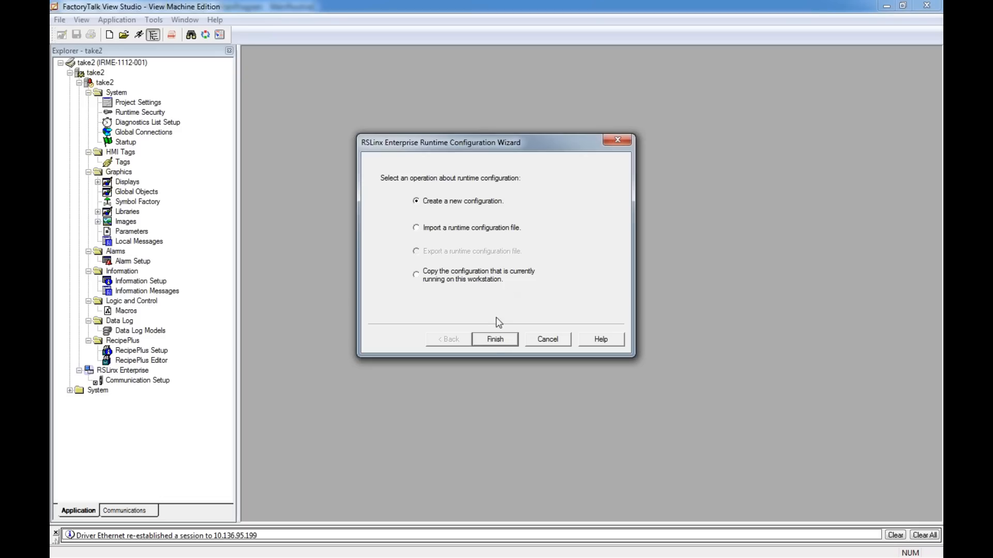
pyautogui.click(496, 341)
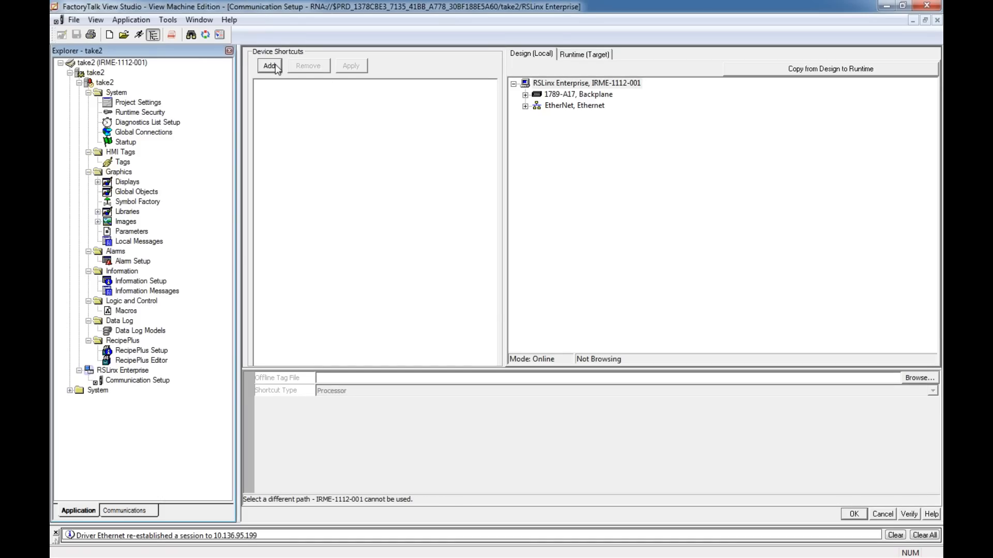
# Step: Add a device shortcut named PLC and assign it to the 1769-L36ERM plc3 controller on the Ethernet network
pyautogui.click(526, 106)
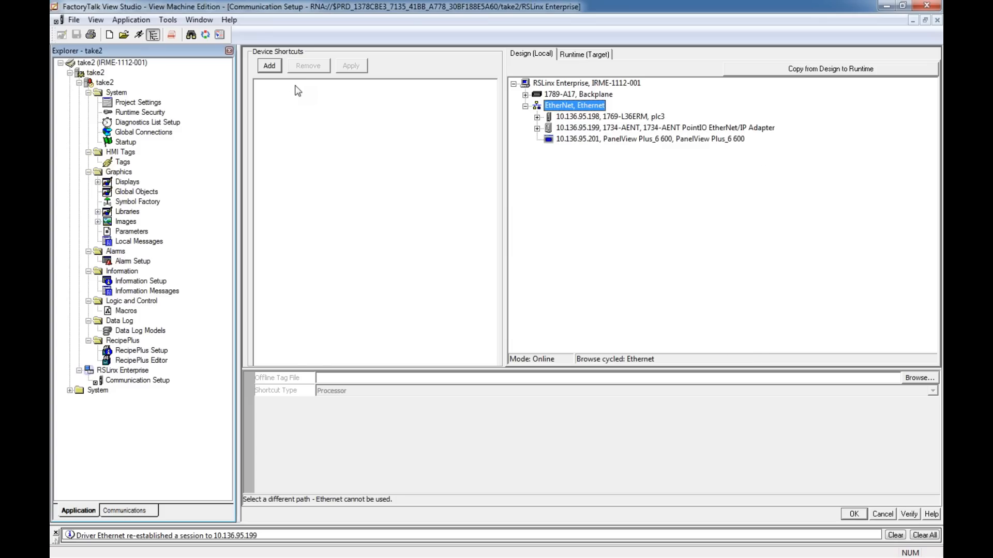
pyautogui.click(279, 67)
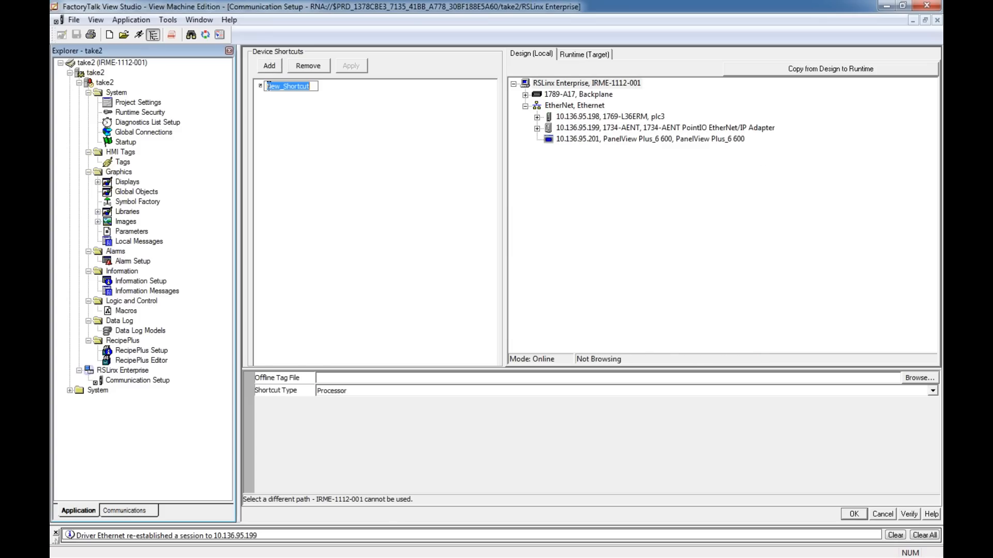
pyautogui.write('PLC')
pyautogui.click(279, 92)
pyautogui.click(280, 92)
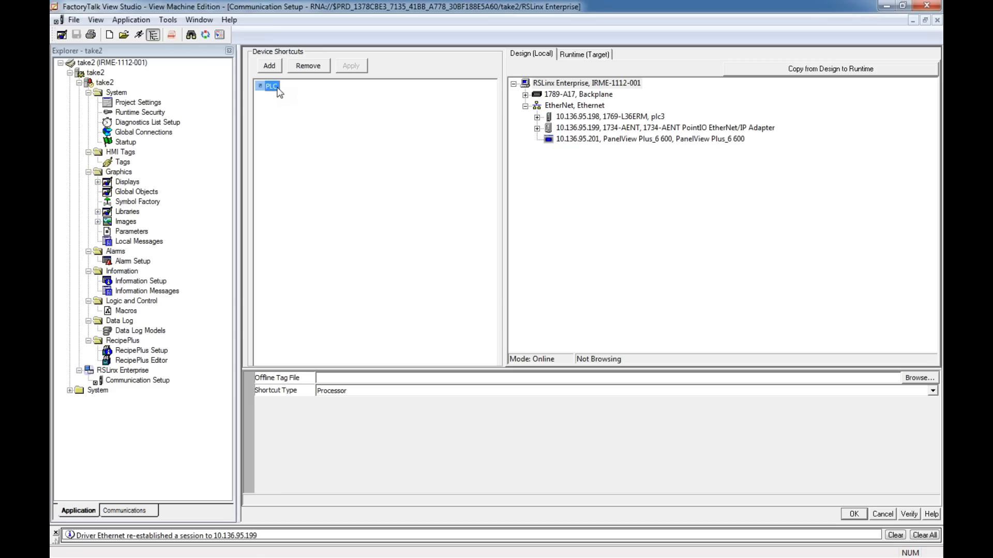
pyautogui.click(589, 117)
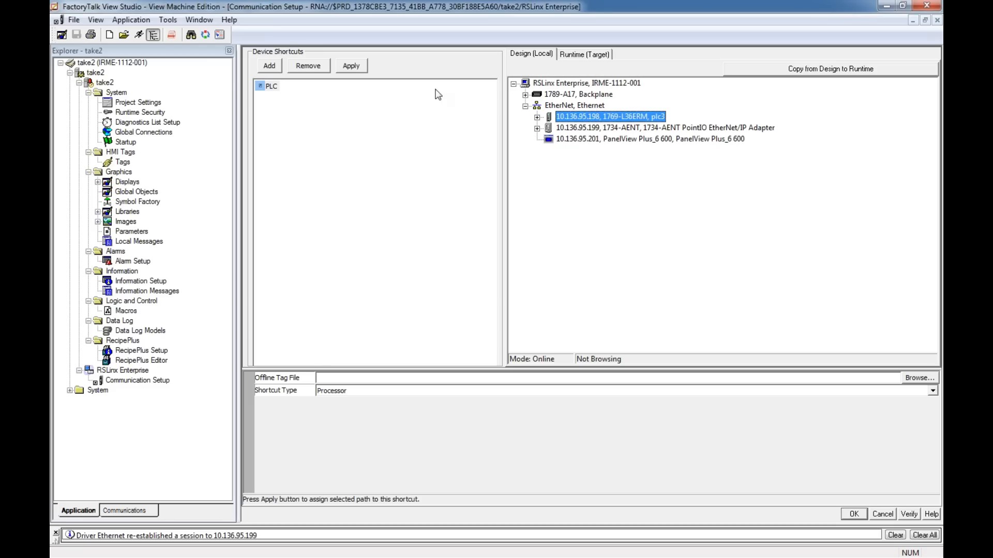
pyautogui.click(351, 67)
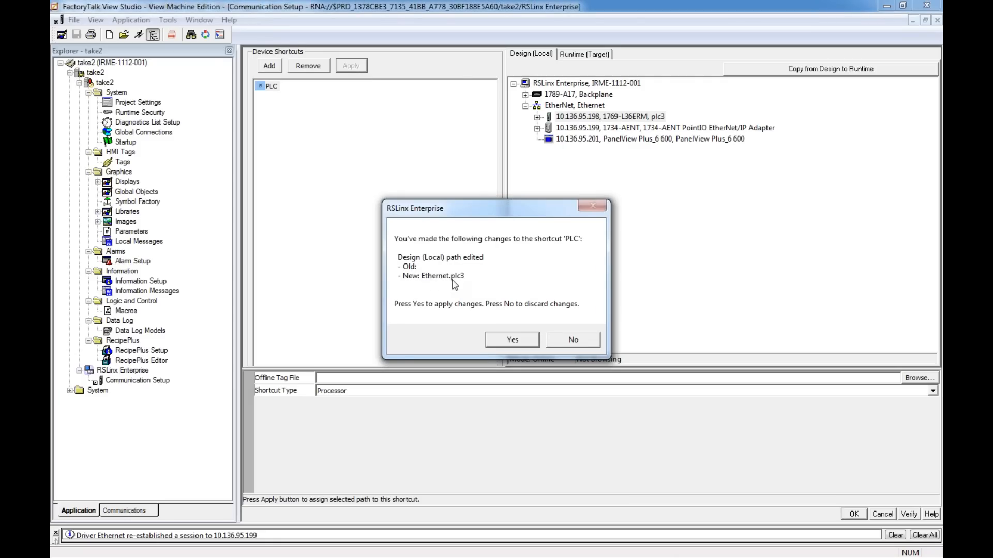
pyautogui.click(511, 341)
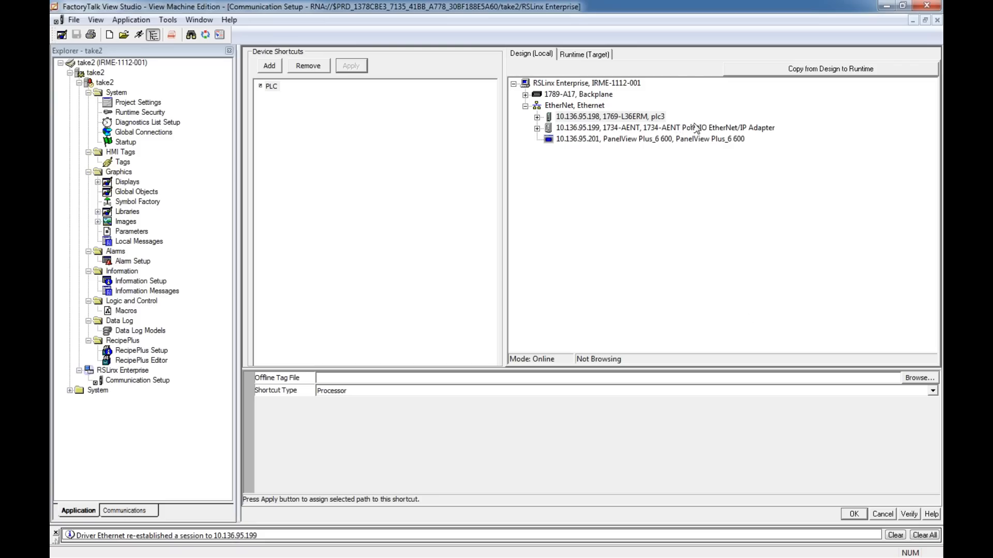
# Step: Copy the design communication configuration to the runtime target and compare the device trees of both
pyautogui.click(797, 72)
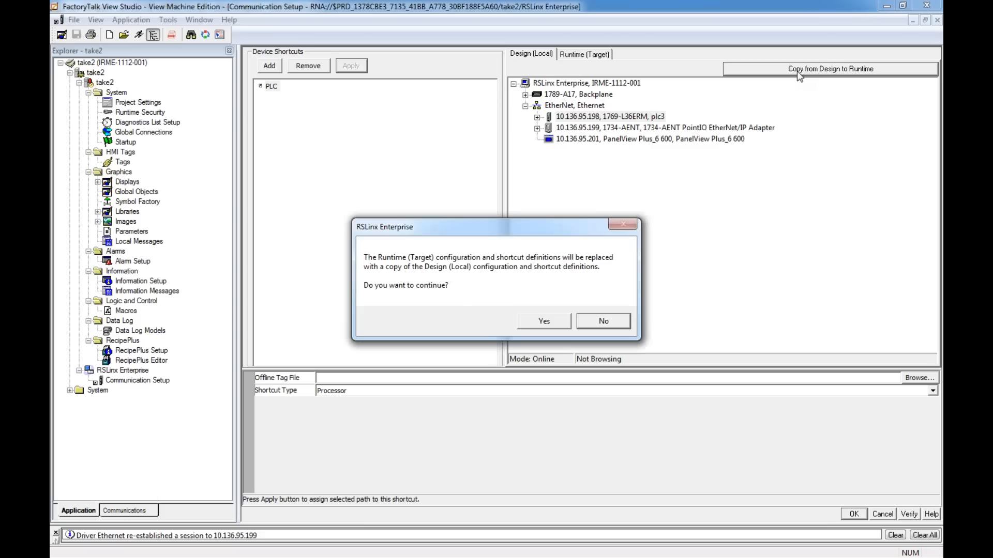
pyautogui.click(545, 321)
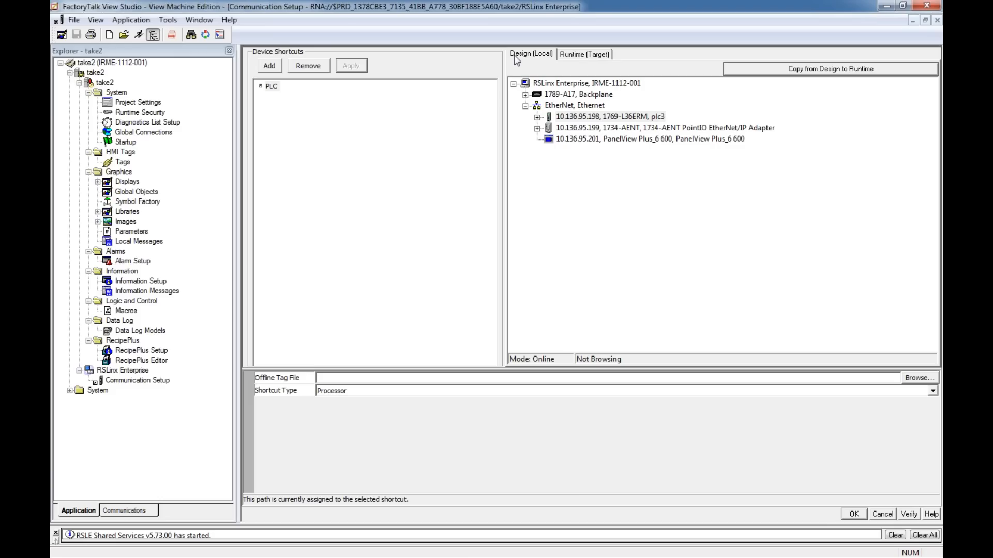
pyautogui.click(593, 56)
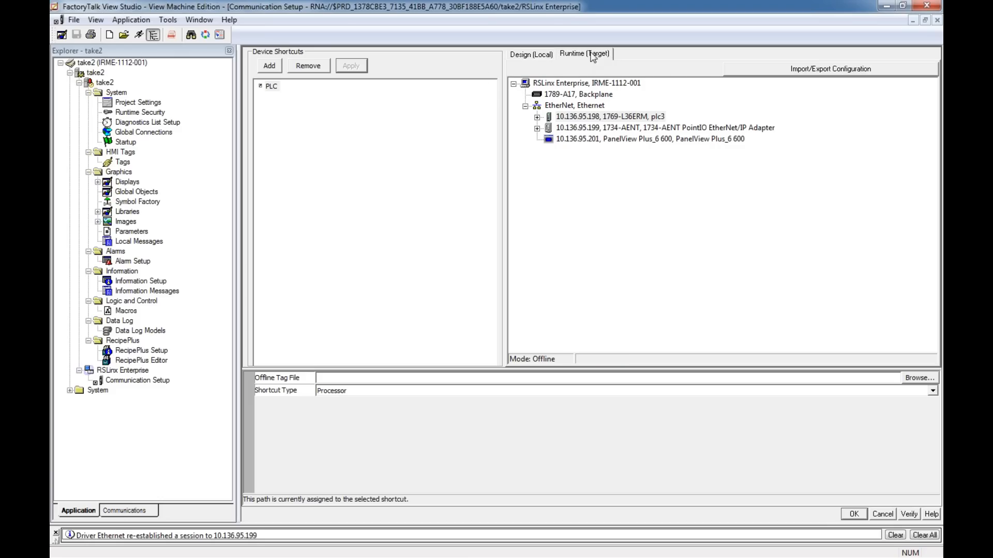
pyautogui.click(542, 62)
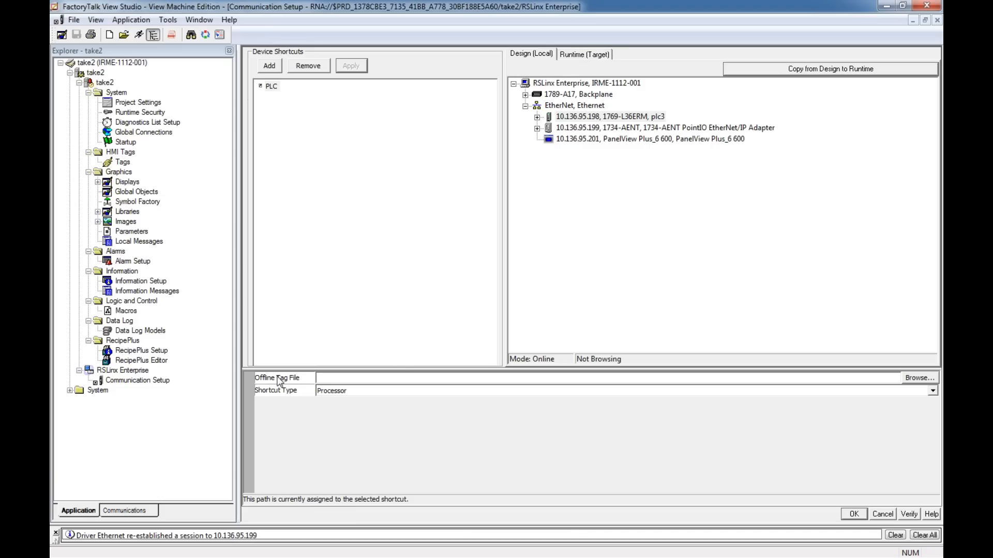
# Step: Assign plc3.ACD as the PLC shortcut's offline tag file, verify the shortcut, and save the communication setup
pyautogui.click(935, 379)
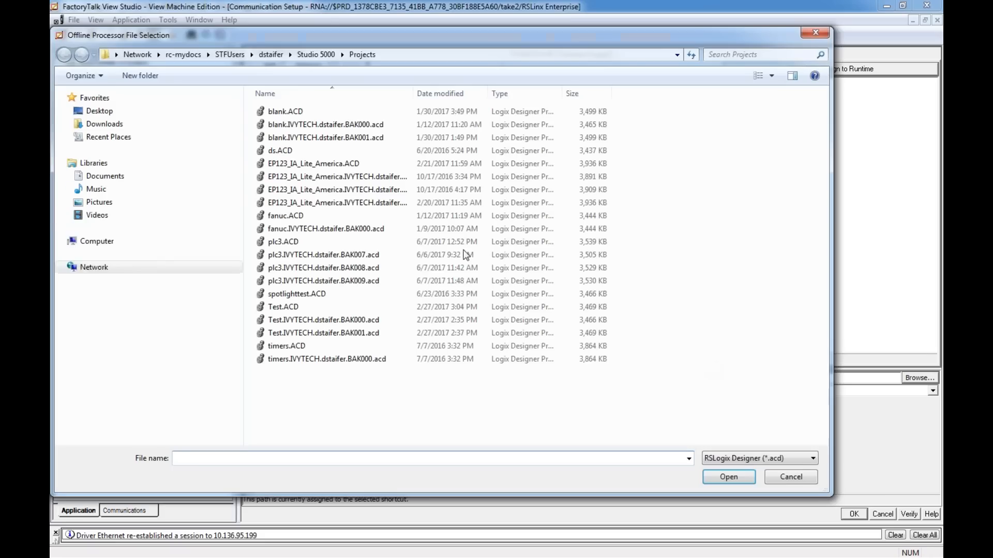
pyautogui.doubleClick(286, 243)
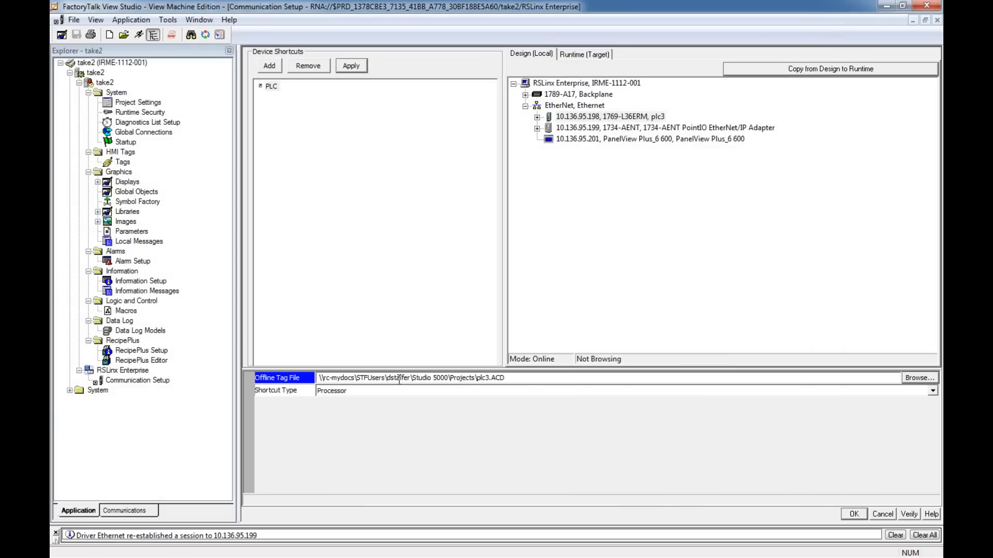
pyautogui.click(908, 514)
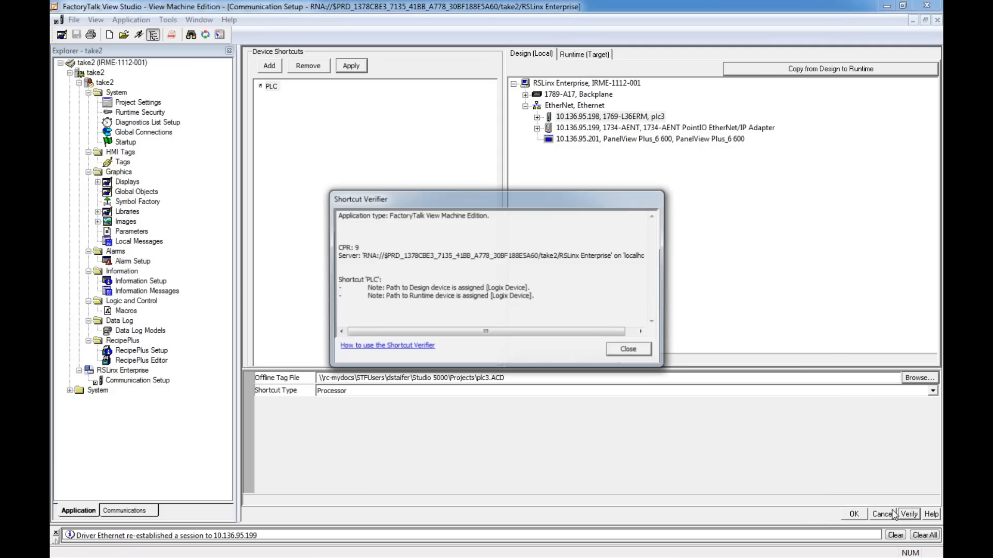
pyautogui.click(630, 350)
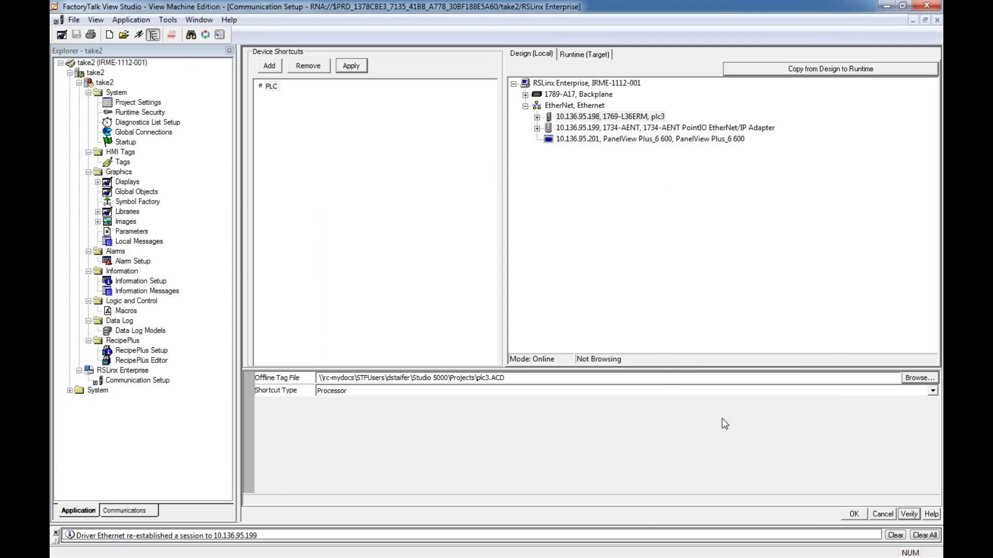
pyautogui.click(854, 515)
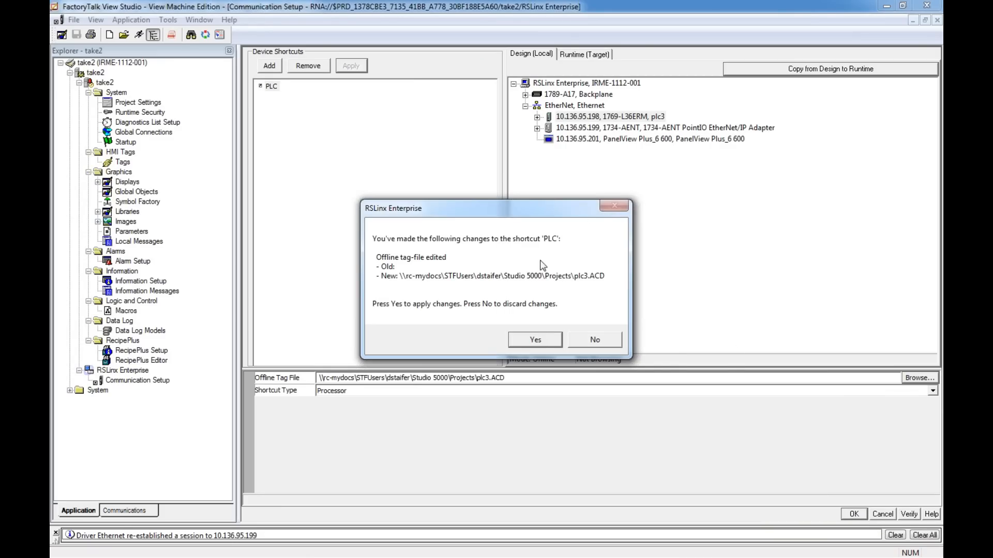
pyautogui.click(540, 340)
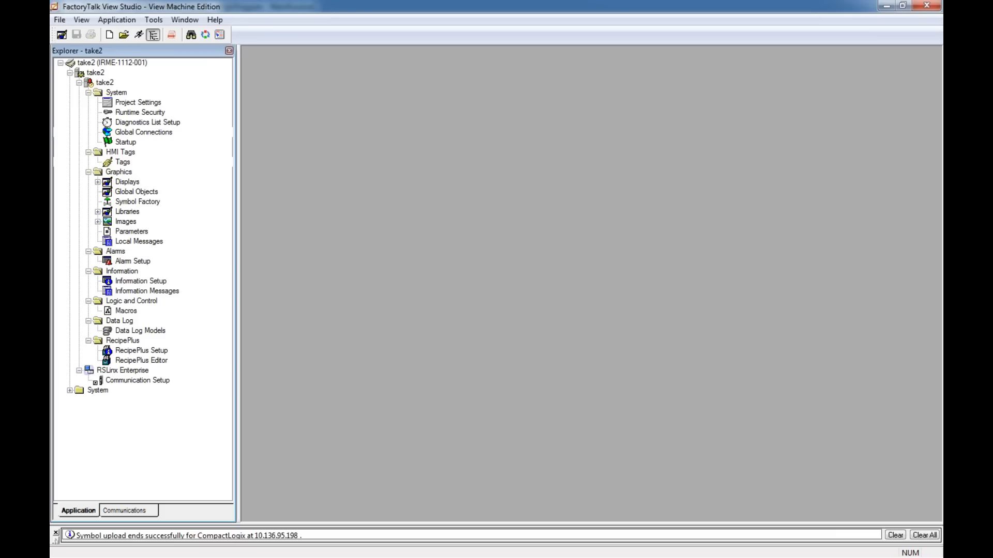
# Step: Start a new HMI tag named Start and set its type to Digital
pyautogui.doubleClick(122, 162)
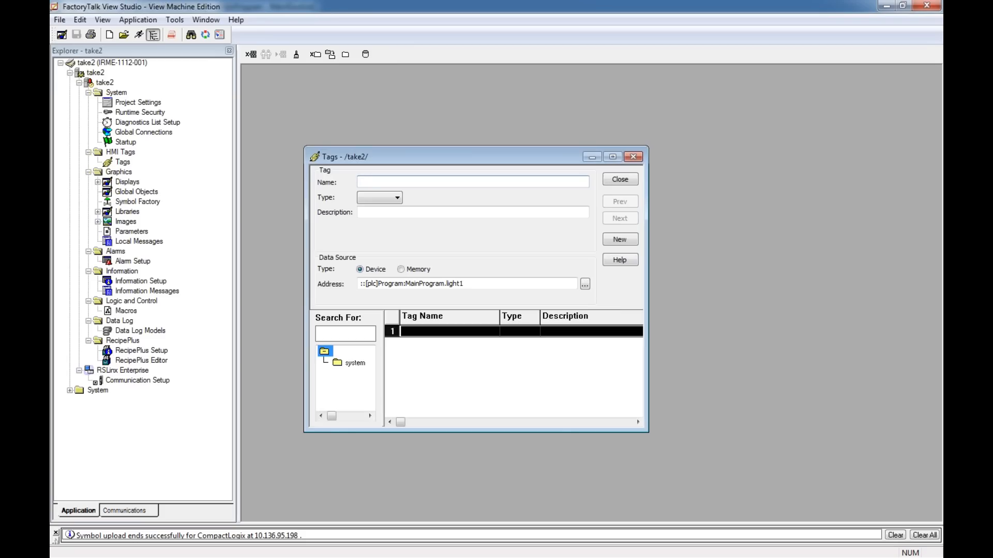
pyautogui.write('Start')
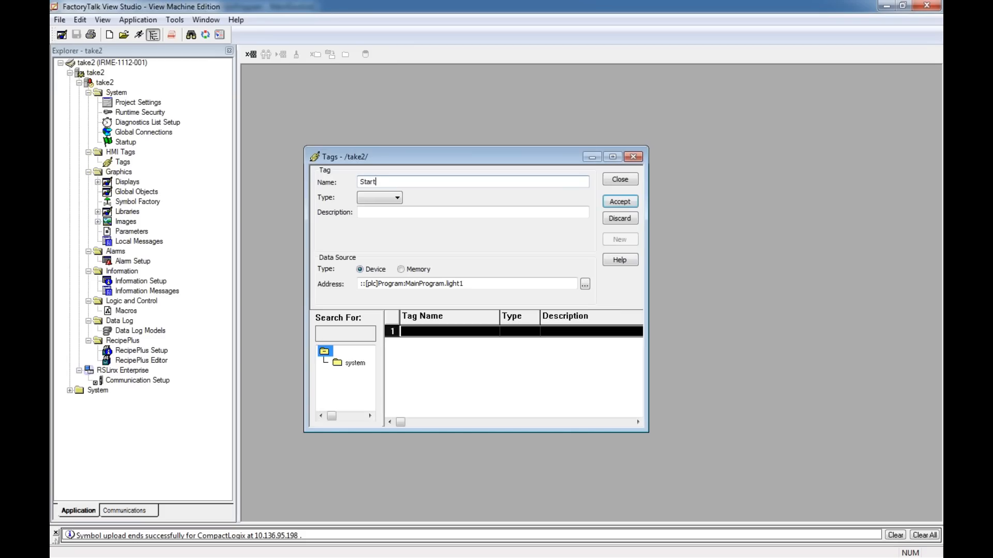
pyautogui.click(396, 198)
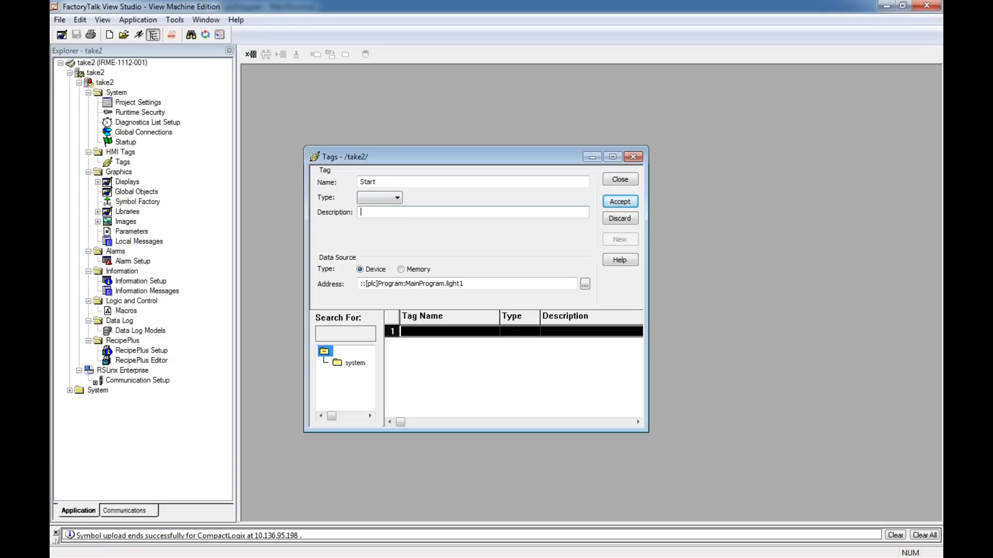
pyautogui.click(395, 219)
# Step: Refresh all folders in the tag browser and open the PLC shortcut's online vfd:O folder
pyautogui.click(585, 283)
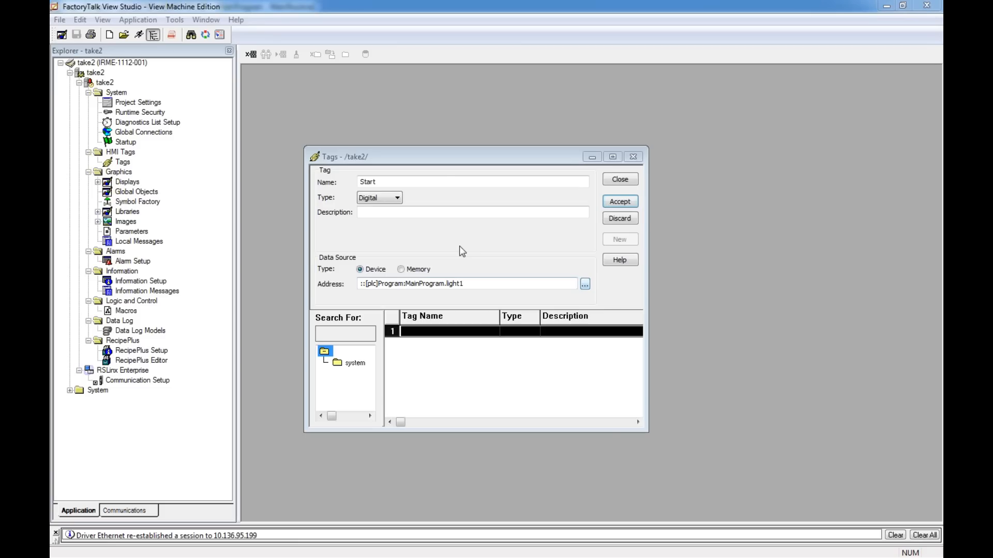
pyautogui.click(475, 329)
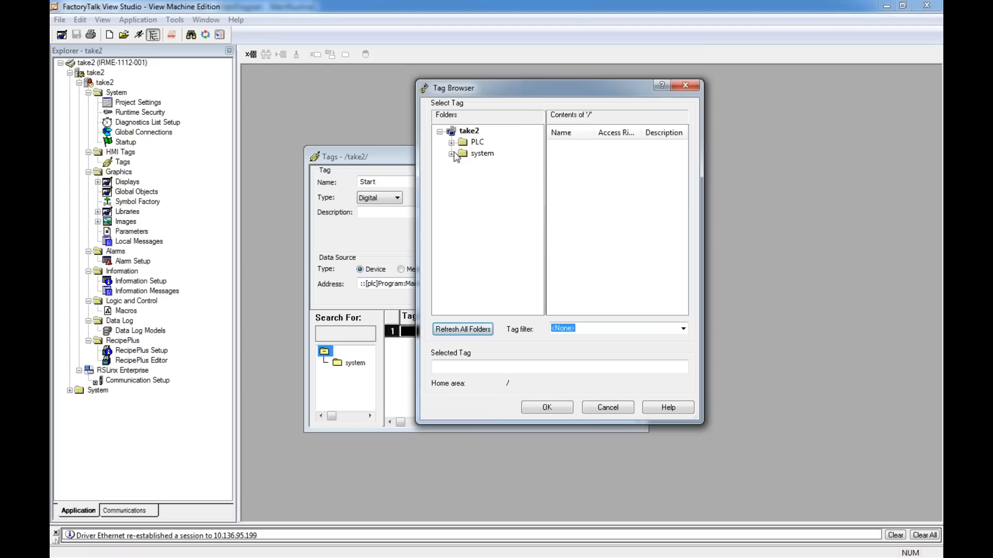
pyautogui.click(451, 143)
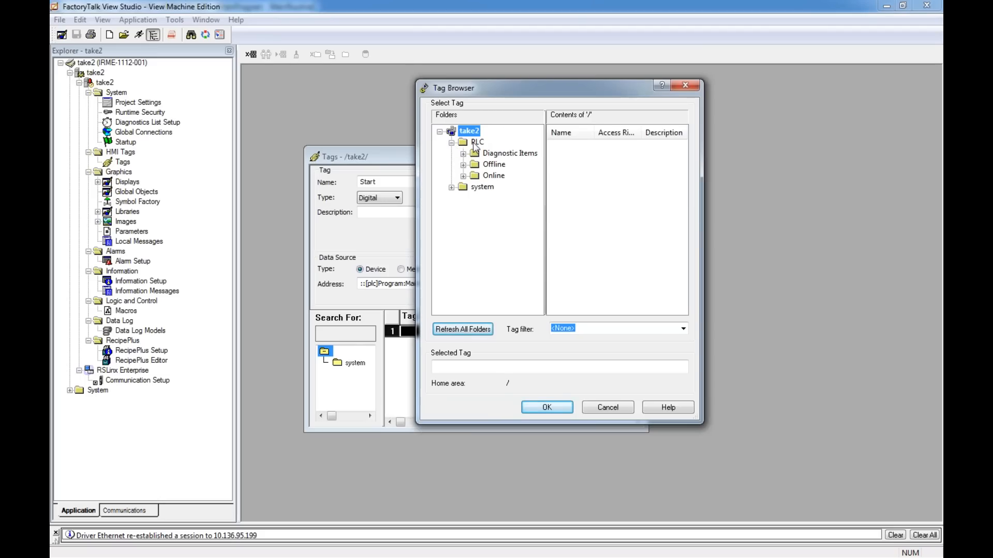
pyautogui.click(463, 176)
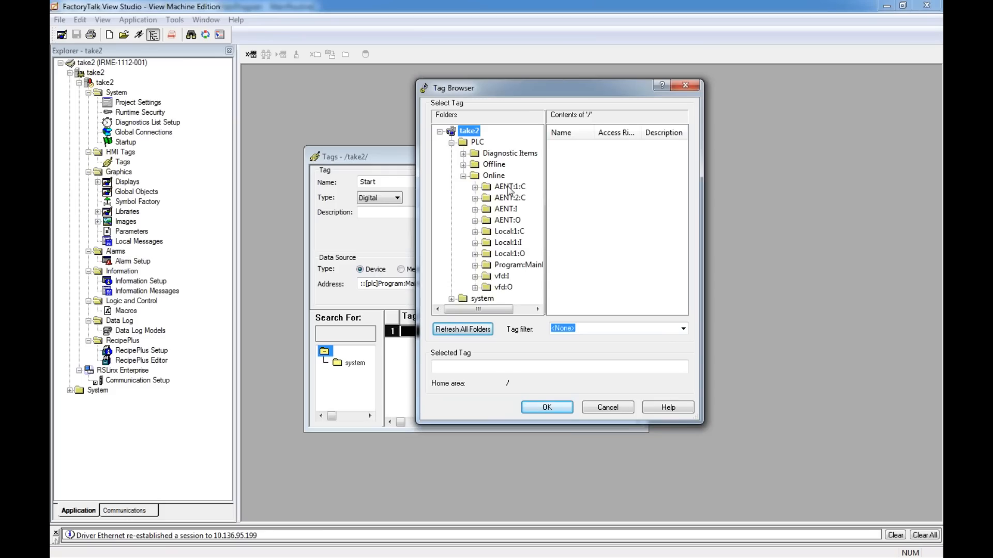
pyautogui.click(475, 288)
pyautogui.click(492, 288)
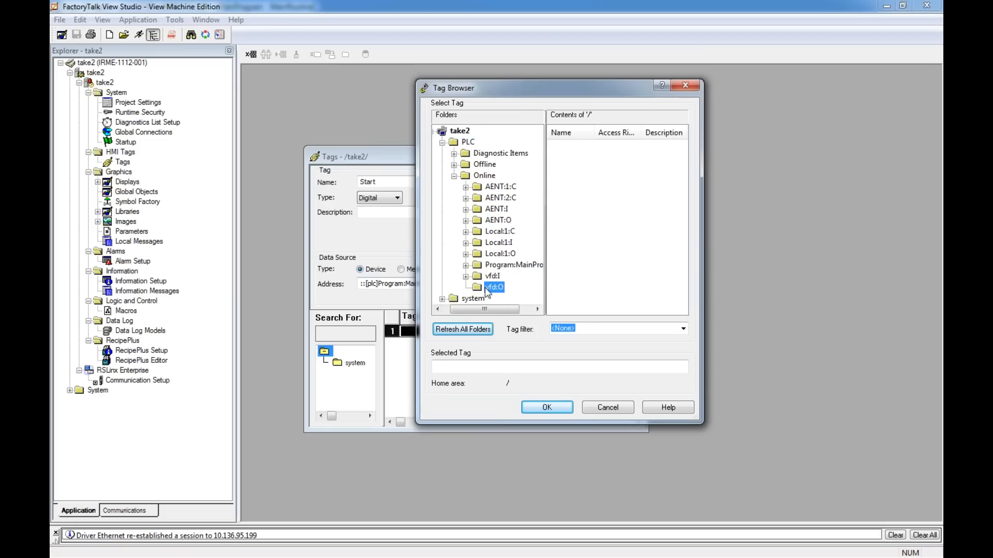
# Step: Examine the tags in the online vfd:O and vfd:I folders and leave the tag browser without assigning one
pyautogui.moveTo(595, 132); pyautogui.dragTo(627, 132)
pyautogui.scroll(-2, 598, 241)
pyautogui.scroll(2, 599, 254)
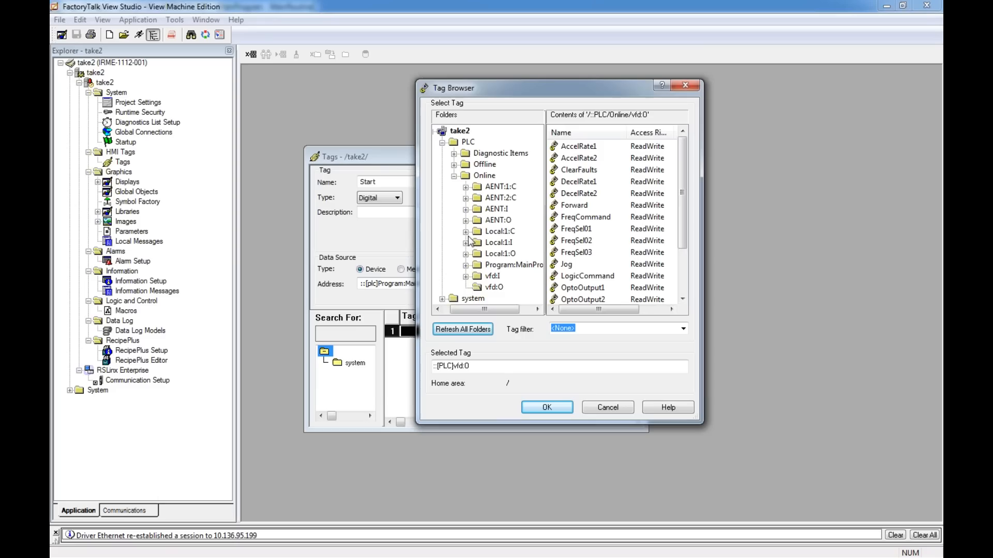
pyautogui.click(453, 166)
pyautogui.click(494, 287)
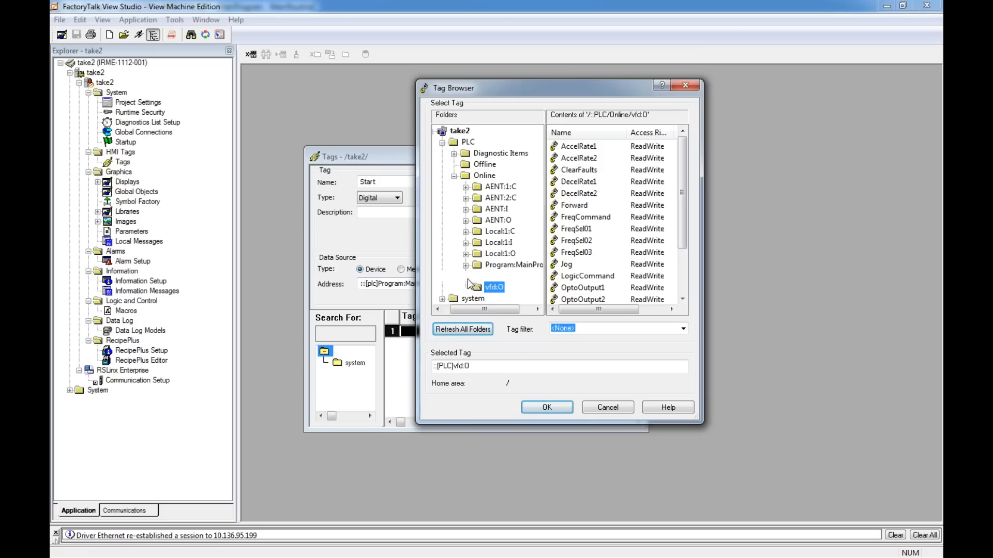
pyautogui.click(488, 276)
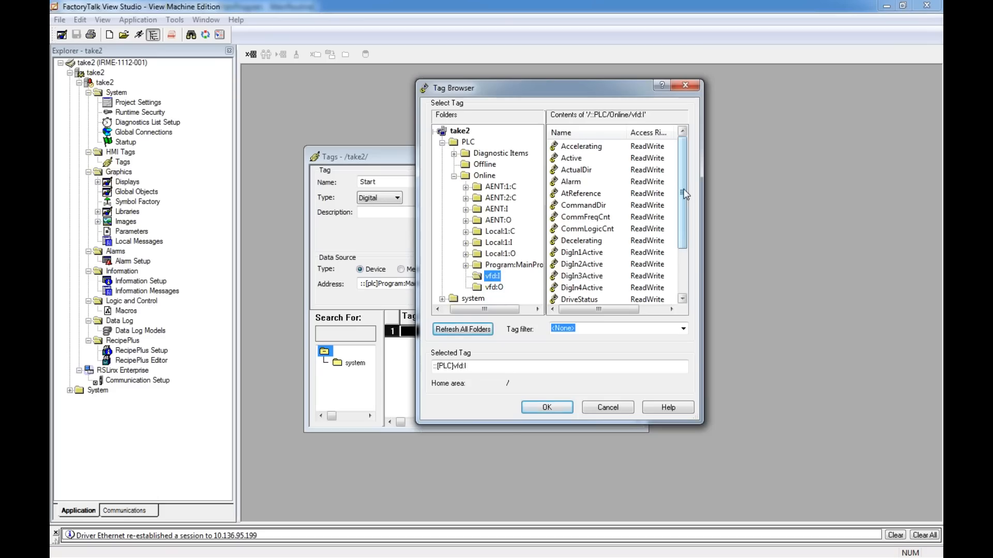
pyautogui.moveTo(682, 162); pyautogui.dragTo(681, 207)
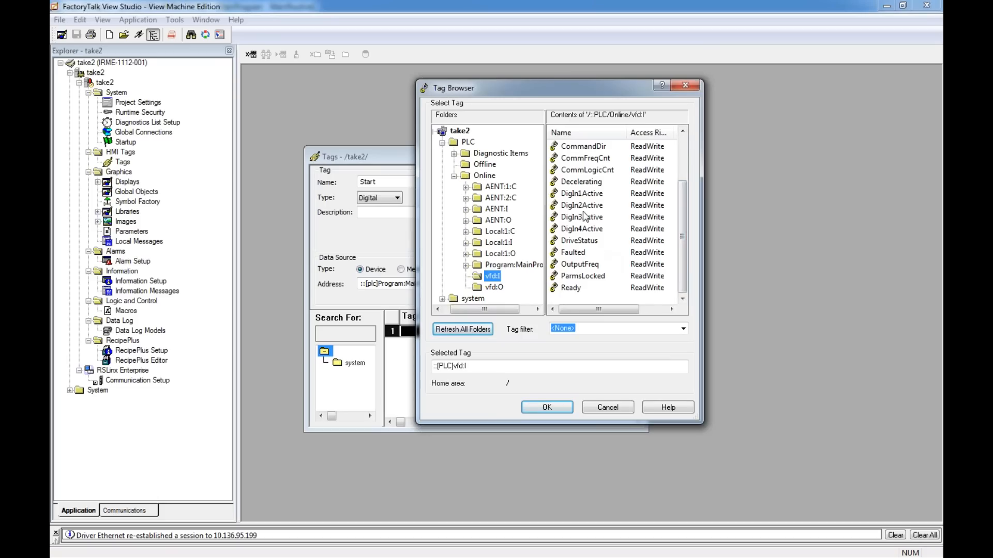
pyautogui.click(598, 408)
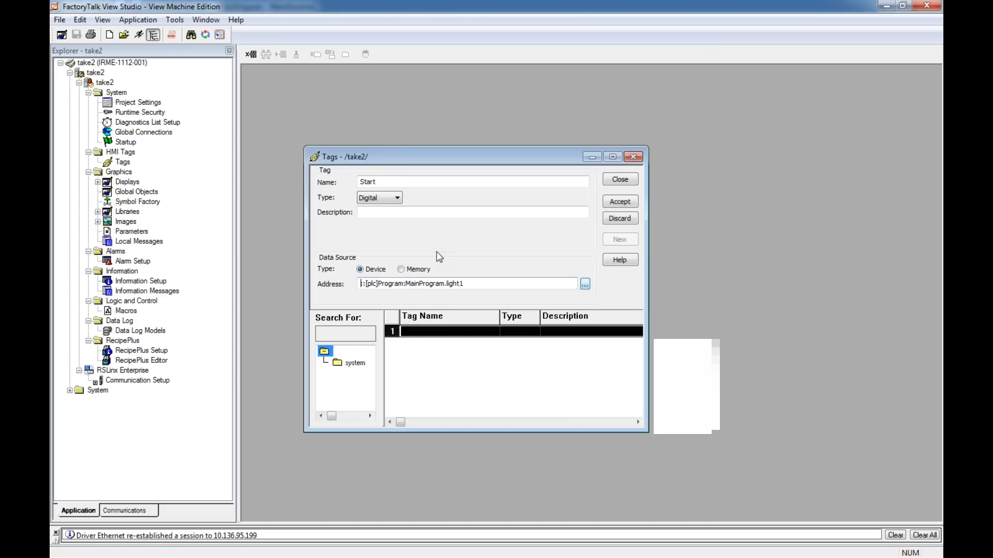
# Step: Change the Start tag to an Analog tag named Current with the description Drive Output Current
pyautogui.click(397, 198)
pyautogui.click(396, 212)
pyautogui.hotkey('shift', 'Tab')
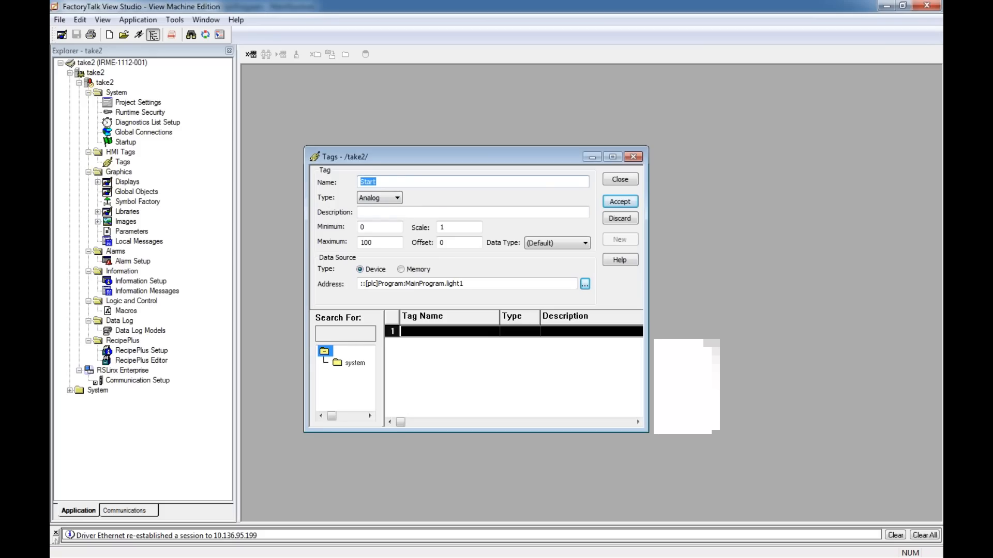
pyautogui.write('Current')
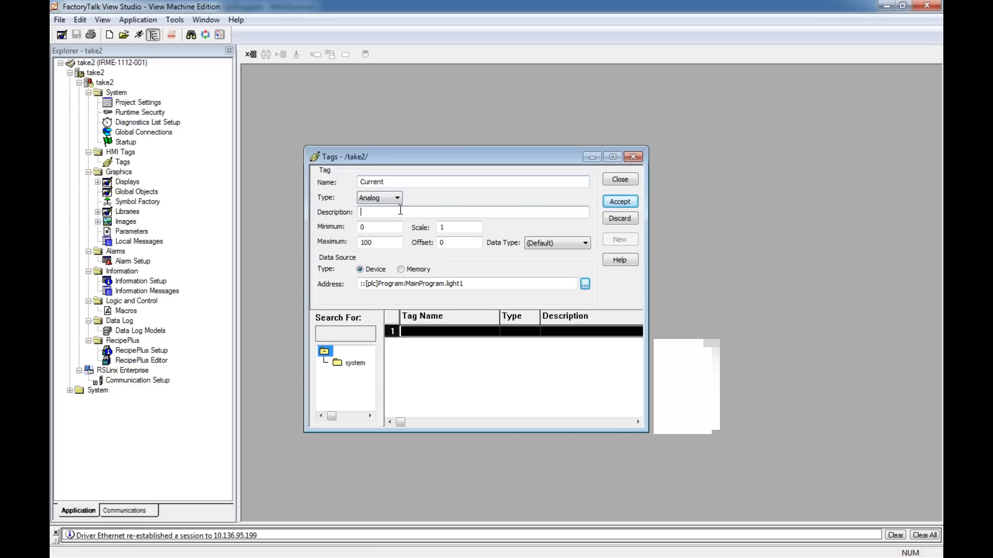
pyautogui.write('Drive Output Current')
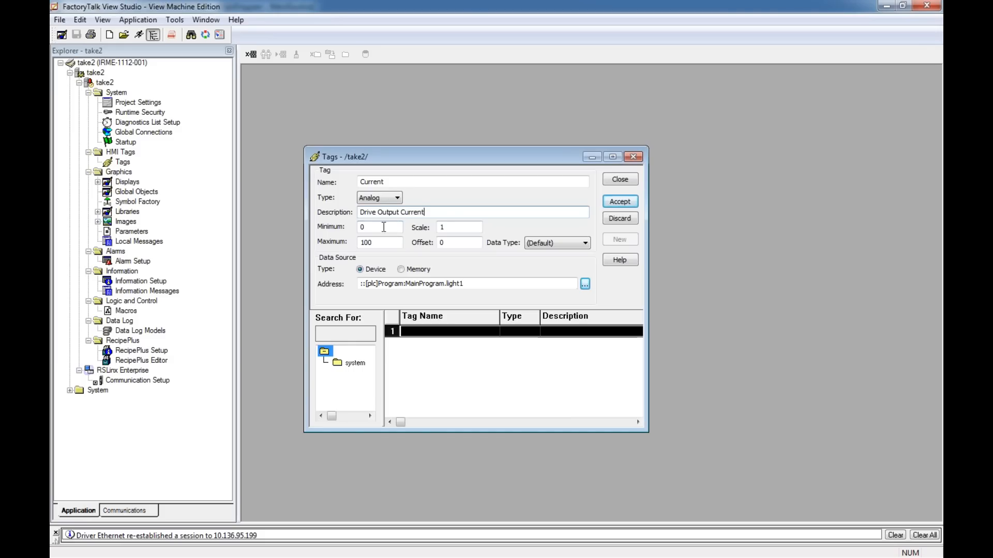
# Step: Set the Current tag's scale to .1 and its maximum to 100
pyautogui.click(441, 227)
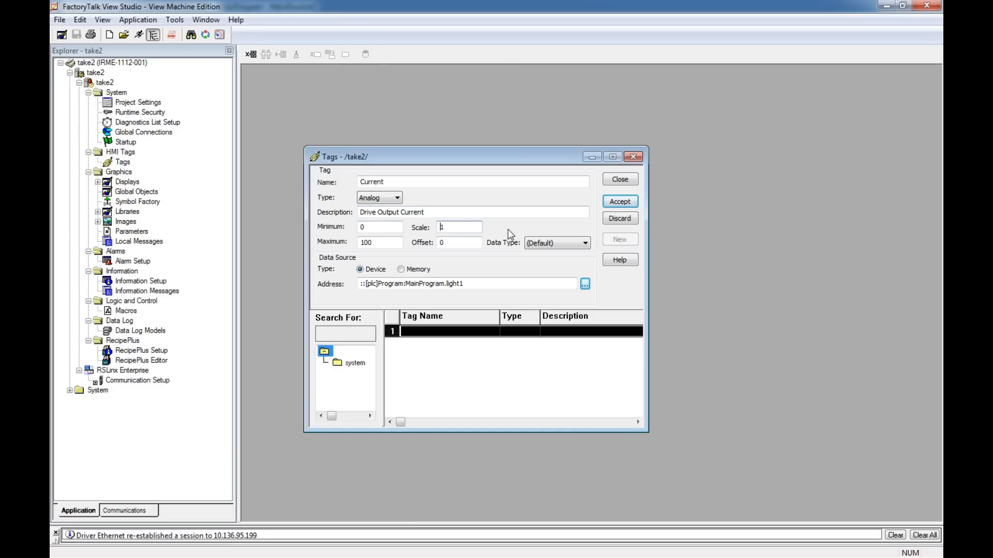
pyautogui.write('.')
pyautogui.moveTo(372, 244); pyautogui.dragTo(360, 245)
pyautogui.write('1')
# Step: Assign OutputFreq from the PLC's online vfd:I folder as the Current tag's address
pyautogui.click(585, 284)
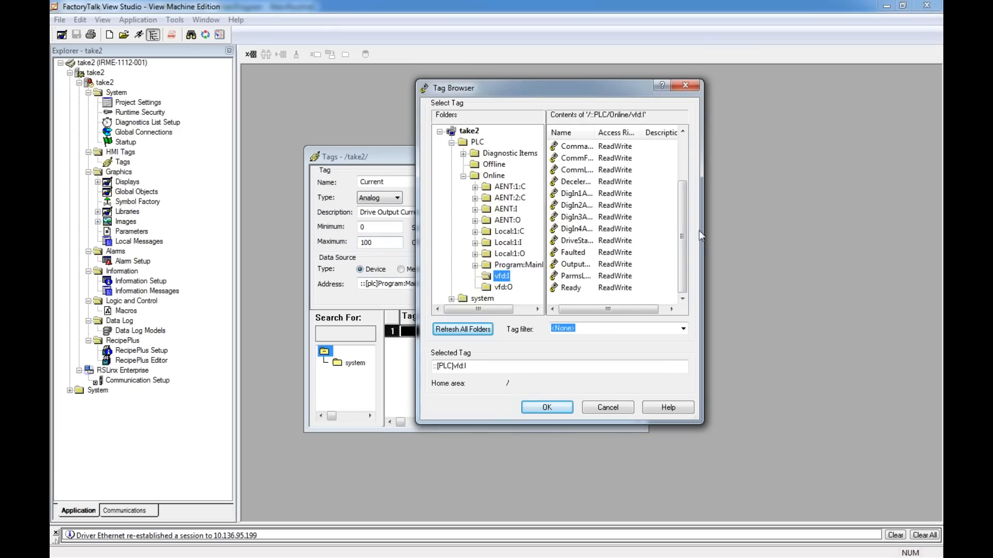
pyautogui.moveTo(701, 249); pyautogui.dragTo(921, 247)
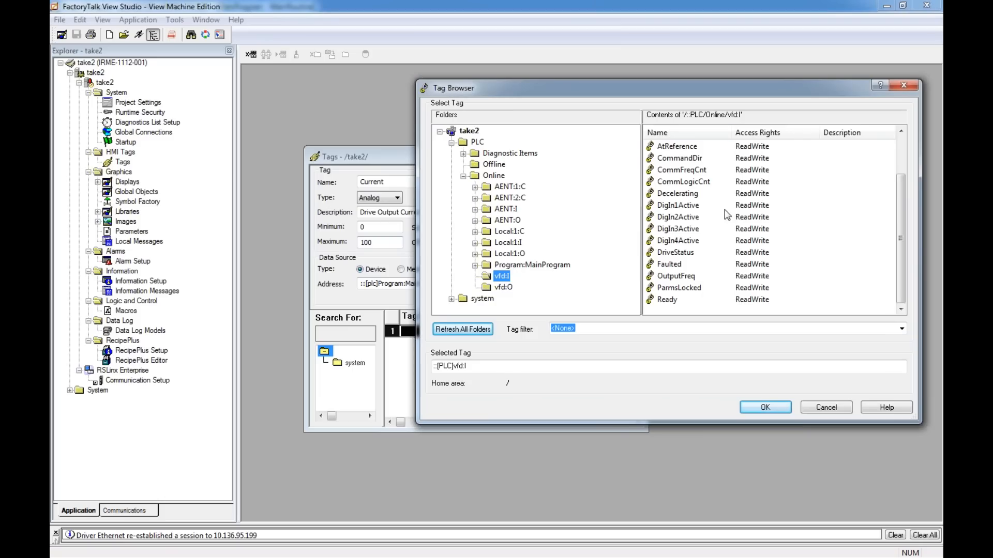
pyautogui.click(900, 132)
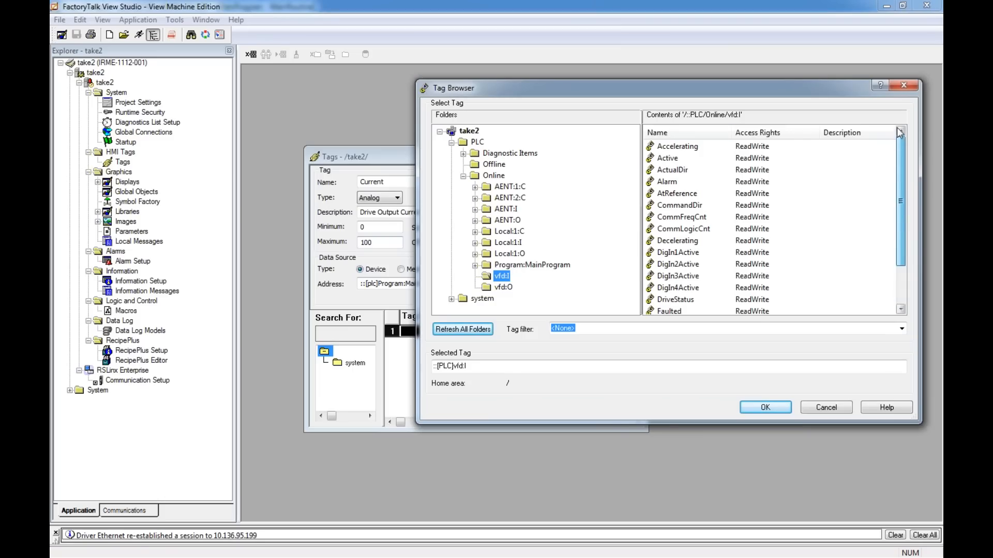
pyautogui.moveTo(900, 158); pyautogui.dragTo(900, 174)
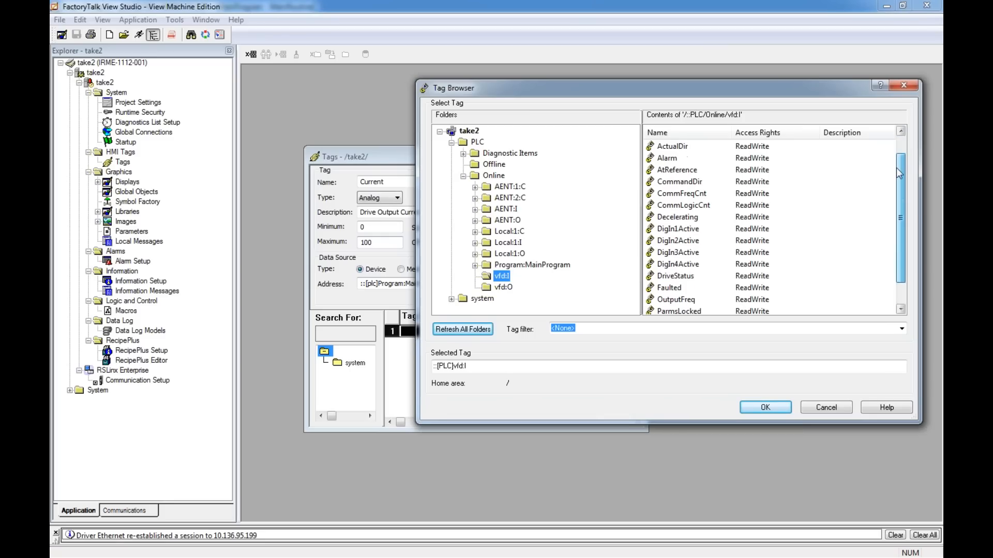
pyautogui.click(64, 556)
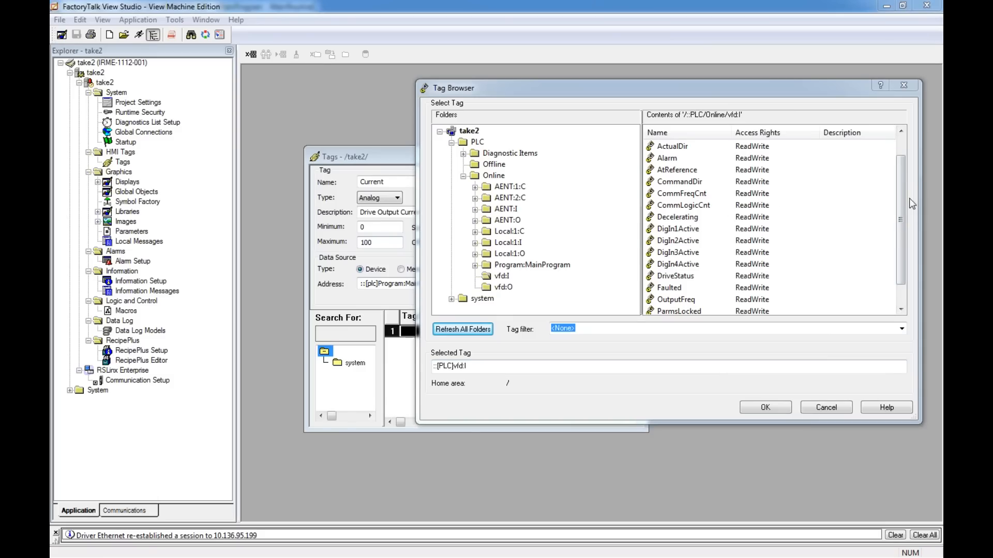
pyautogui.moveTo(904, 199); pyautogui.dragTo(898, 249)
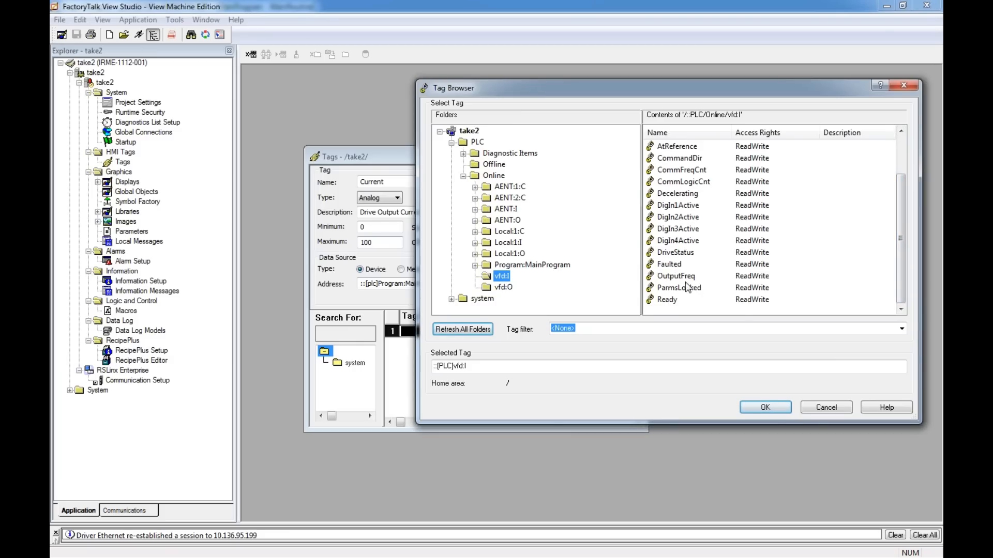
pyautogui.click(687, 277)
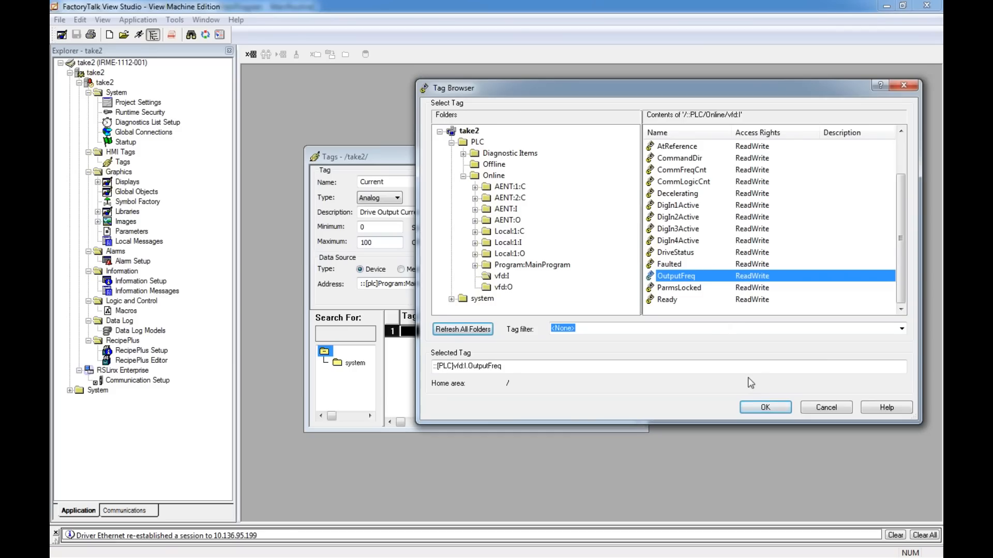
pyautogui.click(756, 408)
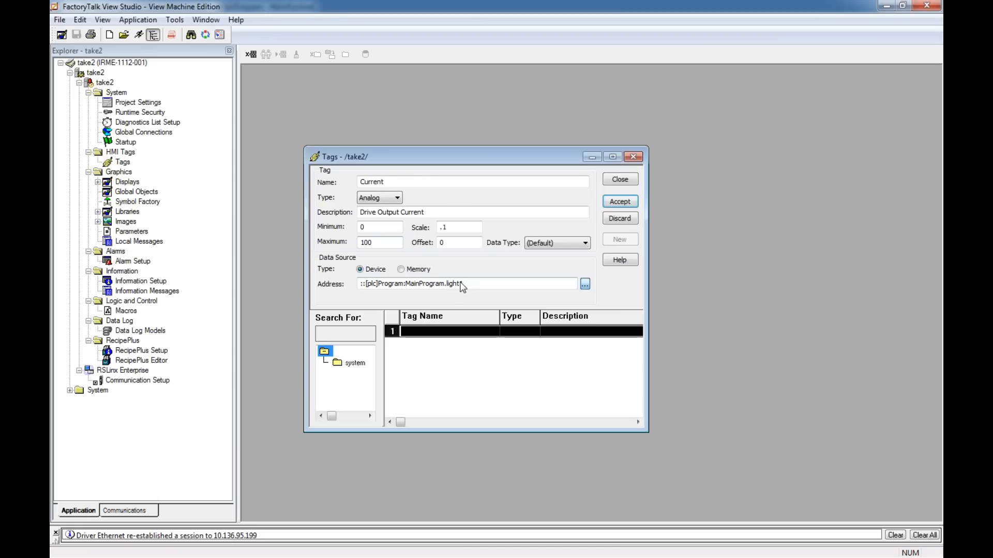
# Step: Set the Current tag's data type to Integer, accept the tag, and close the tag editor
pyautogui.click(555, 247)
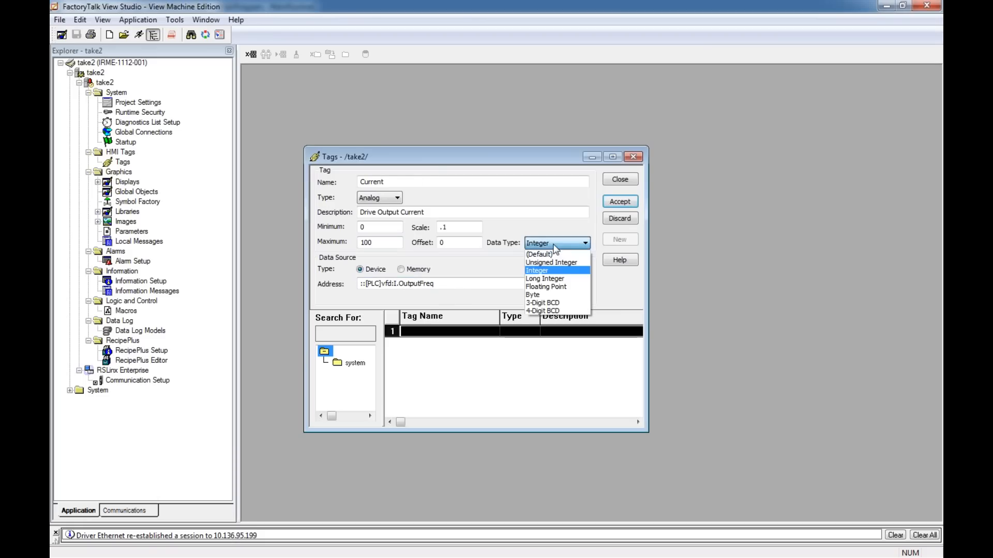
pyautogui.click(555, 247)
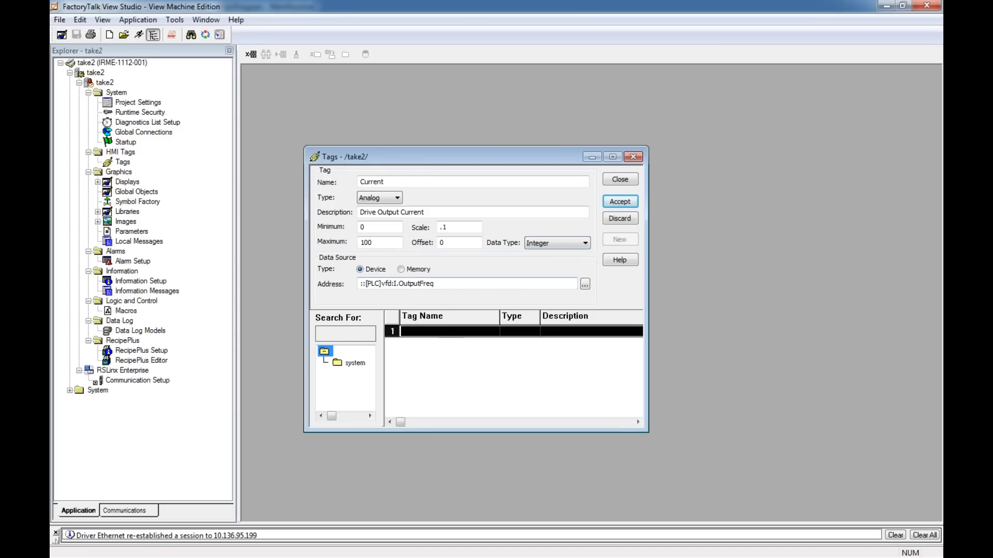
pyautogui.click(632, 205)
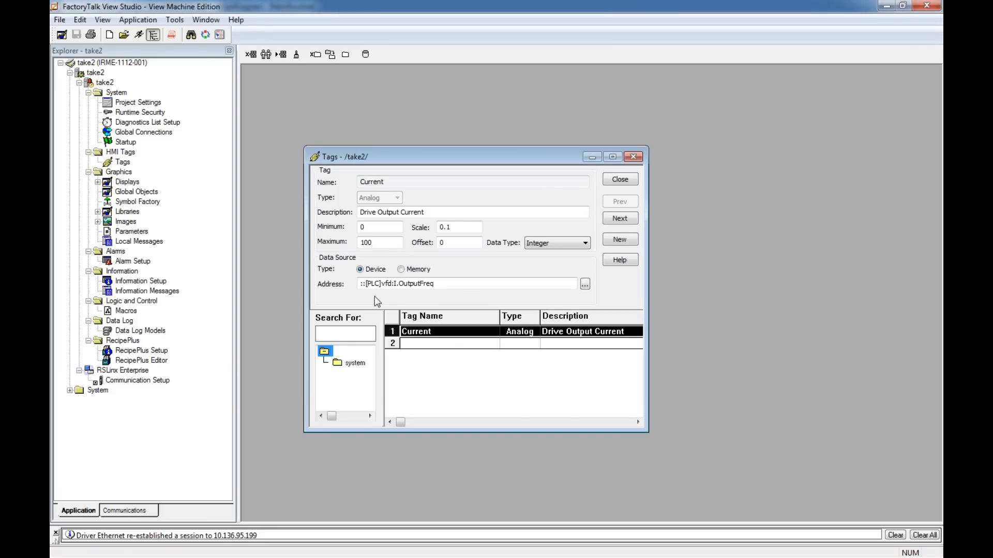
pyautogui.click(620, 179)
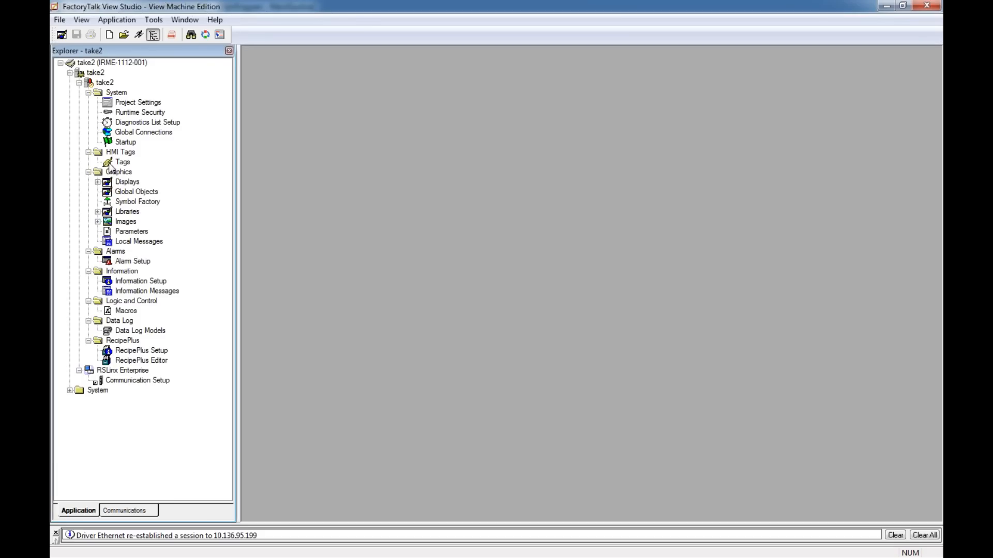
# Step: Open the MAIN graphics display for editing in a normal-sized window
pyautogui.doubleClick(106, 183)
pyautogui.doubleClick(134, 221)
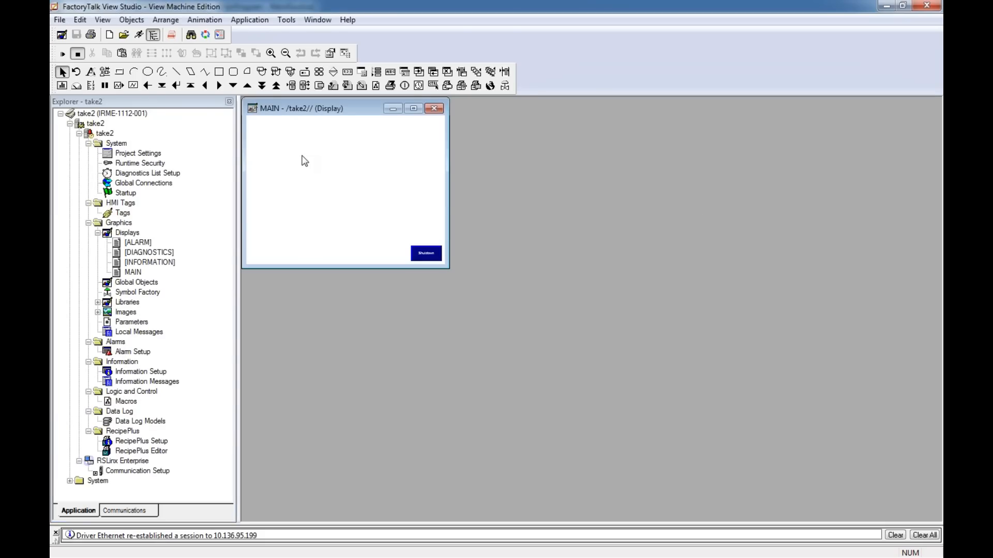
pyautogui.click(412, 108)
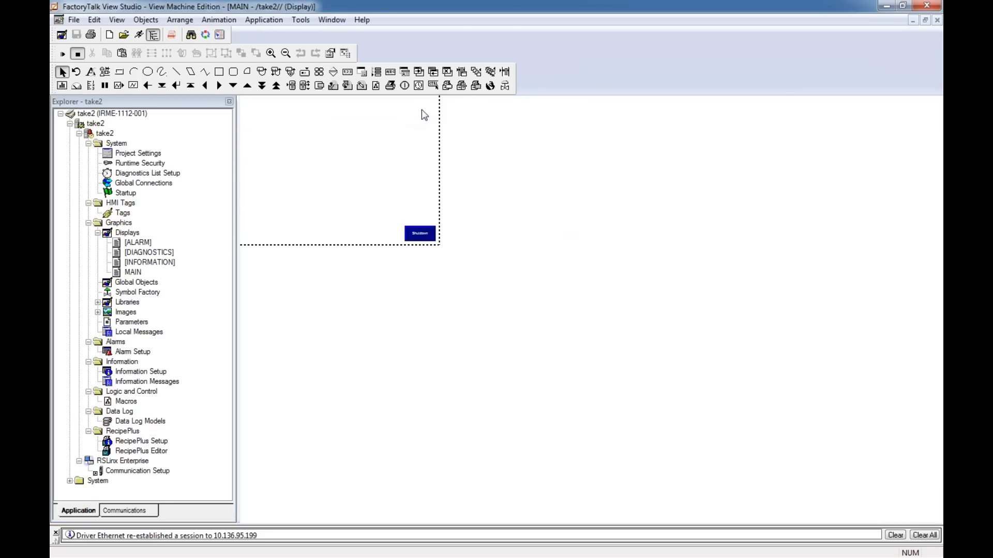
pyautogui.click(924, 21)
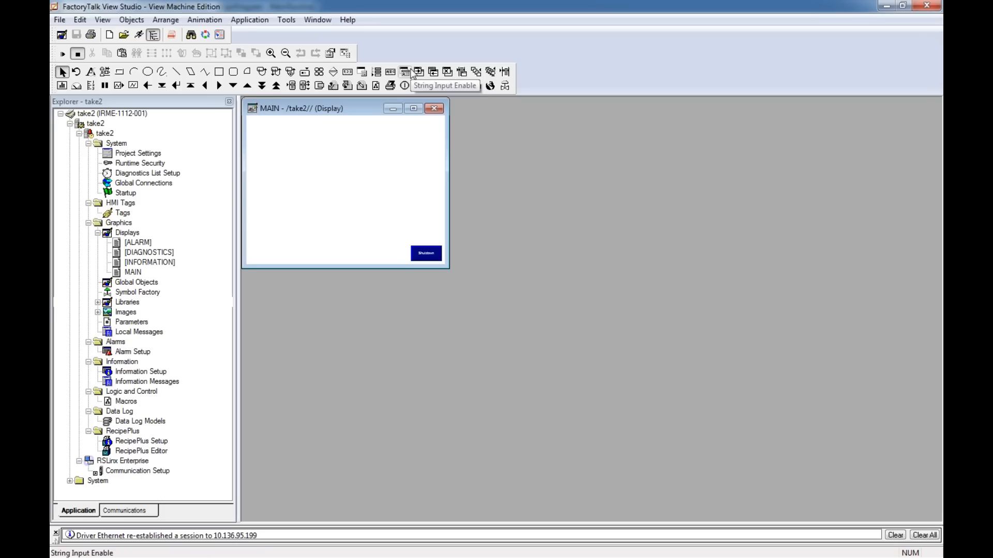
# Step: Draw a momentary push button near the upper-left corner of the MAIN display
pyautogui.click(262, 71)
pyautogui.moveTo(256, 128)
pyautogui.mouseDown()
pyautogui.moveTo(262, 146)
pyautogui.moveTo(297, 150)
pyautogui.mouseUp()
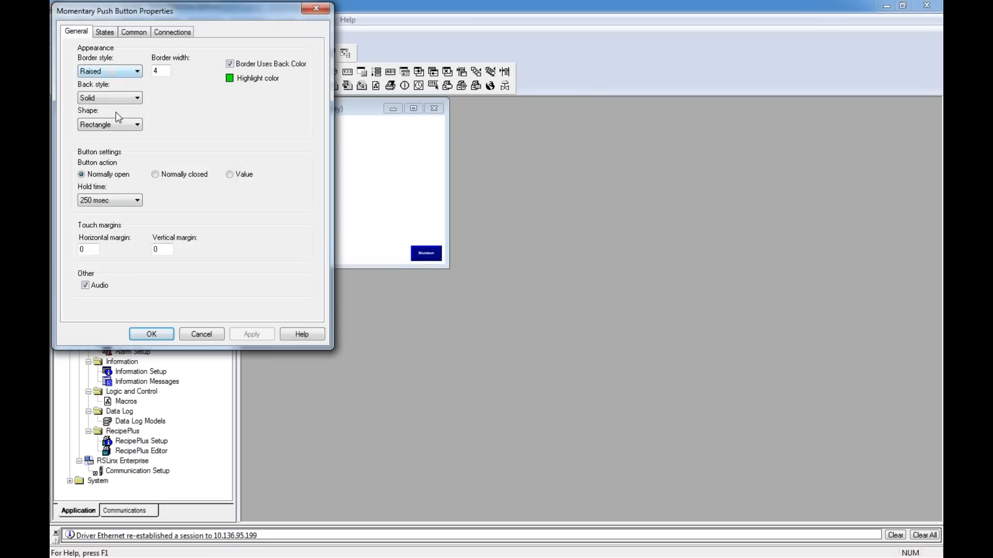
pyautogui.moveTo(178, 14); pyautogui.dragTo(408, 90)
# Step: Caption both State0 and State1 of the momentary push button as Start
pyautogui.click(334, 109)
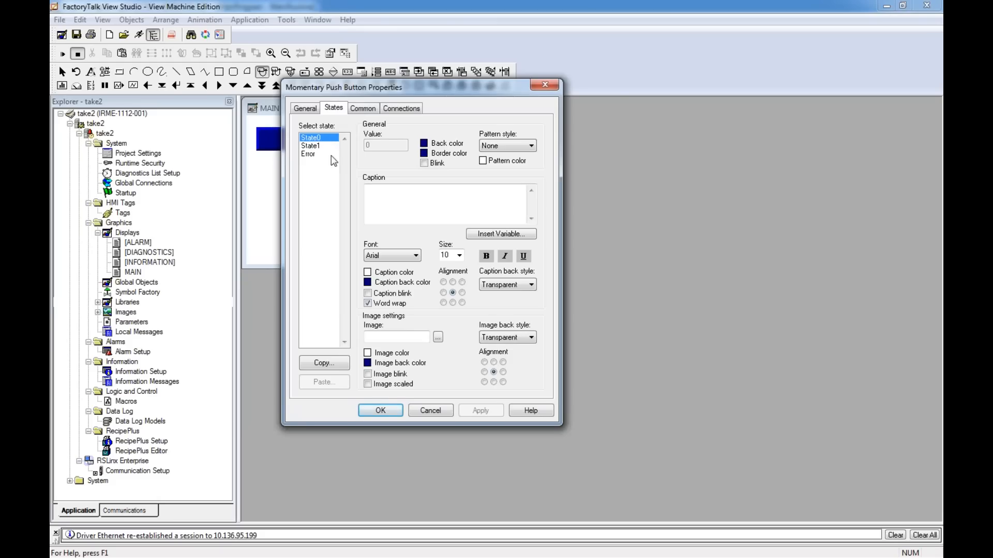
pyautogui.click(368, 191)
pyautogui.write('Start')
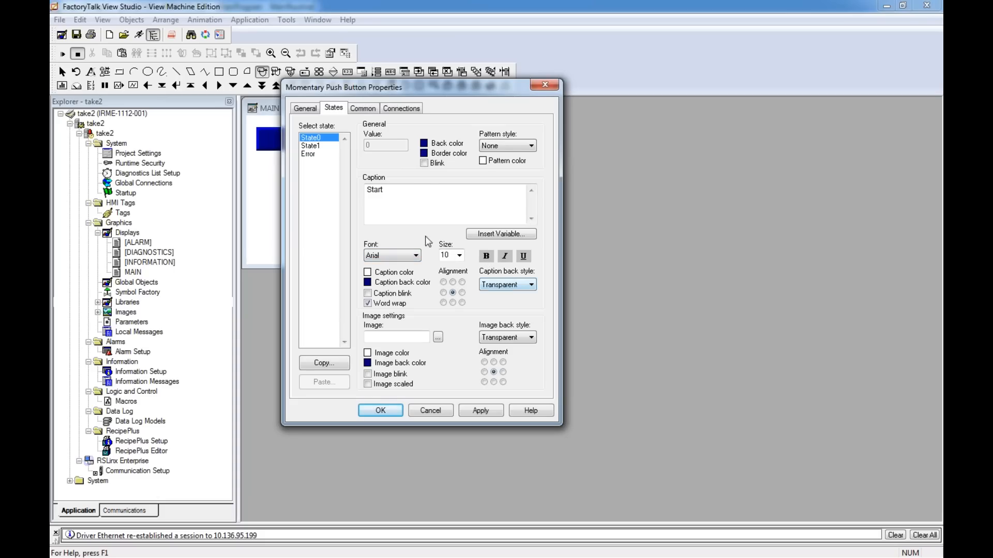
pyautogui.click(321, 146)
pyautogui.click(395, 198)
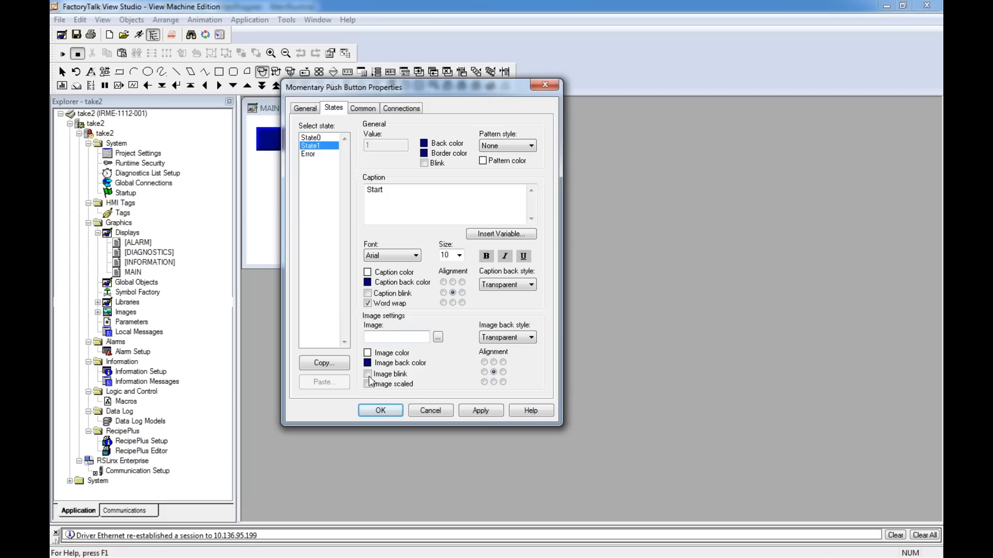
# Step: Review the back color, border color, blink and pattern style options for the Start button's states
pyautogui.click(310, 111)
pyautogui.click(337, 110)
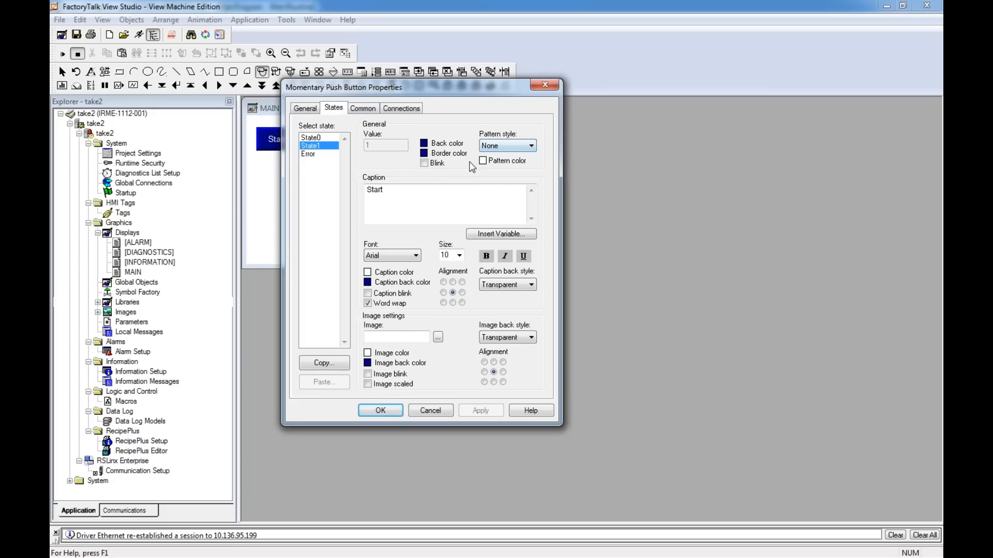
pyautogui.click(425, 163)
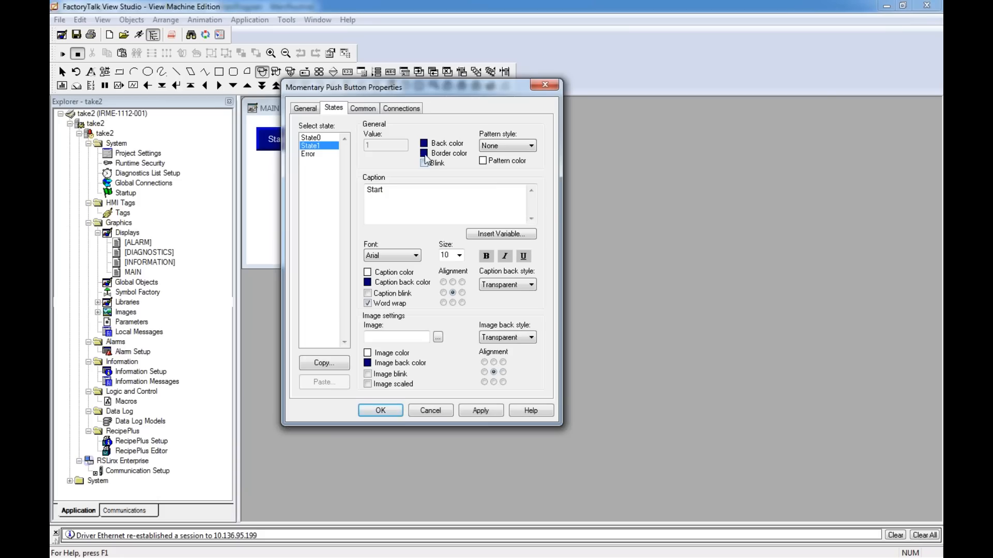
pyautogui.click(492, 147)
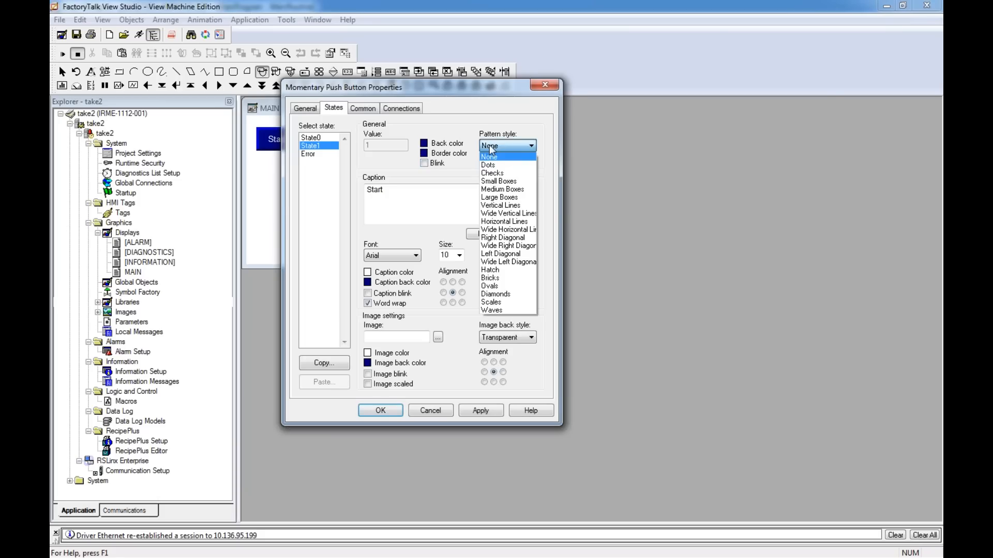
pyautogui.click(490, 150)
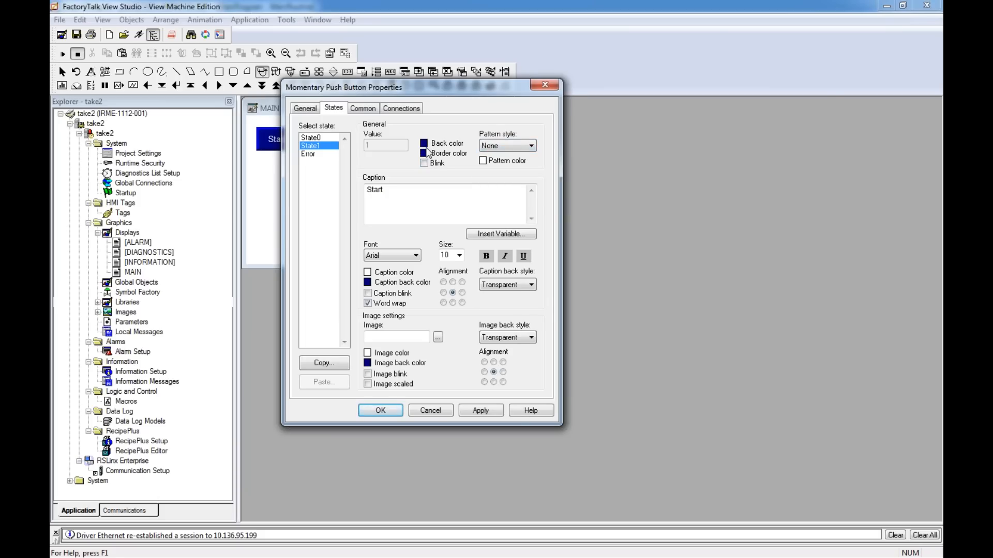
pyautogui.click(485, 147)
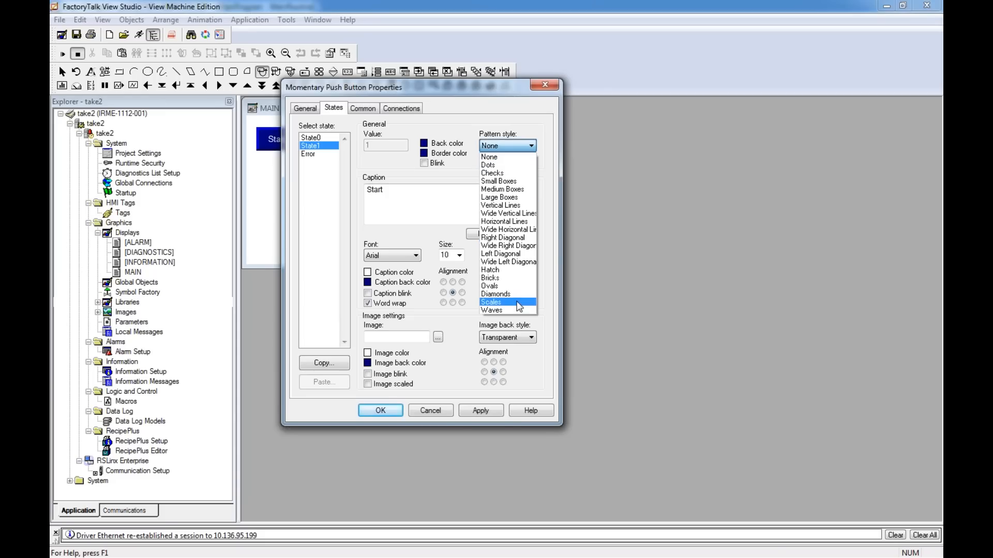
pyautogui.click(501, 156)
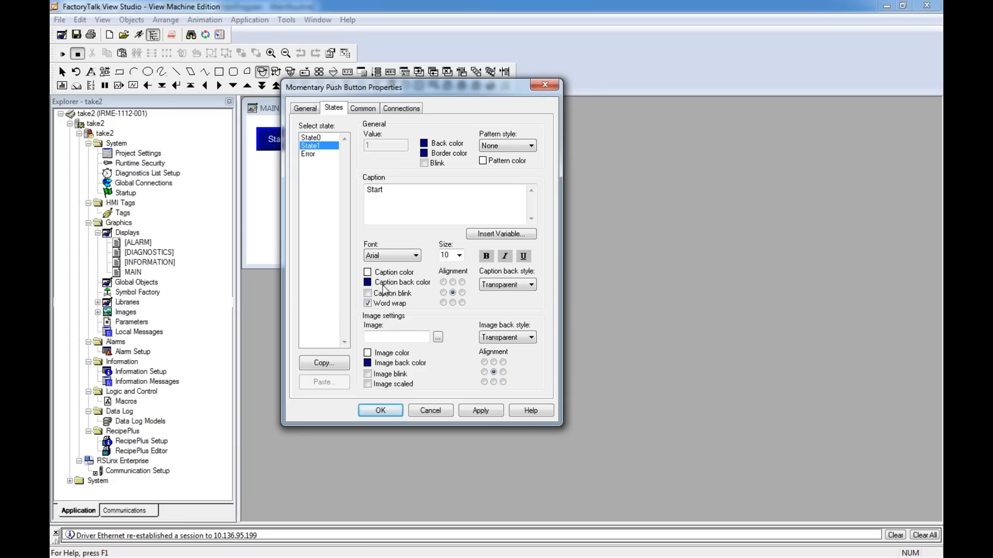
pyautogui.click(316, 138)
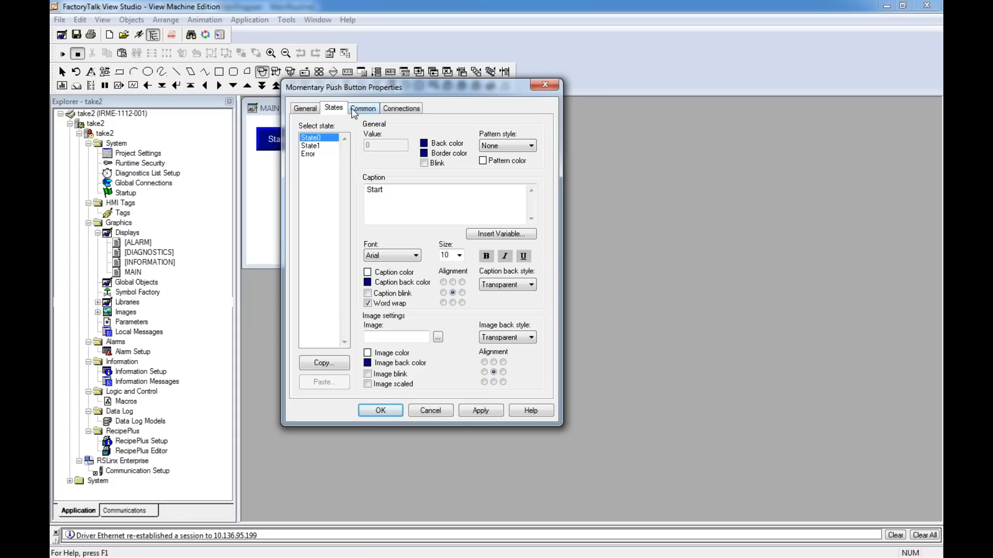
# Step: Connect the Start button's Value to the PLC tag Program:MainProgram.mb1 and accept the button's properties
pyautogui.click(388, 109)
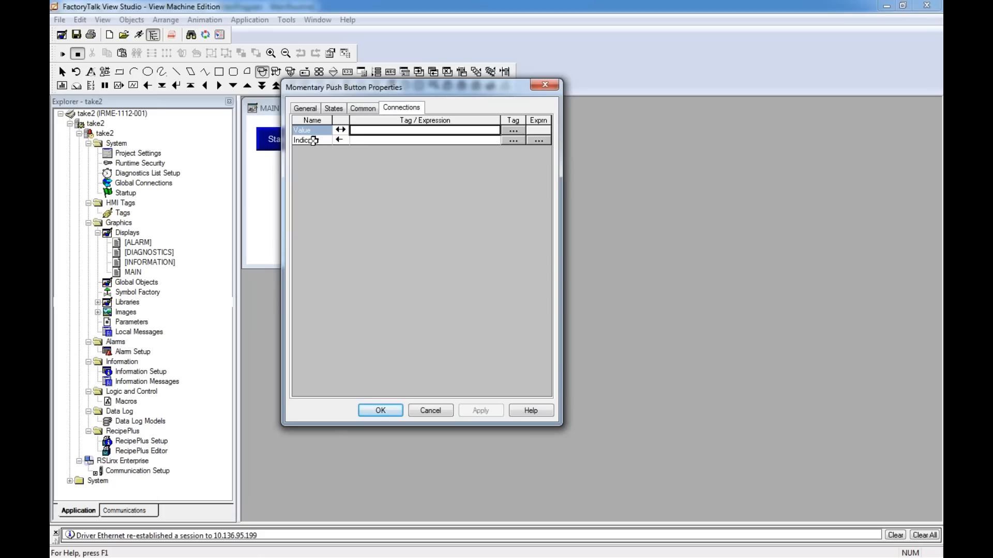
pyautogui.click(519, 131)
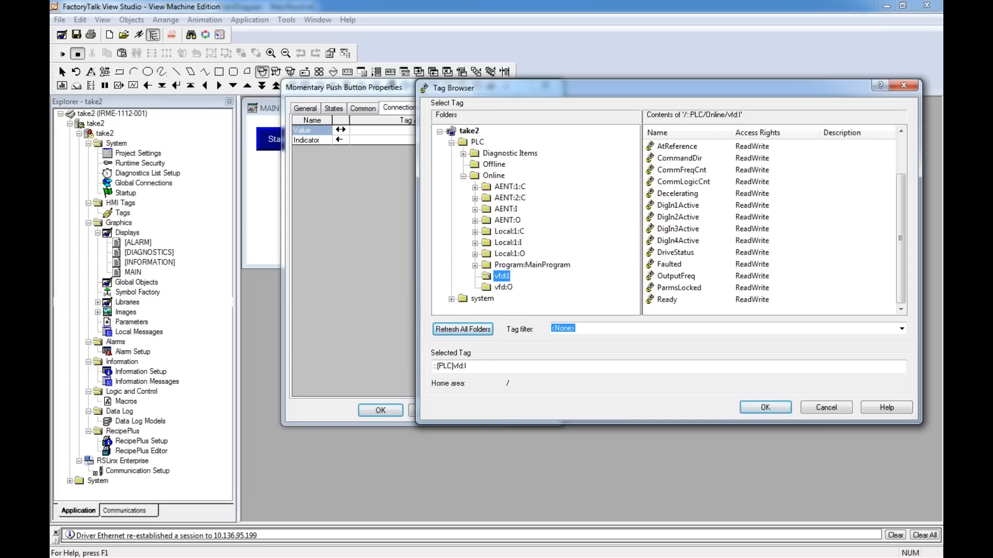
pyautogui.click(515, 265)
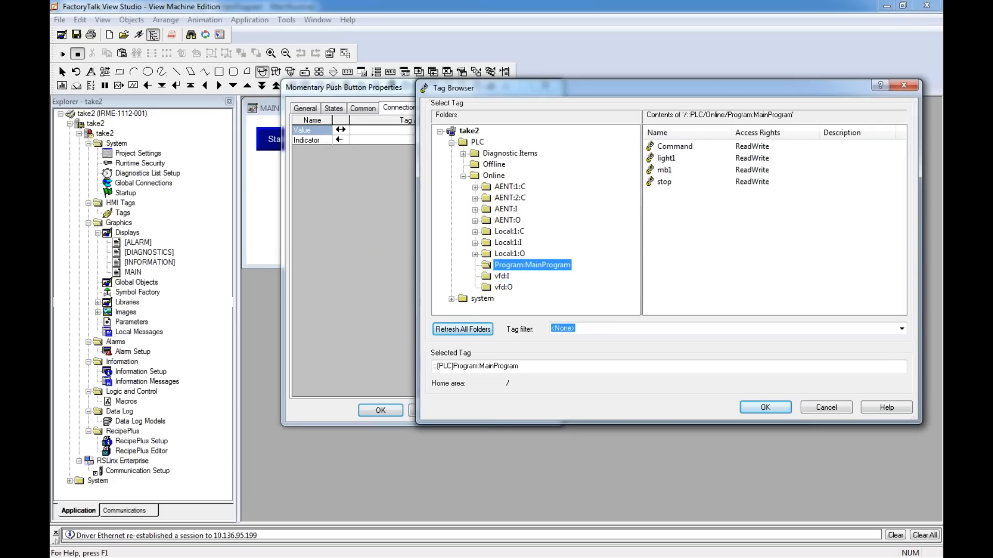
pyautogui.click(665, 170)
pyautogui.click(765, 408)
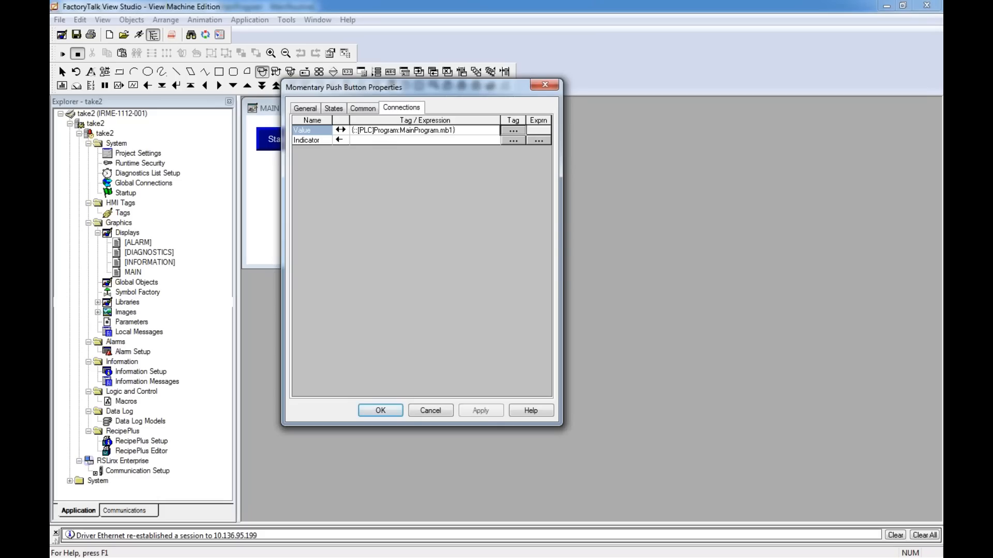
pyautogui.click(386, 413)
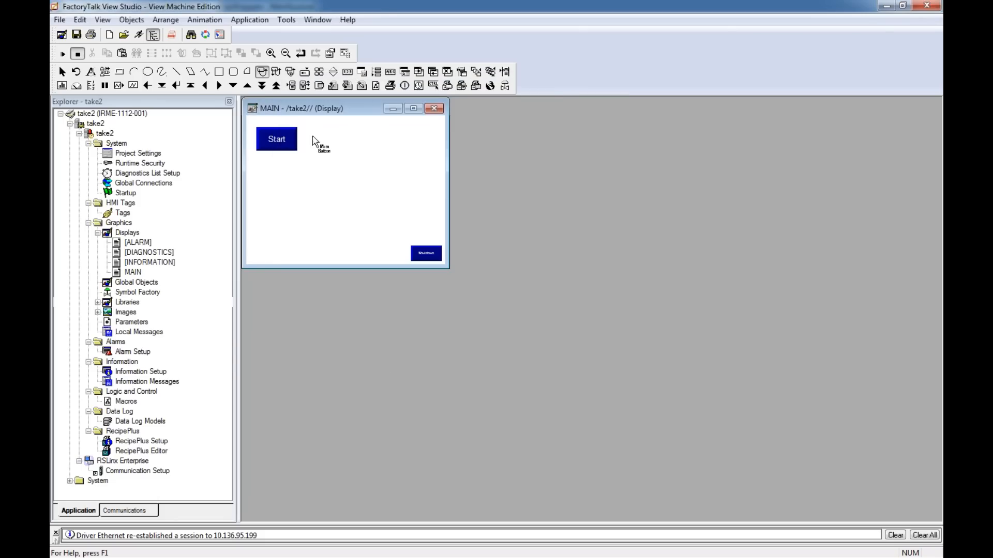
# Step: Draw a second momentary push button beside Start and caption both its State0 and State1 as Stop
pyautogui.moveTo(314, 124); pyautogui.dragTo(351, 151)
pyautogui.click(104, 31)
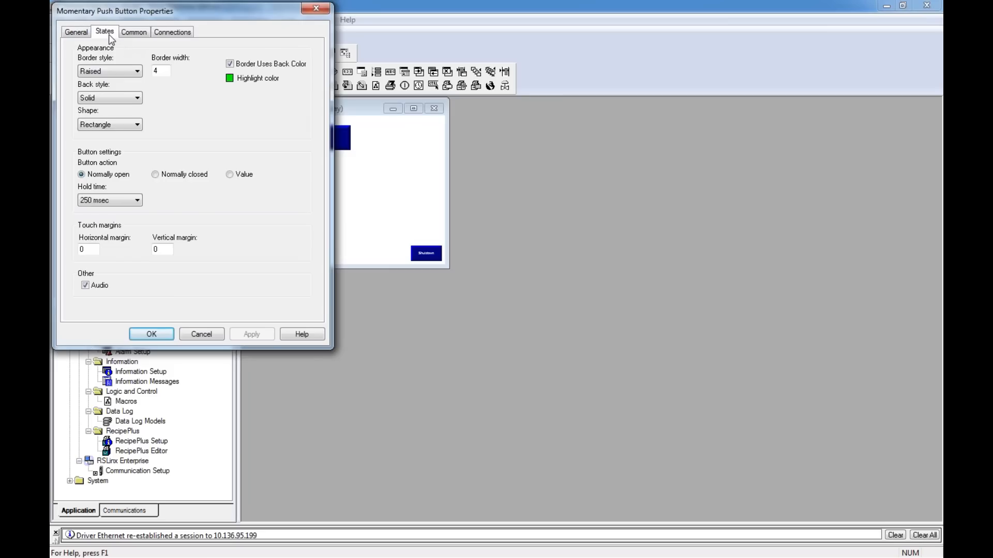
pyautogui.write('STop')
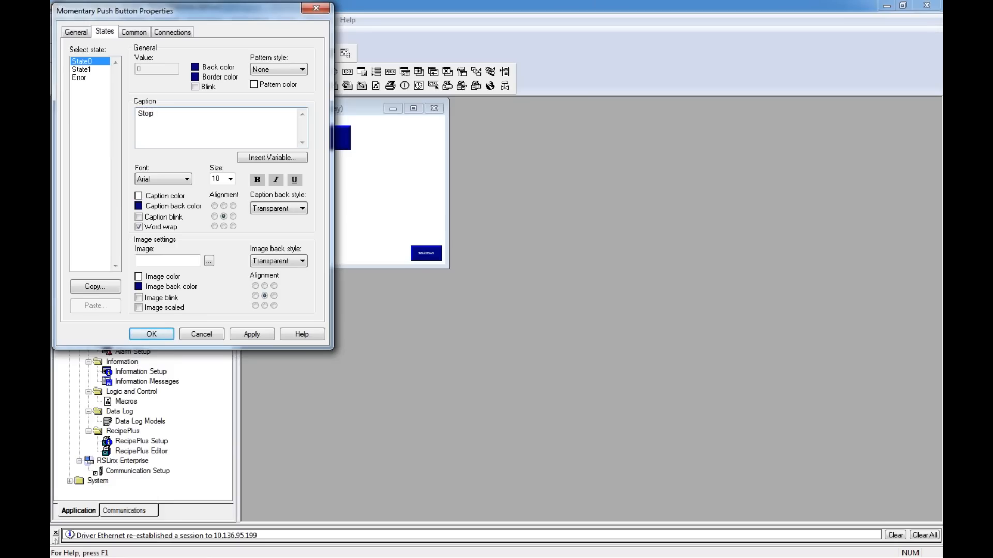
pyautogui.click(85, 69)
pyautogui.click(148, 114)
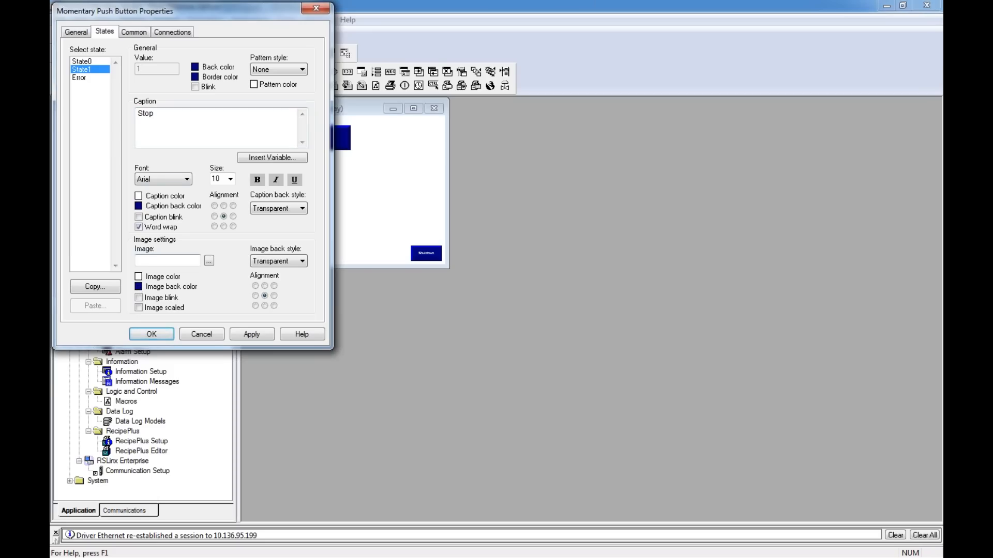
pyautogui.click(196, 69)
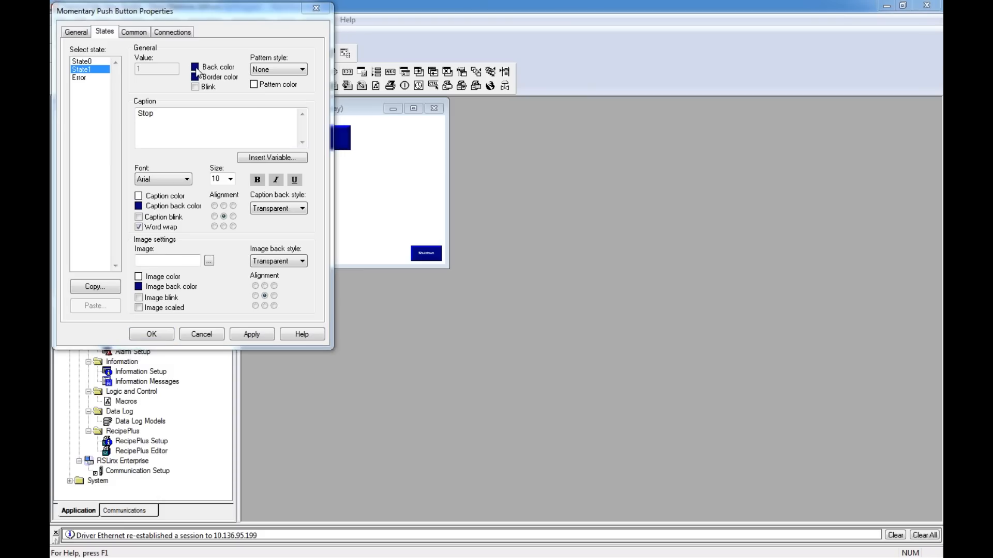
pyautogui.click(197, 80)
pyautogui.click(197, 79)
pyautogui.click(205, 72)
pyautogui.click(263, 336)
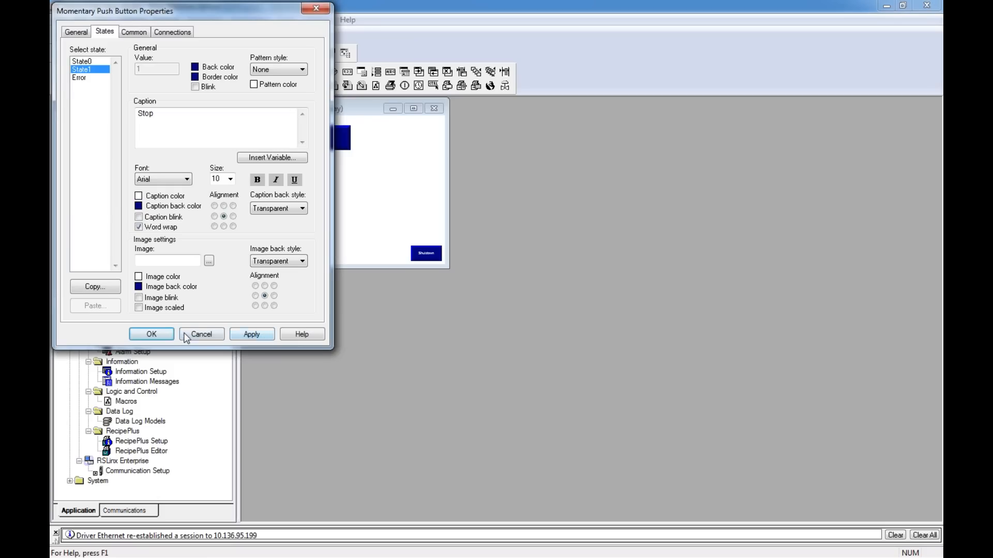
# Step: Connect the Stop button's Value to the PLC tag Program:MainProgram.stop and accept the button's properties
pyautogui.click(172, 31)
pyautogui.click(283, 54)
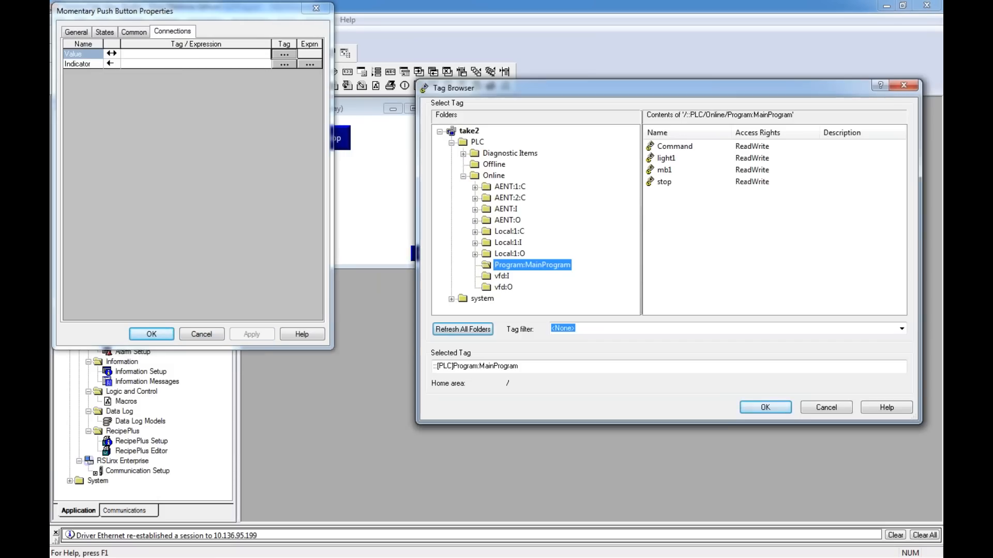
pyautogui.click(667, 183)
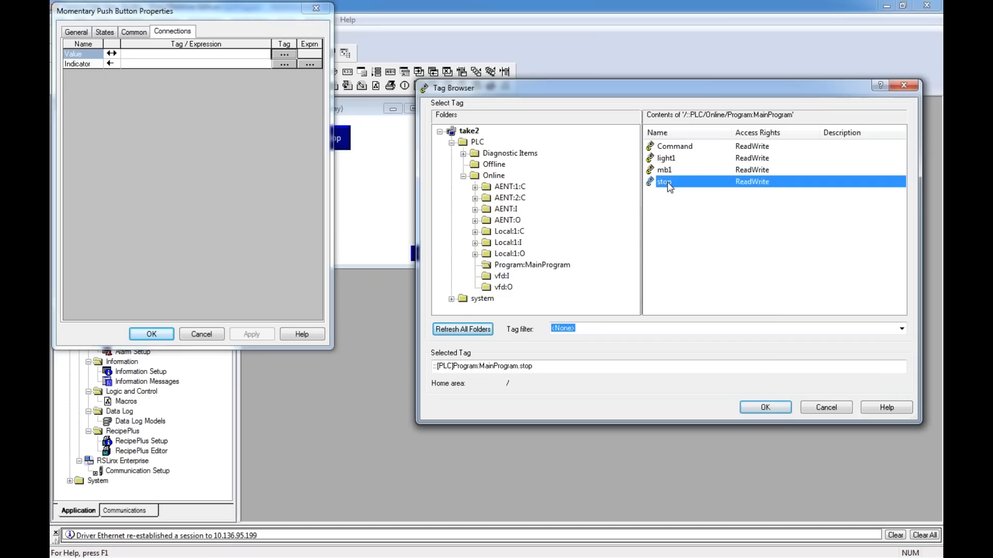
pyautogui.click(779, 407)
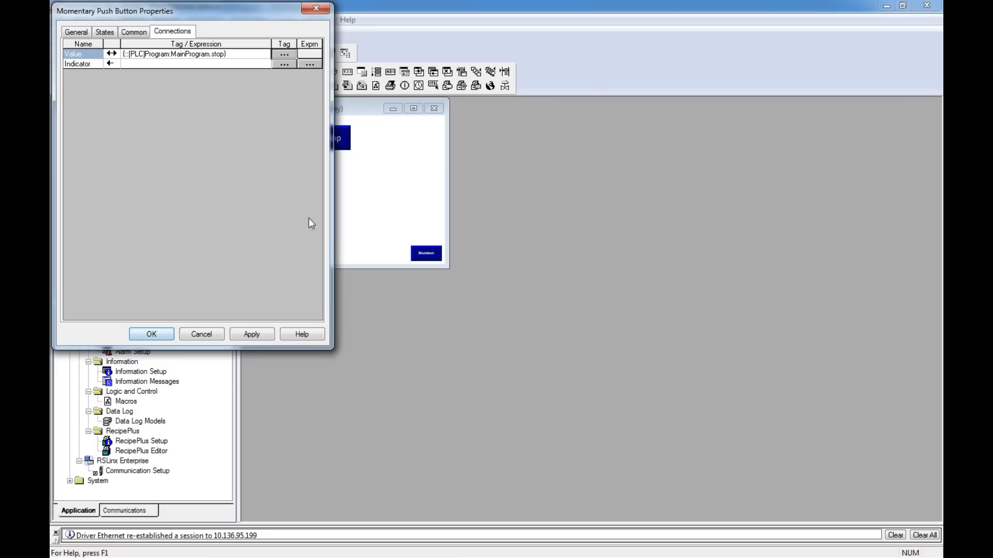
pyautogui.click(246, 337)
pyautogui.click(163, 334)
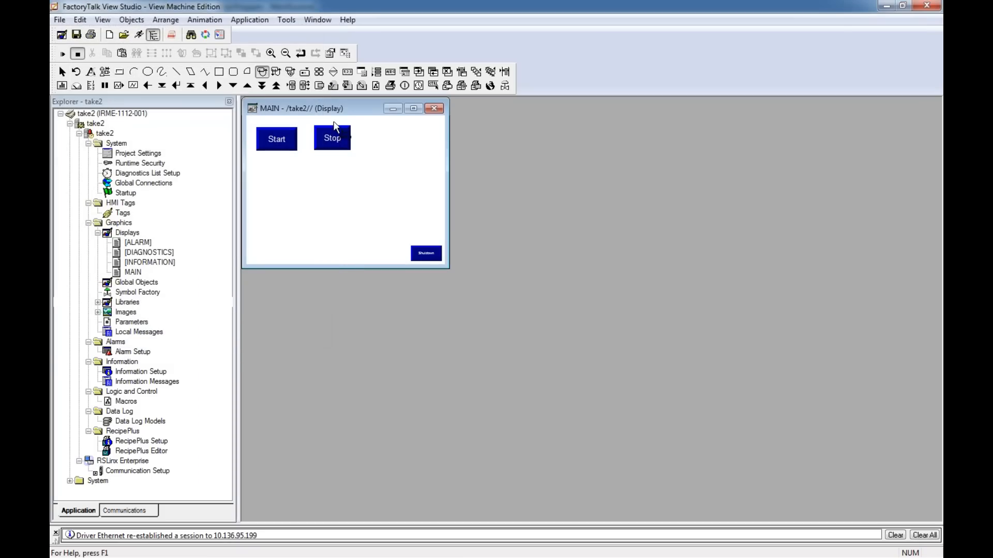
# Step: Shift the Start and Stop buttons rightward on the MAIN display, level with each other and with a wider gap between them
pyautogui.click(324, 139)
pyautogui.click(281, 139)
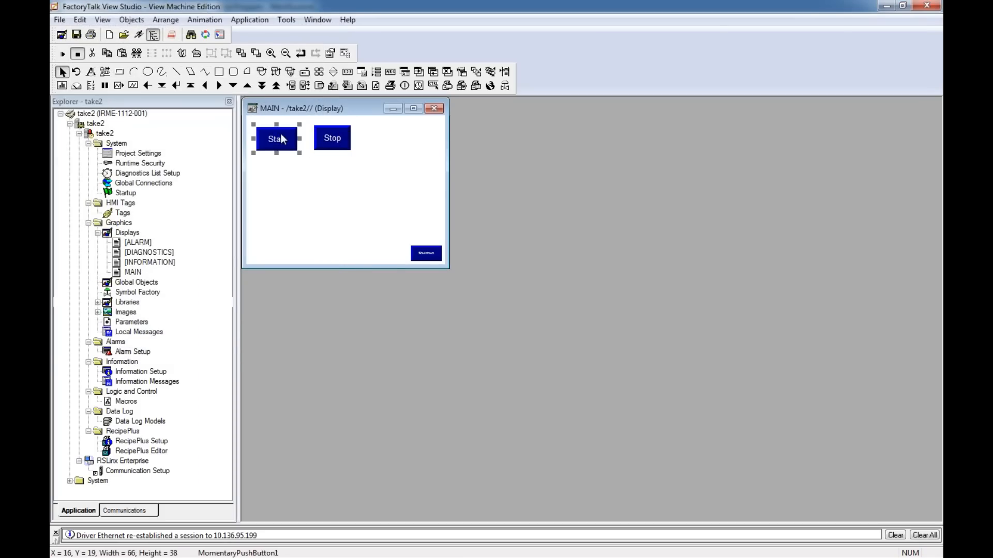
pyautogui.moveTo(332, 138); pyautogui.dragTo(352, 140)
pyautogui.keyDown('shift'); pyautogui.click(278, 138); pyautogui.keyUp('shift')
pyautogui.click(320, 171)
pyautogui.click(280, 144)
pyautogui.keyDown('shift'); pyautogui.click(340, 140); pyautogui.keyUp('shift')
pyautogui.moveTo(355, 136); pyautogui.dragTo(376, 140)
# Step: Resize the Stop button to about 65 wide by 38 high to match the Start button
pyautogui.click(360, 141)
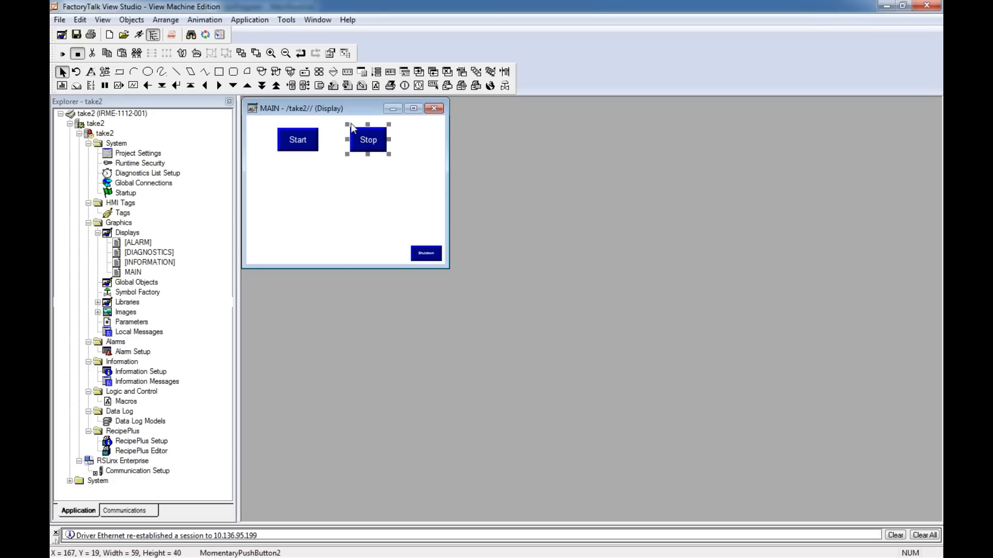
pyautogui.moveTo(347, 154); pyautogui.dragTo(342, 153)
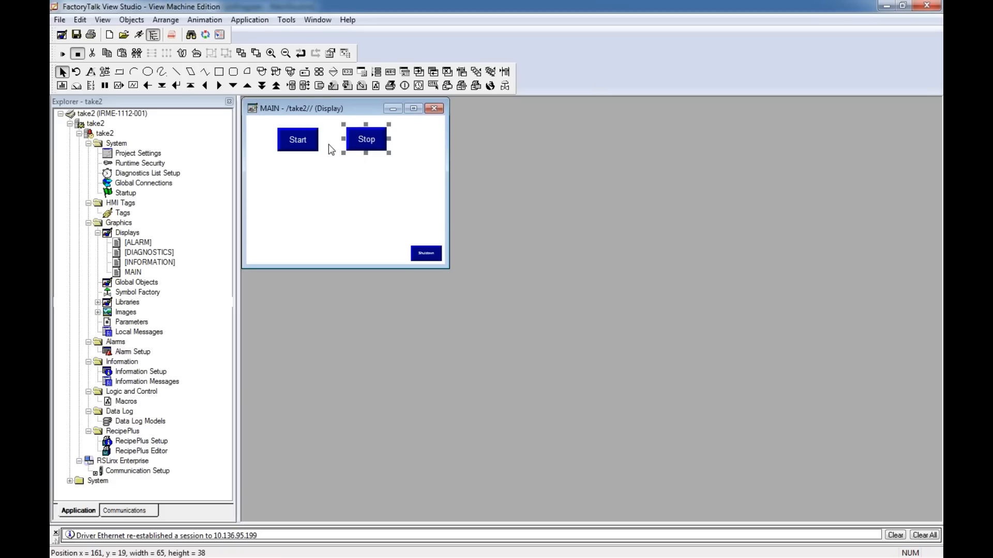
pyautogui.click(346, 175)
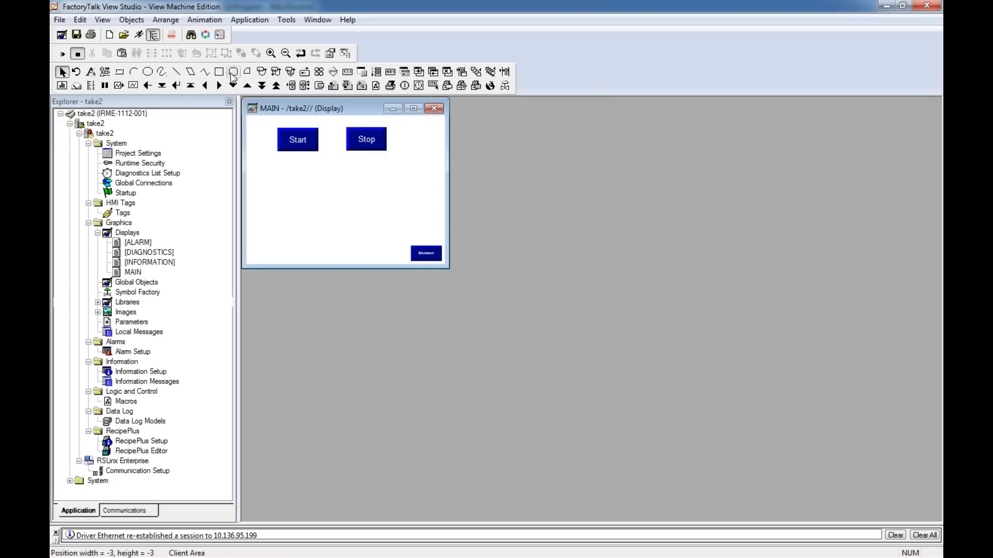
# Step: Draw a rounded rectangle about 44 wide by 43 high below the Start button, leaving its default properties
pyautogui.click(234, 72)
pyautogui.moveTo(281, 176); pyautogui.dragTo(308, 202)
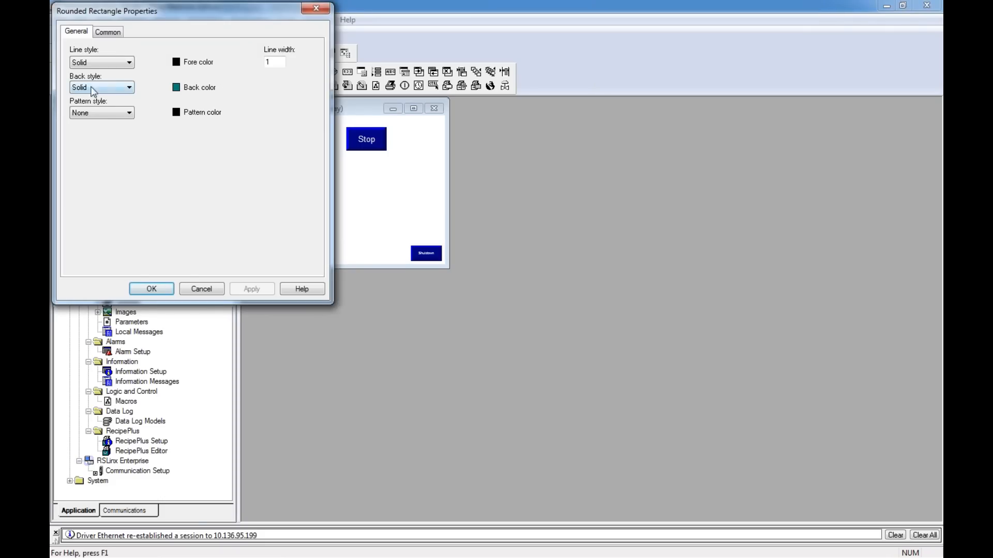
pyautogui.click(107, 32)
pyautogui.click(90, 32)
pyautogui.click(203, 290)
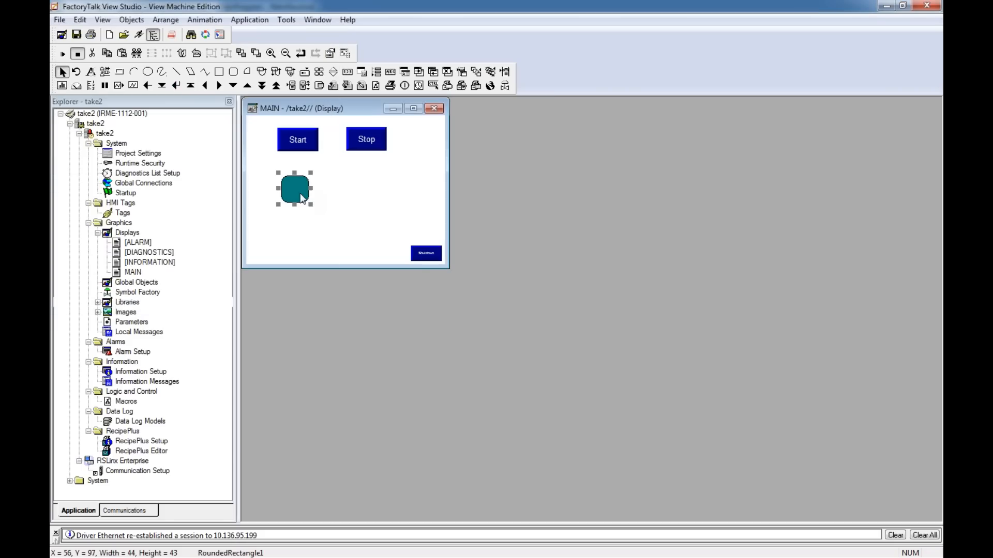
# Step: Set the rounded rectangle's fill animation expression to the online PLC tag vfd:I.AtReference
pyautogui.rightClick(301, 198)
pyautogui.moveTo(354, 274)
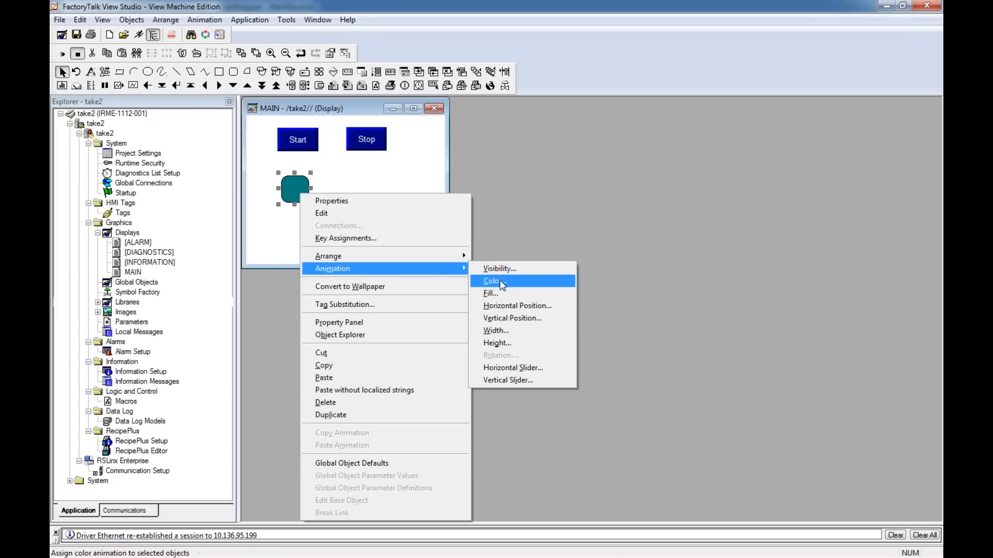
pyautogui.click(503, 293)
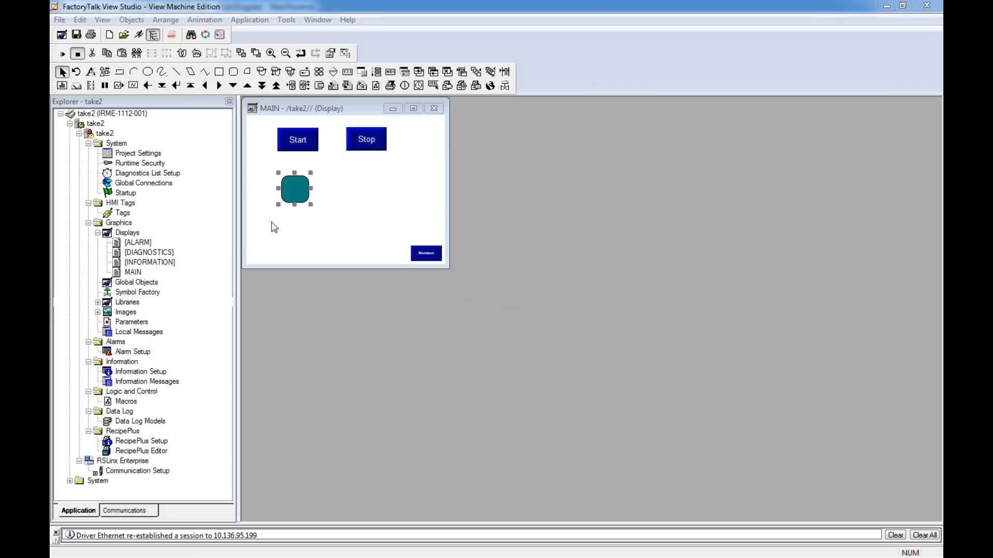
pyautogui.moveTo(558, 99); pyautogui.dragTo(502, 96)
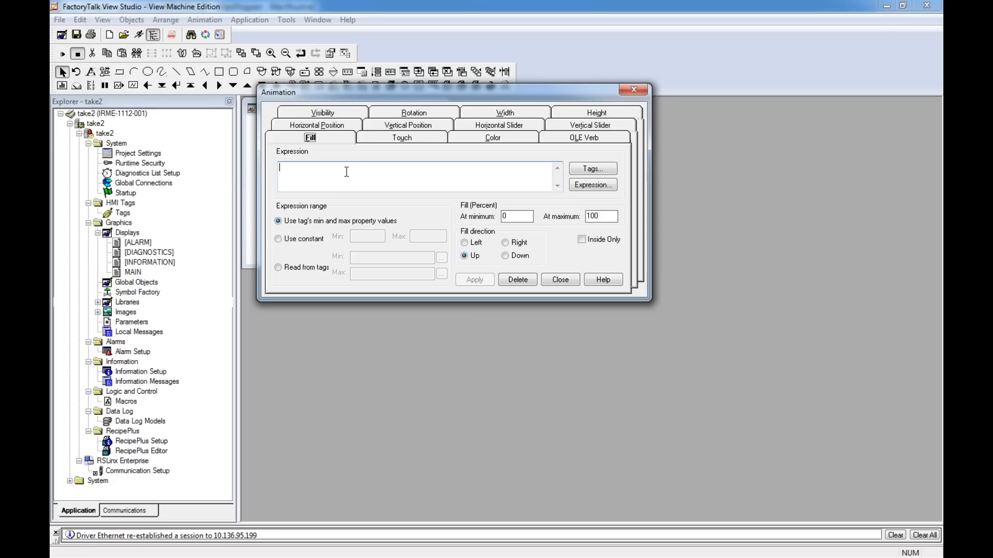
pyautogui.click(593, 169)
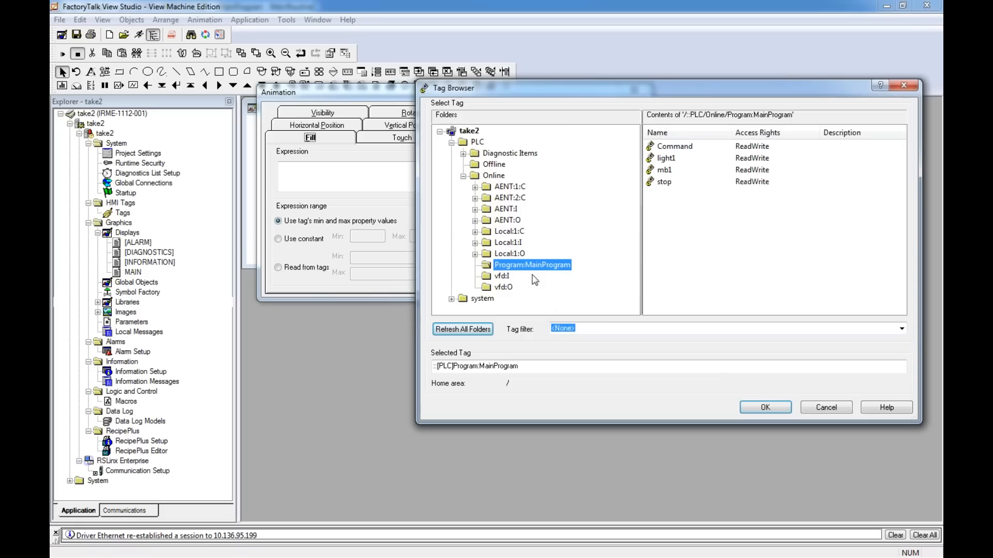
pyautogui.click(503, 287)
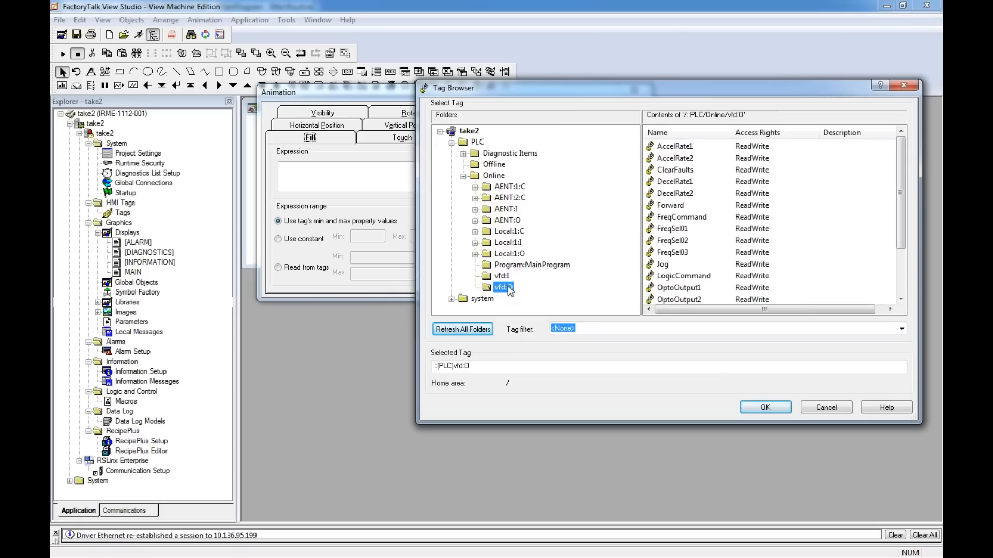
pyautogui.moveTo(901, 202); pyautogui.dragTo(900, 245)
pyautogui.click(502, 276)
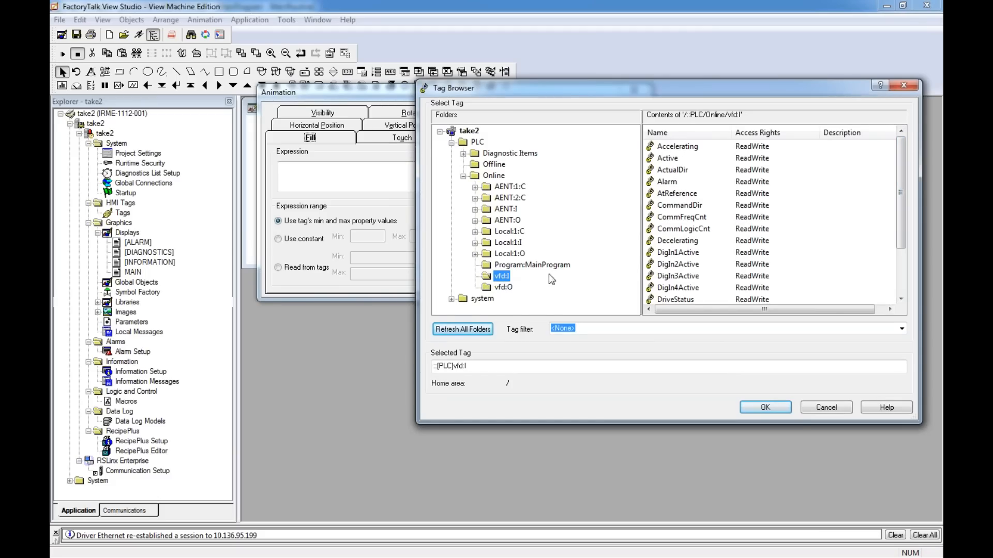
pyautogui.click(670, 194)
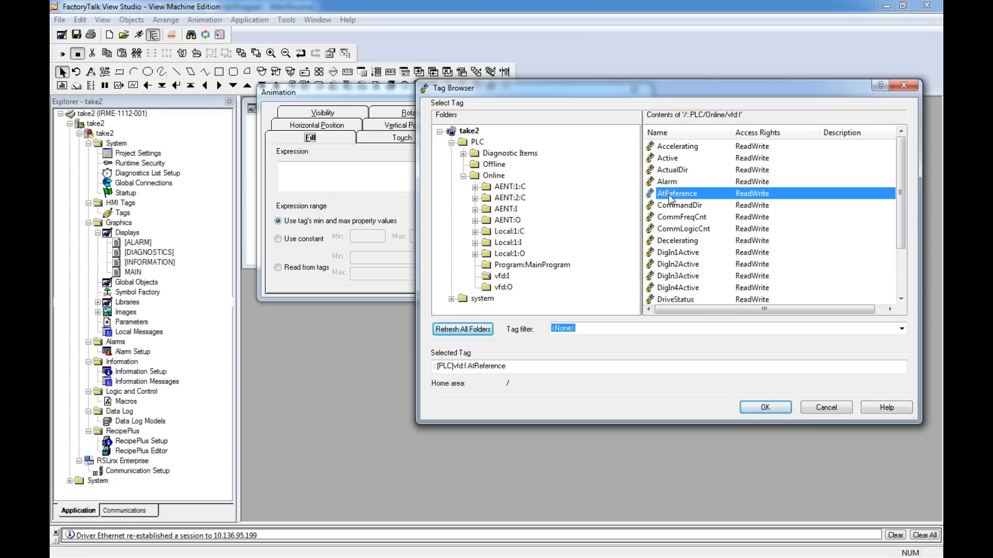
pyautogui.click(752, 414)
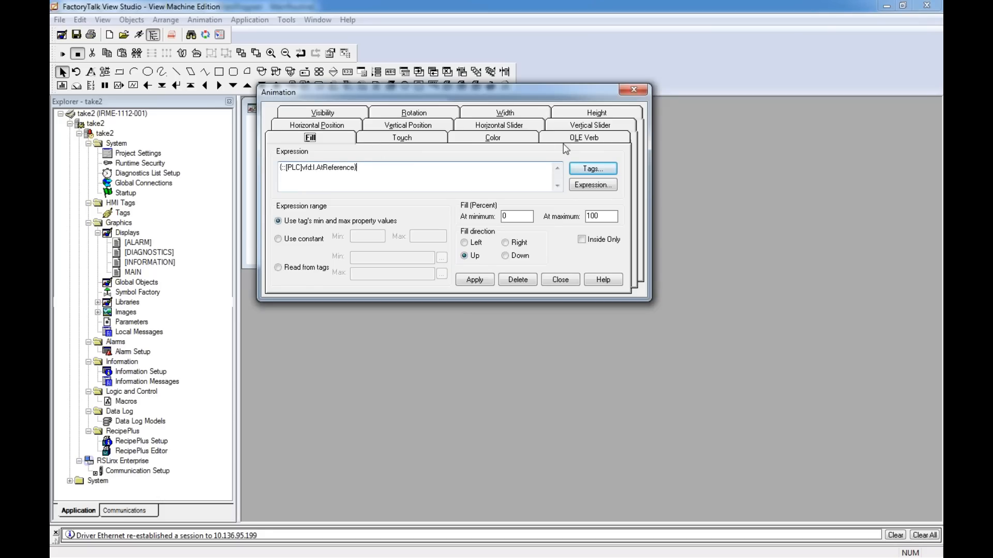
# Step: Apply the vfd:I.AtReference fill animation to the rounded rectangle and close the animation settings
pyautogui.click(357, 168)
pyautogui.click(475, 279)
pyautogui.click(560, 279)
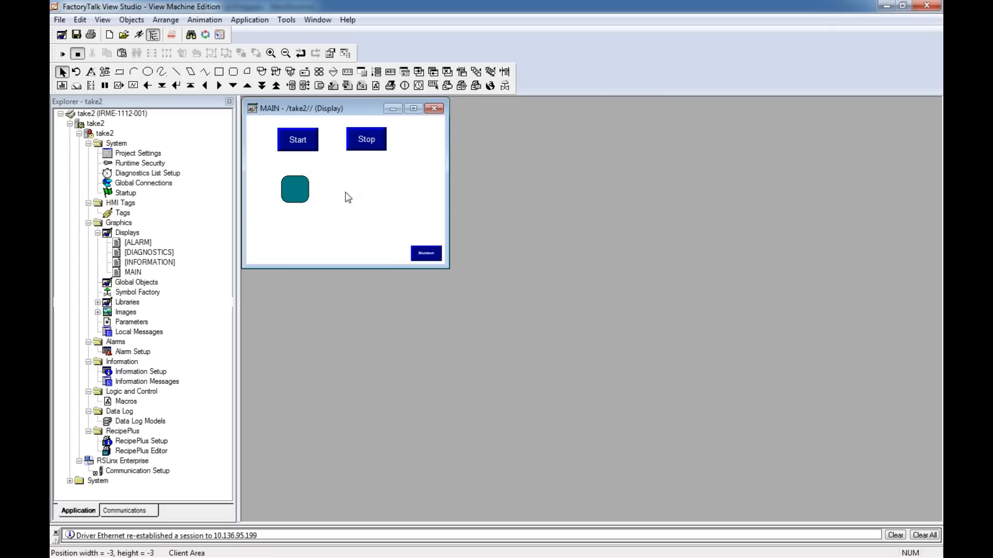
pyautogui.click(91, 85)
pyautogui.moveTo(339, 174); pyautogui.dragTo(378, 242)
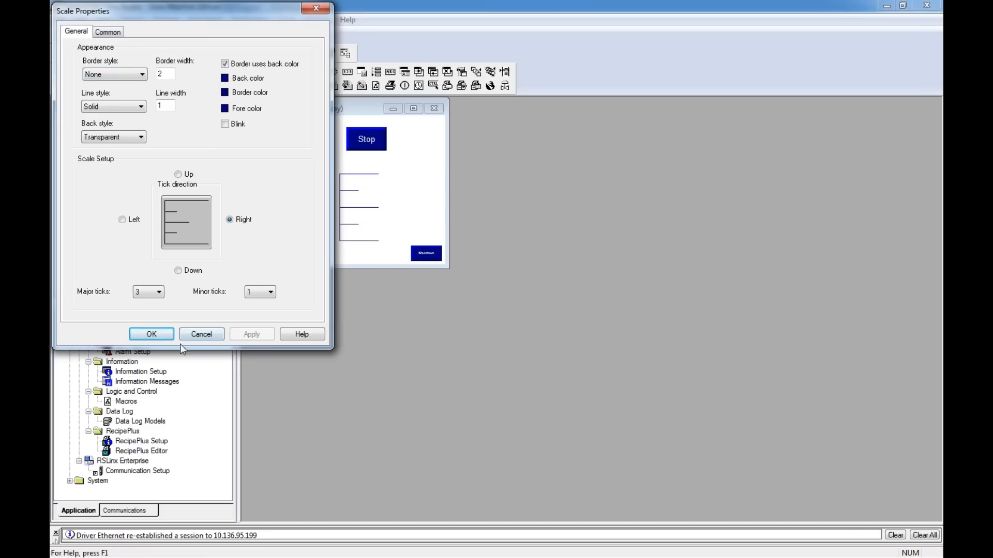
pyautogui.click(202, 334)
pyautogui.click(361, 204)
pyautogui.press('Delete')
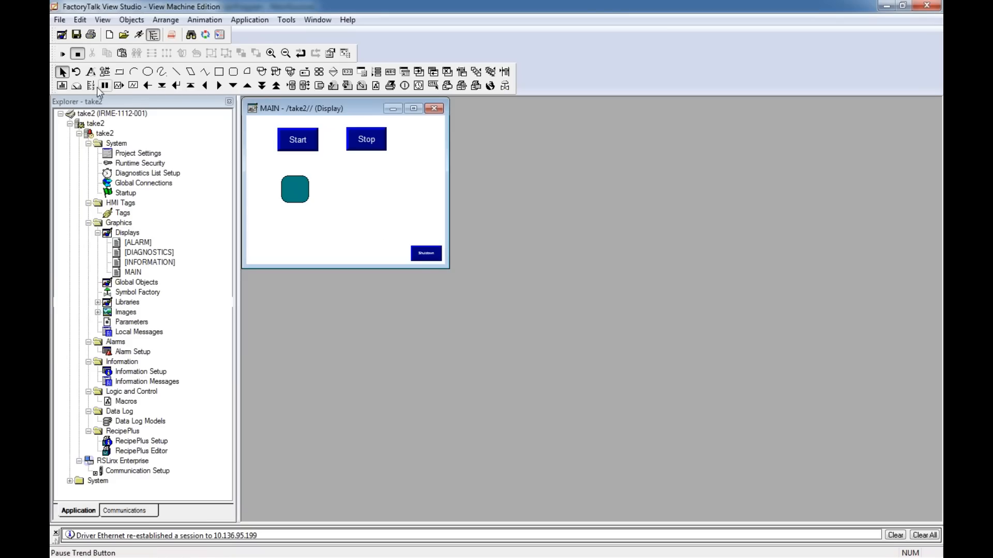
# Step: Draw a gauge with default properties below the Stop button and enlarge it to about 170 wide by 128 high
pyautogui.click(76, 87)
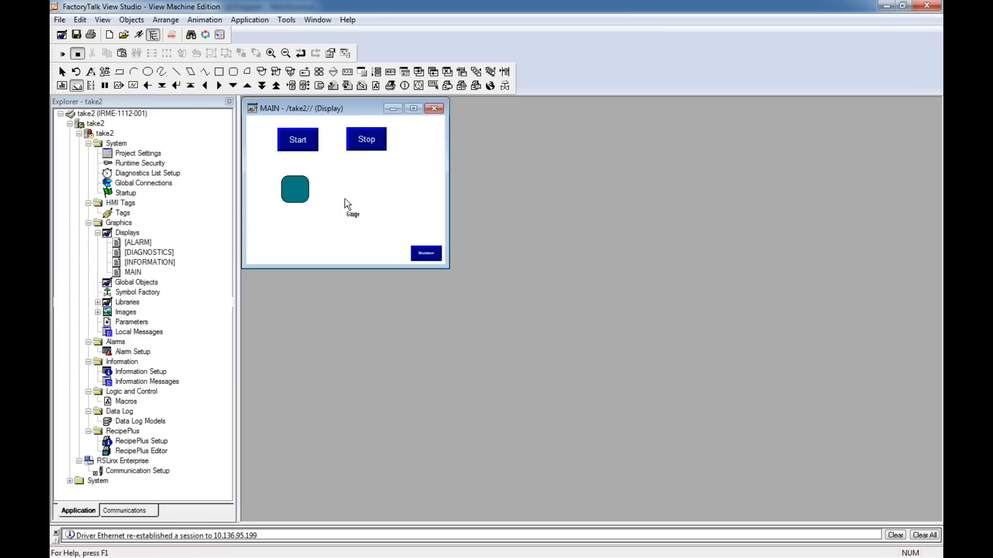
pyautogui.moveTo(337, 202)
pyautogui.mouseDown()
pyautogui.moveTo(408, 203)
pyautogui.moveTo(412, 163)
pyautogui.mouseUp()
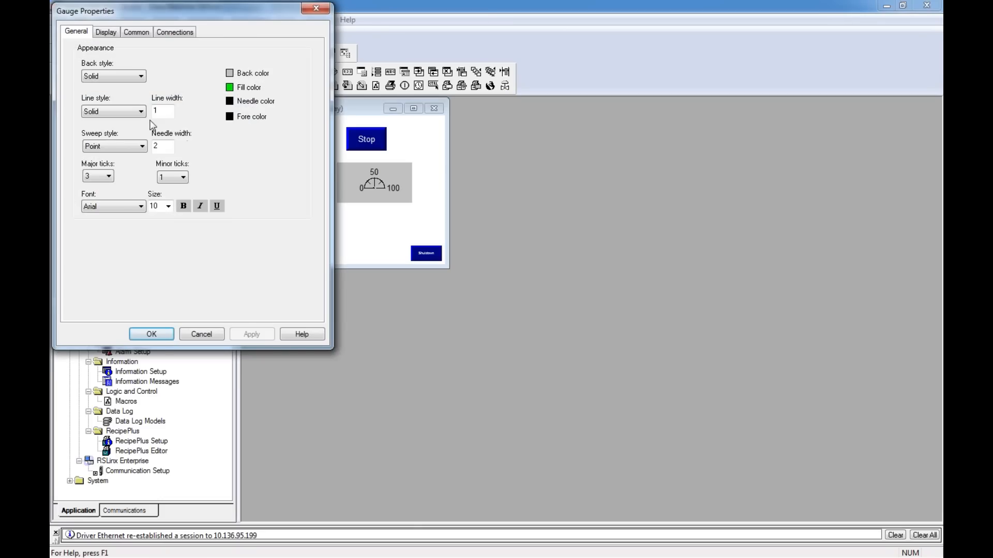
pyautogui.click(155, 331)
pyautogui.moveTo(334, 205); pyautogui.dragTo(304, 244)
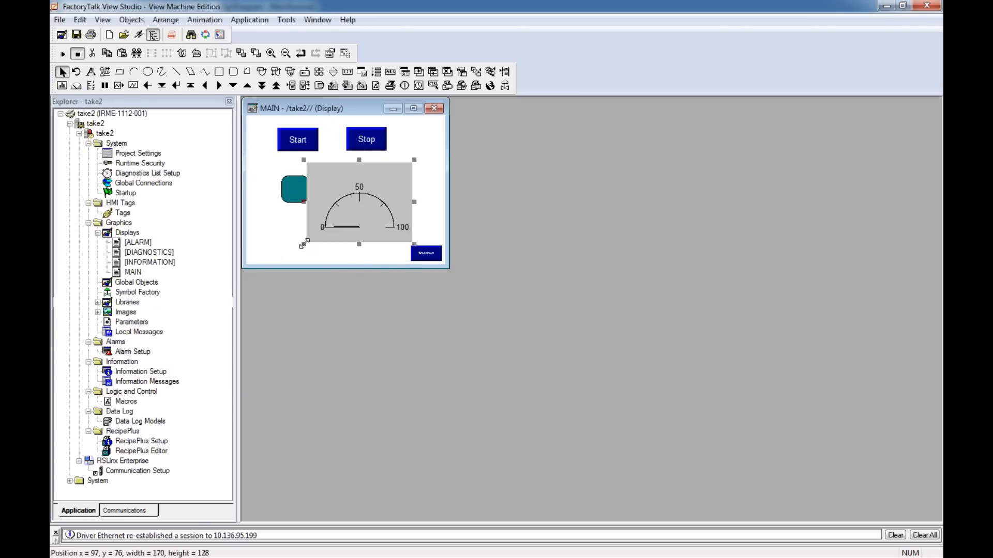
# Step: Set the gauge's back style to Transparent
pyautogui.rightClick(401, 176)
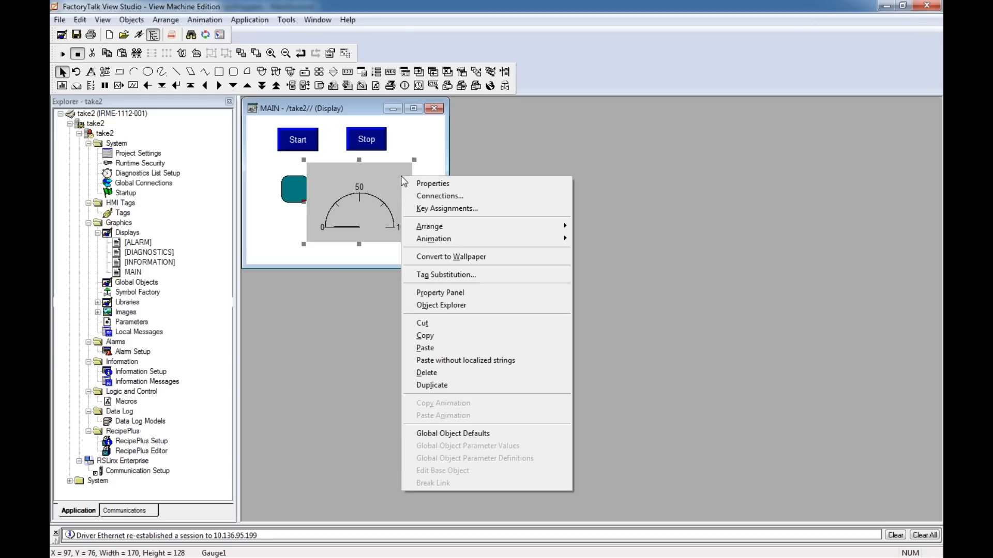
pyautogui.click(313, 174)
pyautogui.rightClick(369, 173)
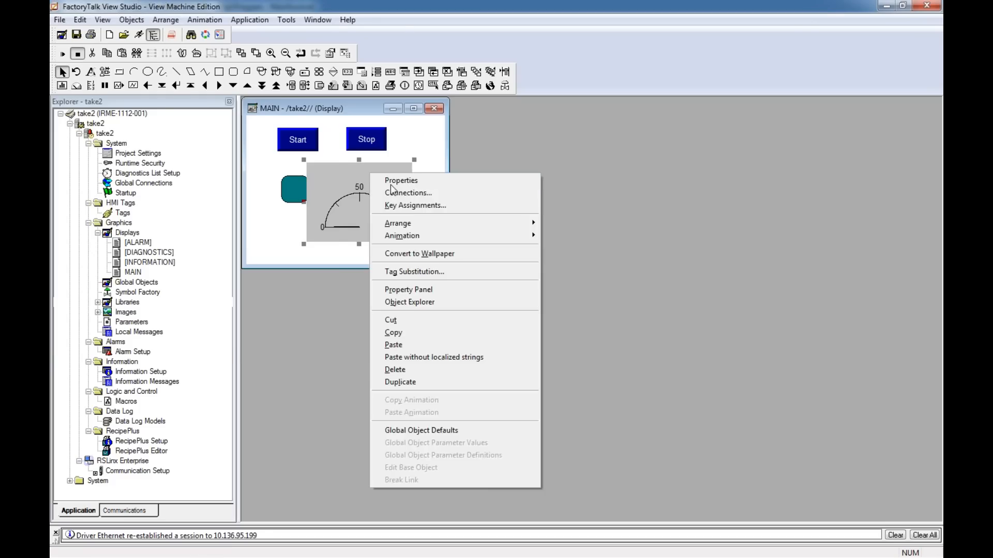
pyautogui.click(389, 182)
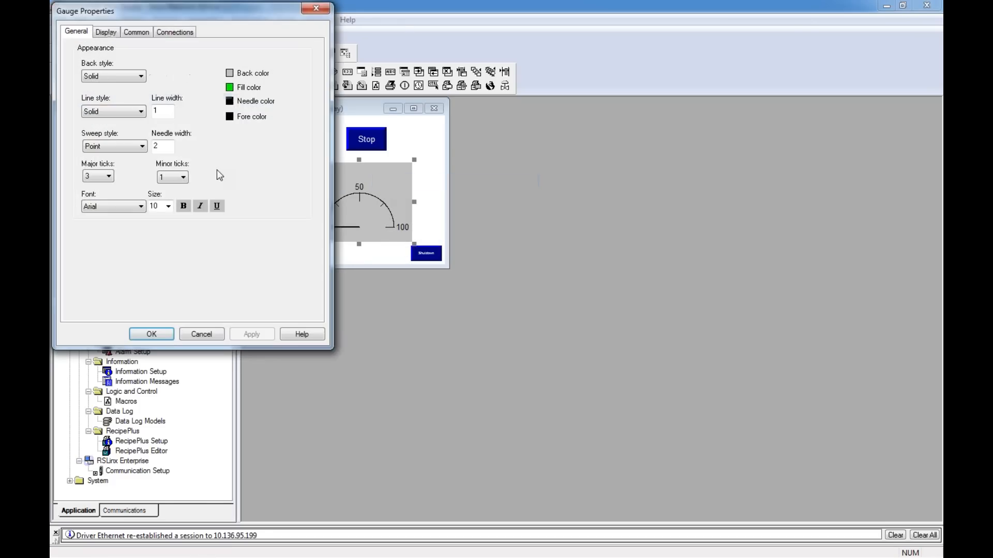
pyautogui.click(124, 76)
pyautogui.click(123, 93)
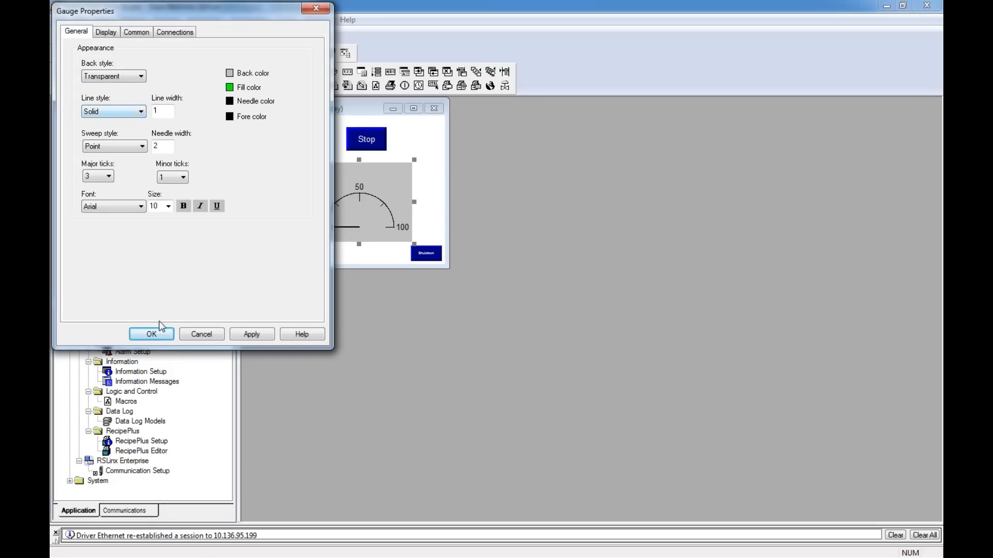
pyautogui.click(250, 334)
pyautogui.click(169, 335)
# Step: Connect the gauge's value to the online PLC tag vfd:I.OutputFreq
pyautogui.rightClick(371, 214)
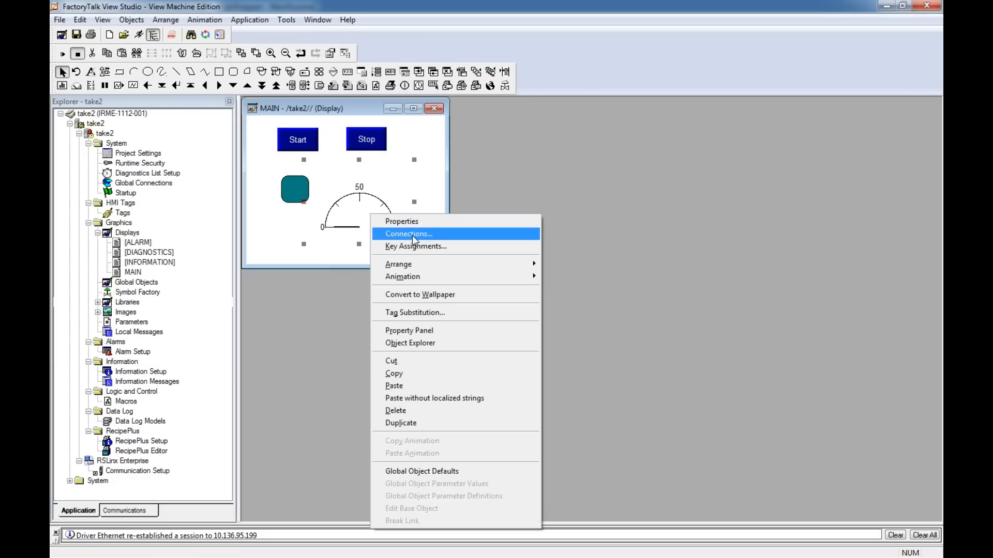
pyautogui.click(412, 235)
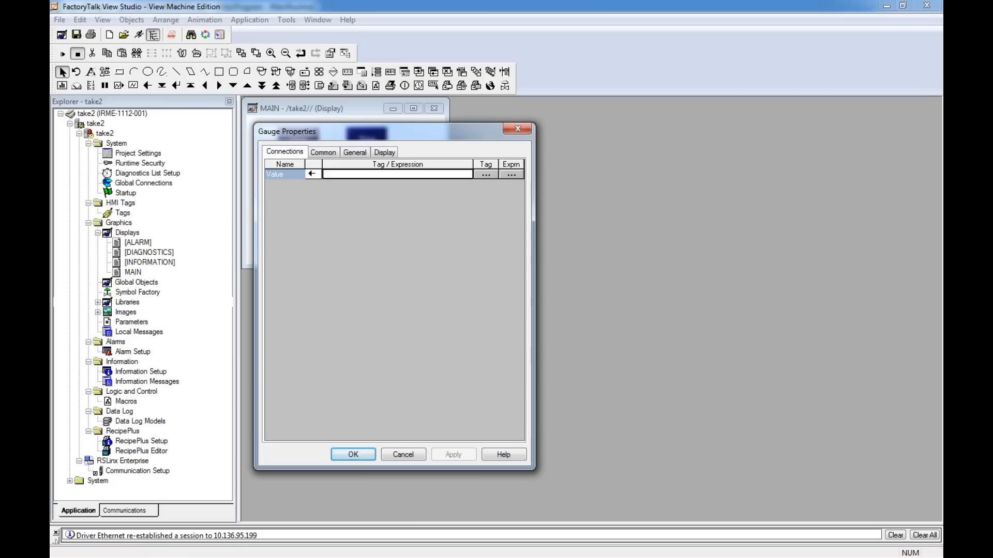
pyautogui.click(485, 174)
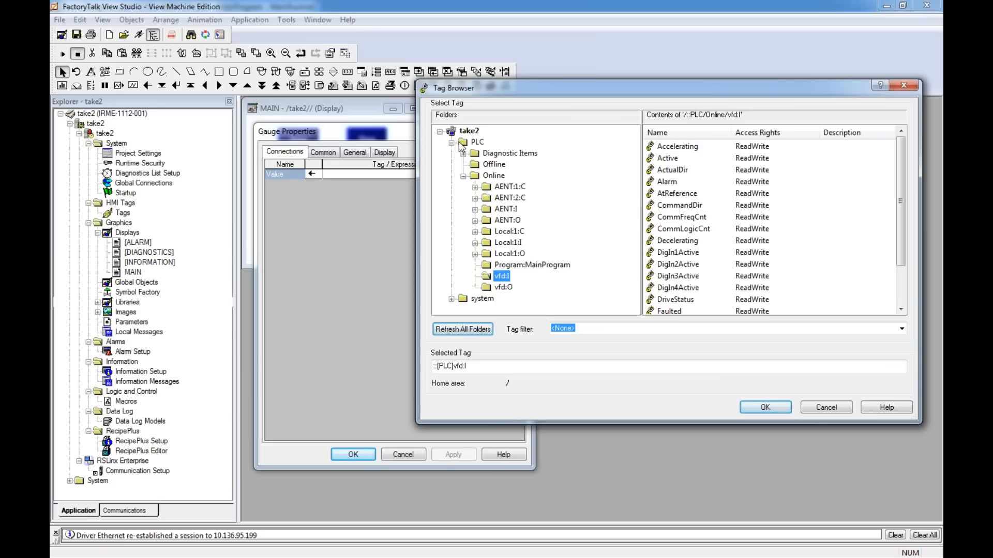
pyautogui.click(475, 299)
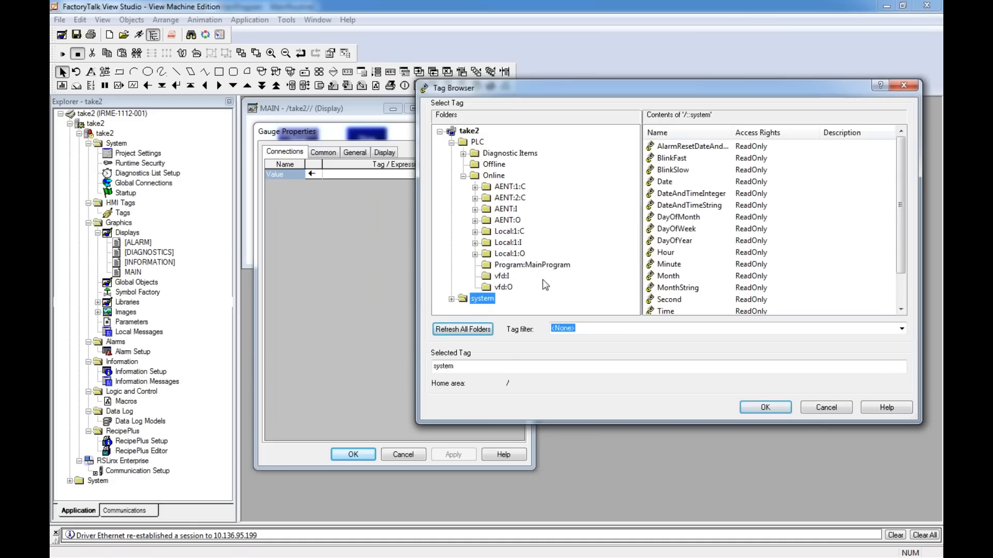
pyautogui.click(499, 278)
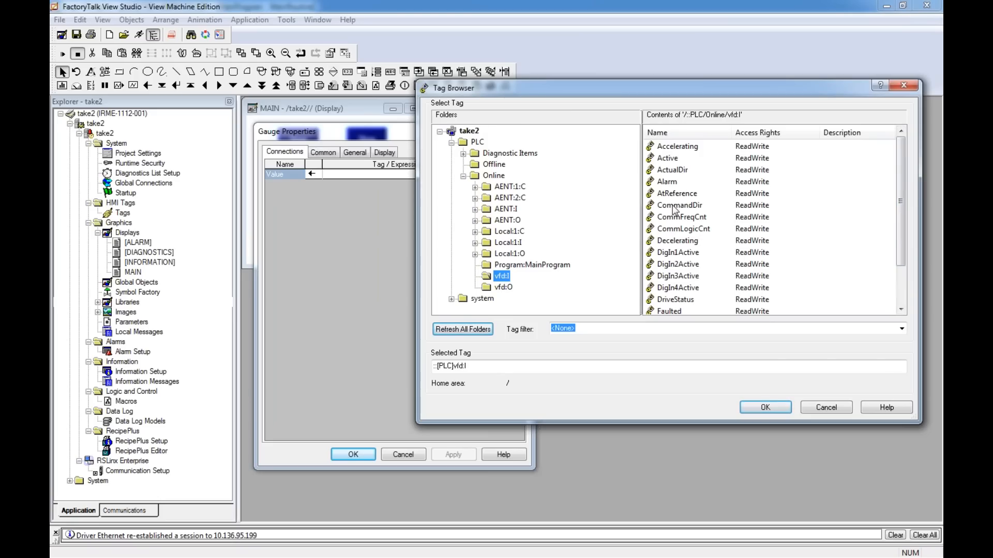
pyautogui.moveTo(902, 173)
pyautogui.mouseDown()
pyautogui.moveTo(903, 206)
pyautogui.moveTo(910, 158)
pyautogui.mouseUp()
pyautogui.moveTo(900, 198)
pyautogui.mouseDown()
pyautogui.moveTo(898, 236)
pyautogui.moveTo(899, 217)
pyautogui.mouseUp()
pyautogui.click(676, 275)
pyautogui.click(773, 408)
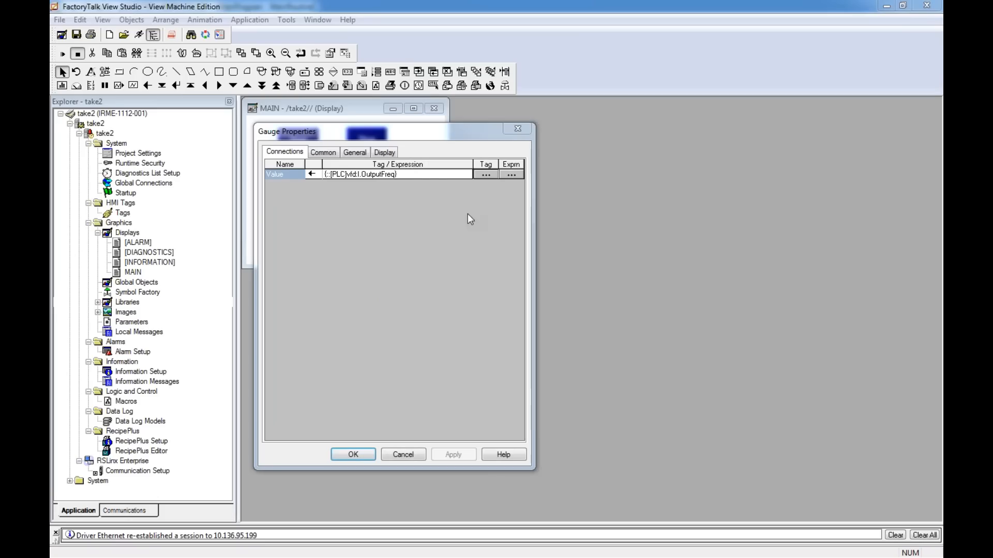
pyautogui.click(342, 453)
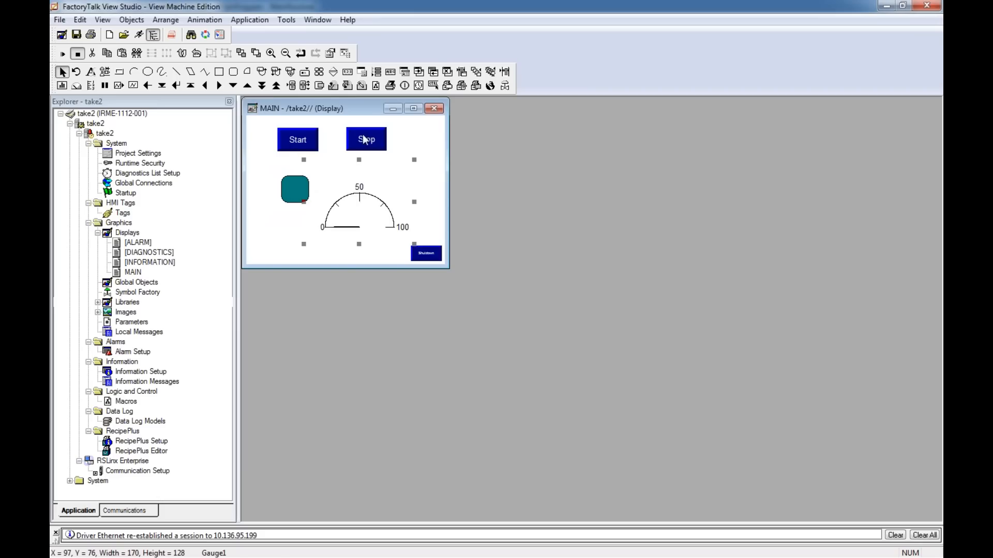
# Step: Arrange the Start button, rounded rectangle and Stop button in one evenly spaced row, with the gauge centred below them
pyautogui.moveTo(365, 137); pyautogui.dragTo(397, 138)
pyautogui.moveTo(298, 192); pyautogui.dragTo(349, 144)
pyautogui.moveTo(356, 205); pyautogui.dragTo(345, 201)
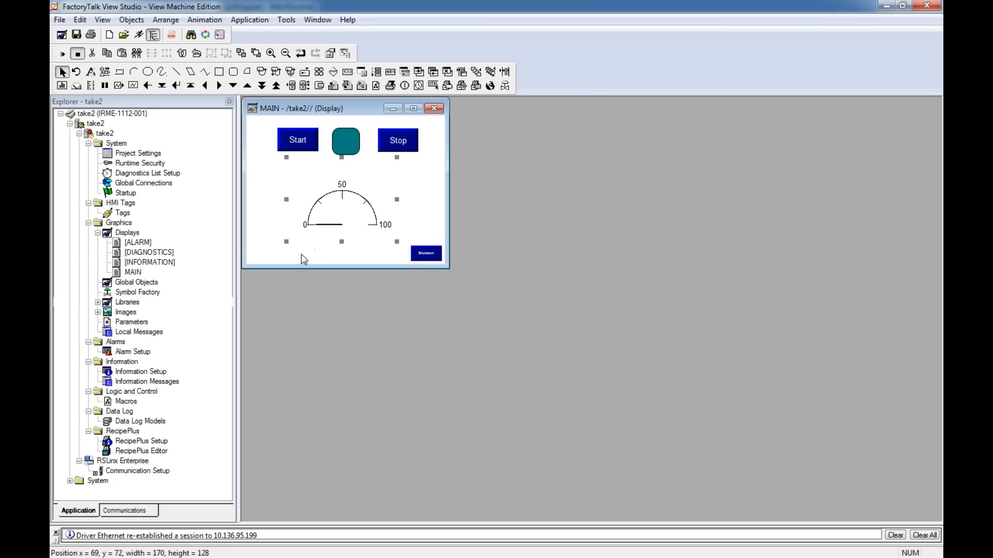
pyautogui.click(300, 258)
pyautogui.moveTo(305, 147); pyautogui.dragTo(333, 137)
pyautogui.moveTo(406, 139); pyautogui.dragTo(401, 140)
# Step: Test-run the MAIN display, starting and stopping the drive to check the indicator and gauge, and return to editing
pyautogui.click(63, 54)
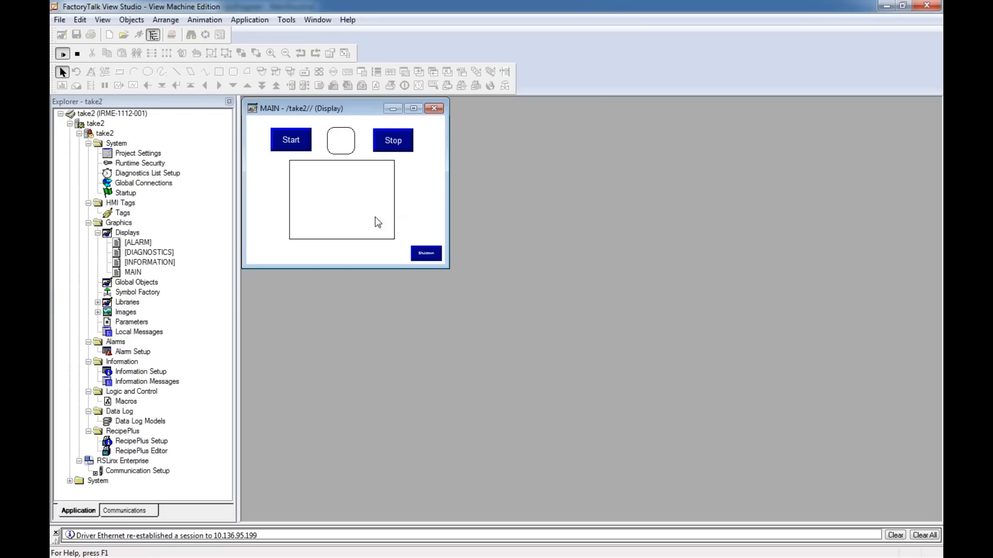
pyautogui.click(292, 144)
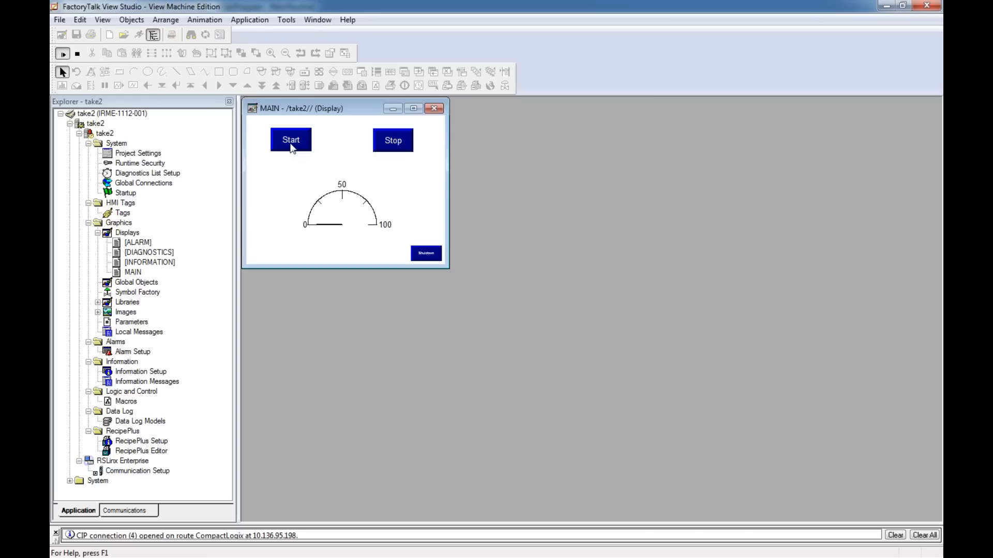
pyautogui.click(292, 147)
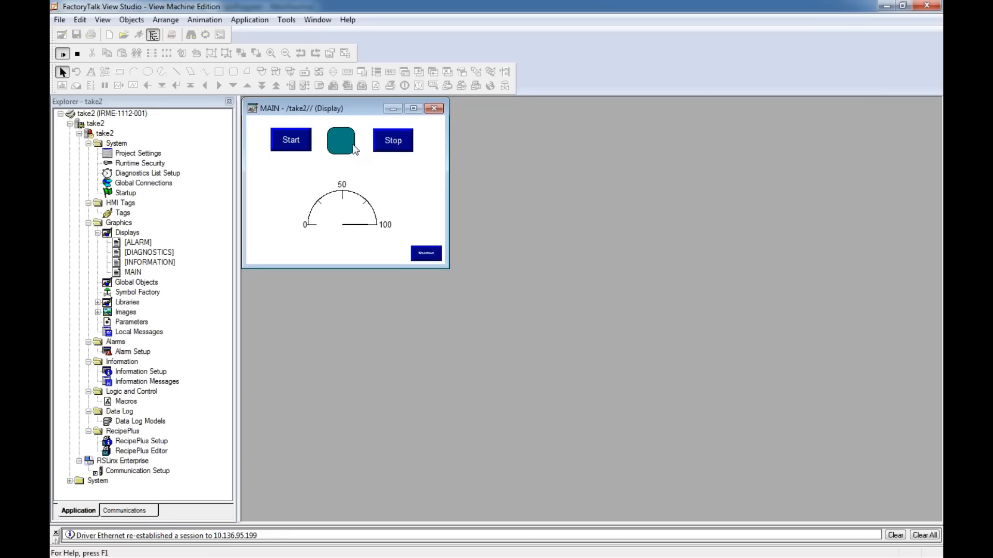
pyautogui.click(385, 146)
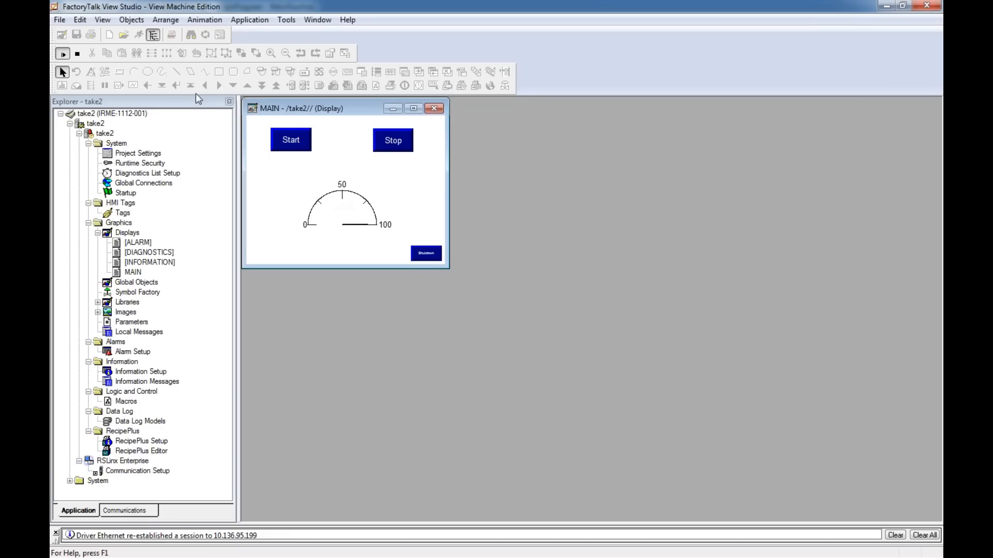
pyautogui.click(77, 54)
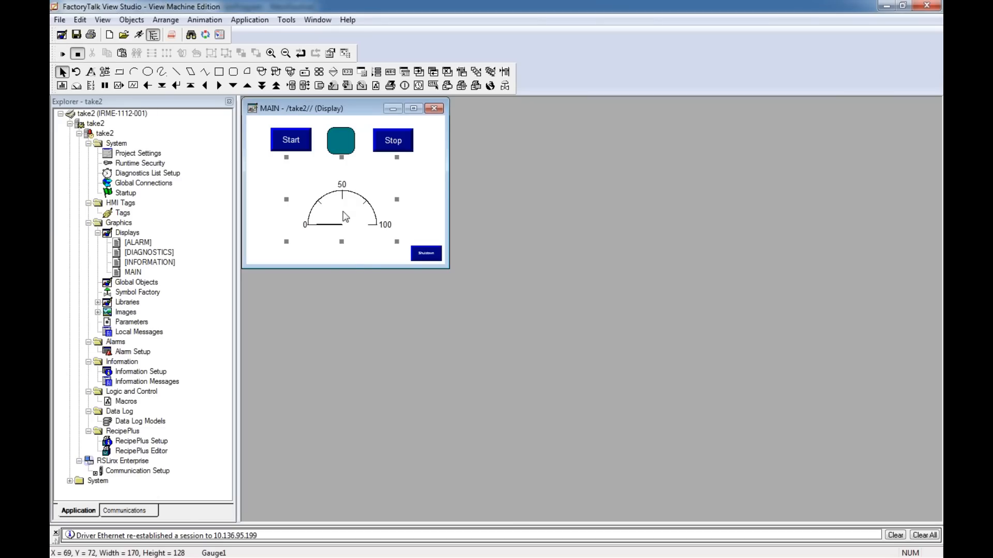
# Step: Reconnect the gauge's value to the HMI tag Current, refreshing the tag folders to find it
pyautogui.rightClick(342, 212)
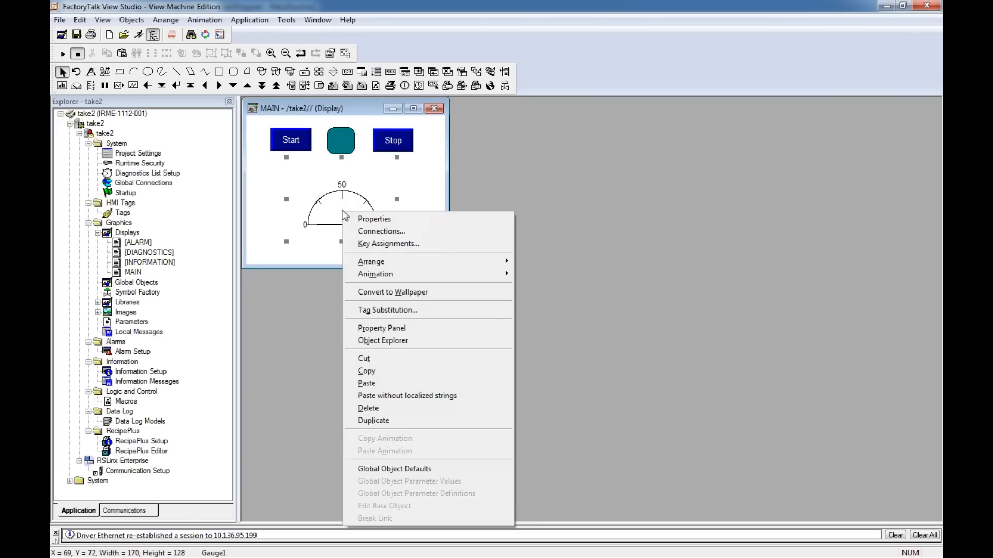
pyautogui.click(373, 232)
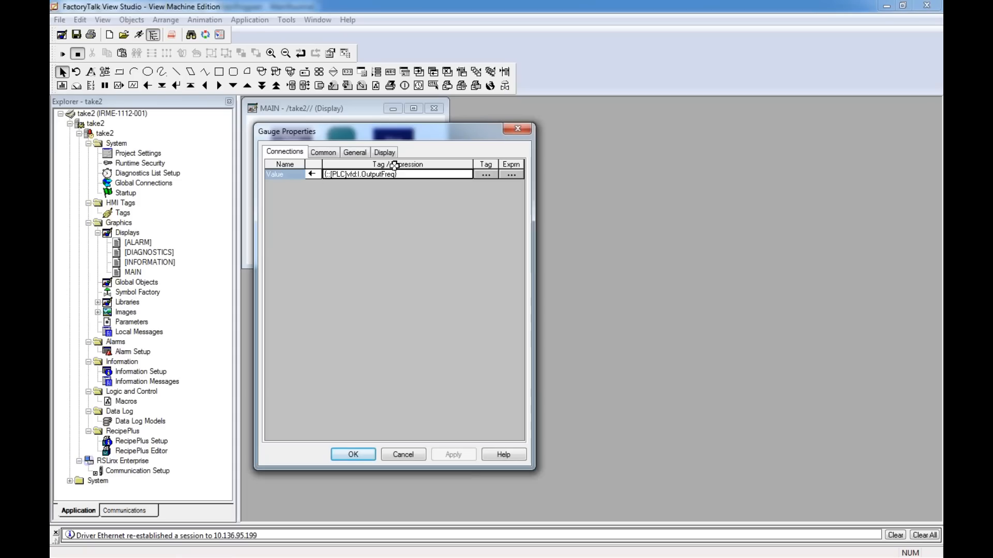
pyautogui.click(485, 175)
pyautogui.click(451, 143)
pyautogui.click(479, 154)
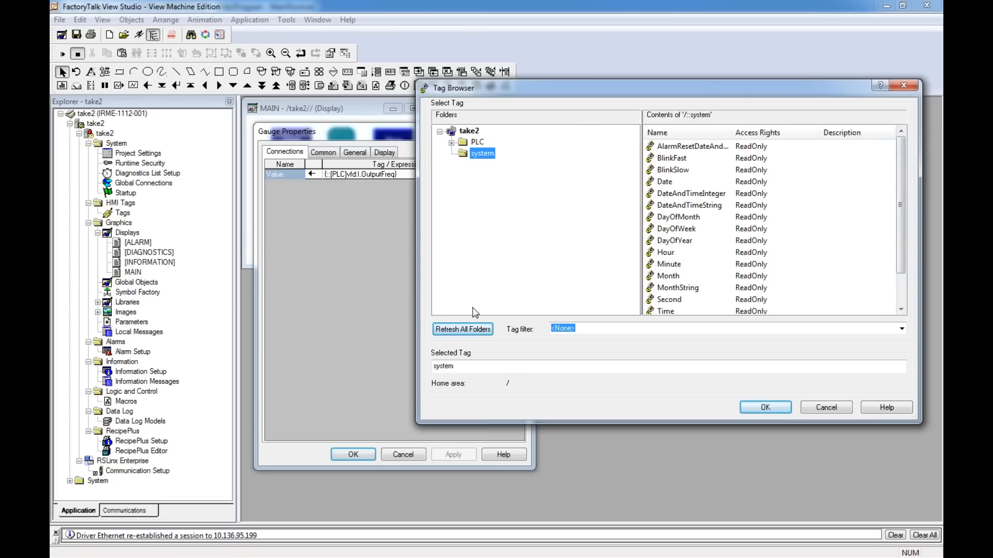
pyautogui.click(463, 329)
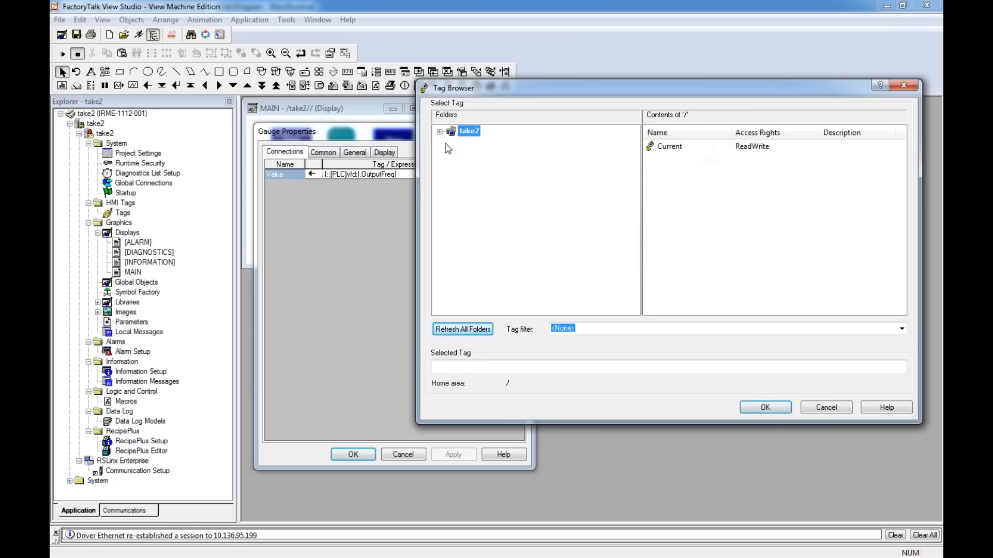
pyautogui.click(670, 146)
pyautogui.click(765, 407)
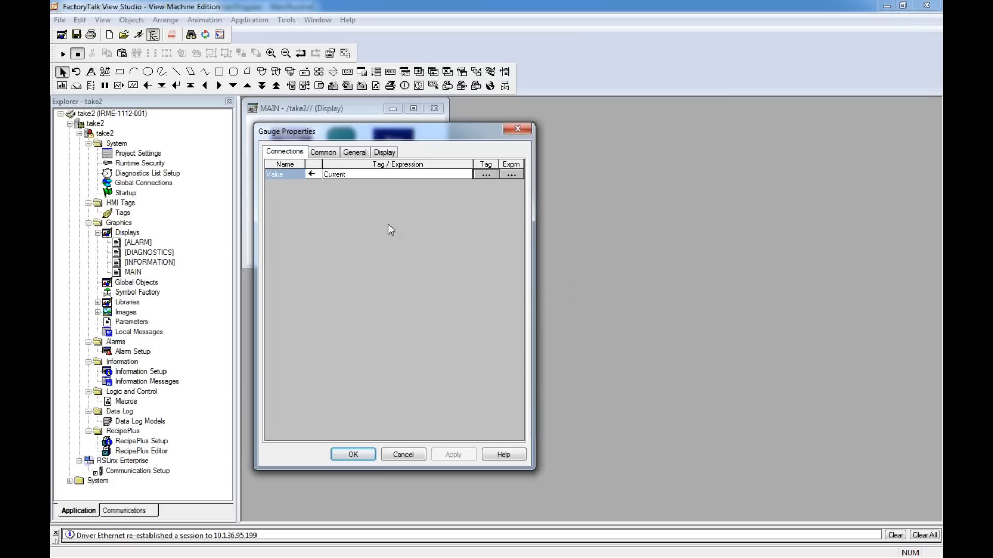
pyautogui.click(366, 456)
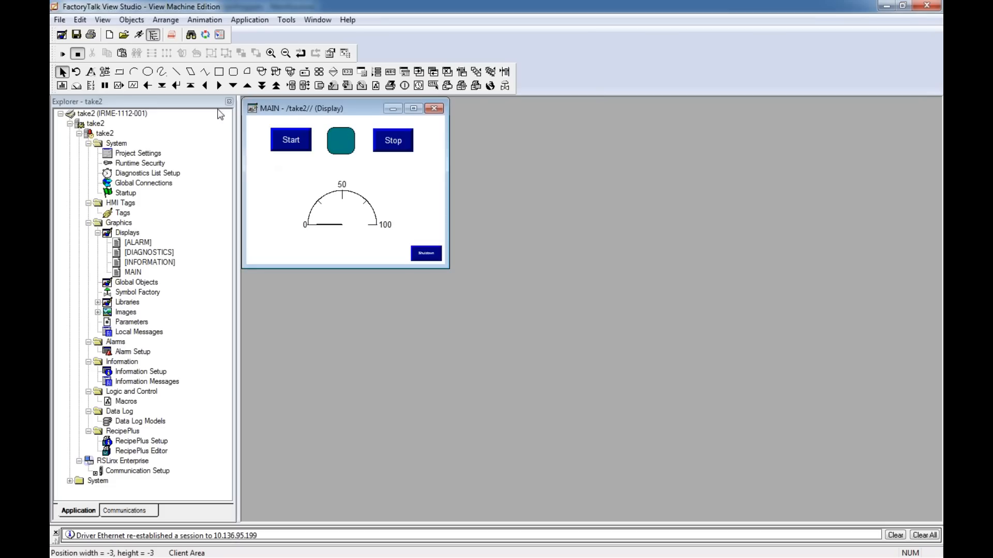
# Step: Test-run the MAIN display to check the gauge's response to the drive, stop the drive, and return to editing
pyautogui.click(62, 54)
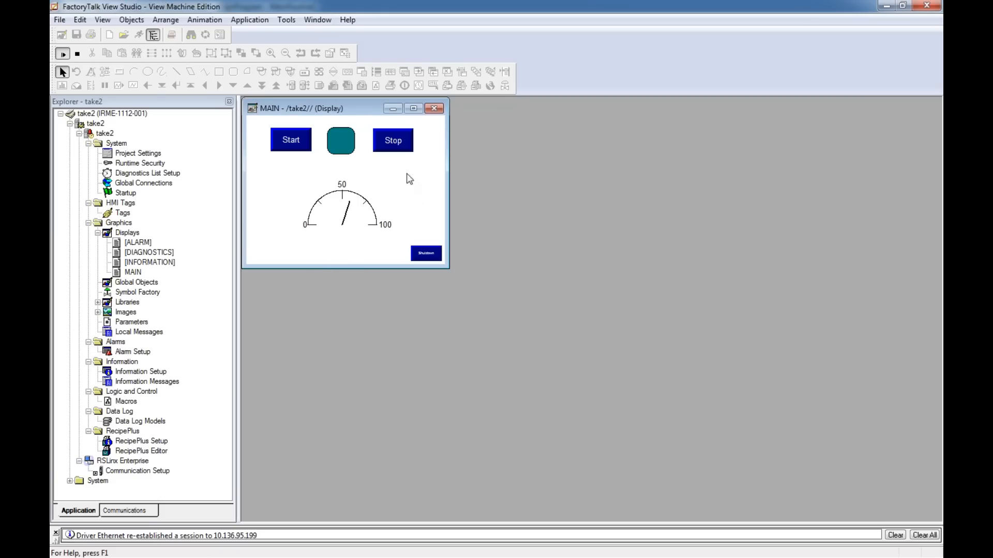
pyautogui.click(399, 149)
pyautogui.click(388, 146)
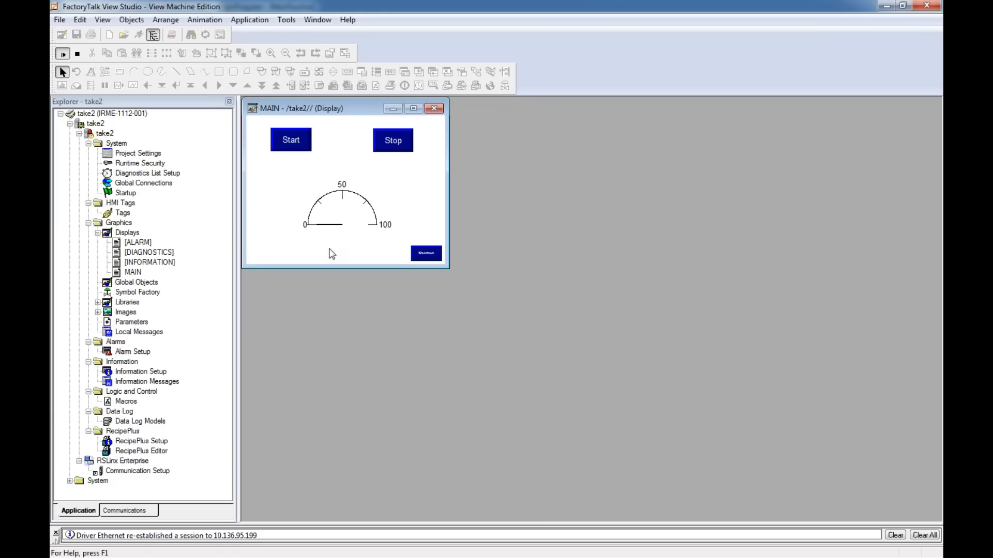
pyautogui.click(77, 54)
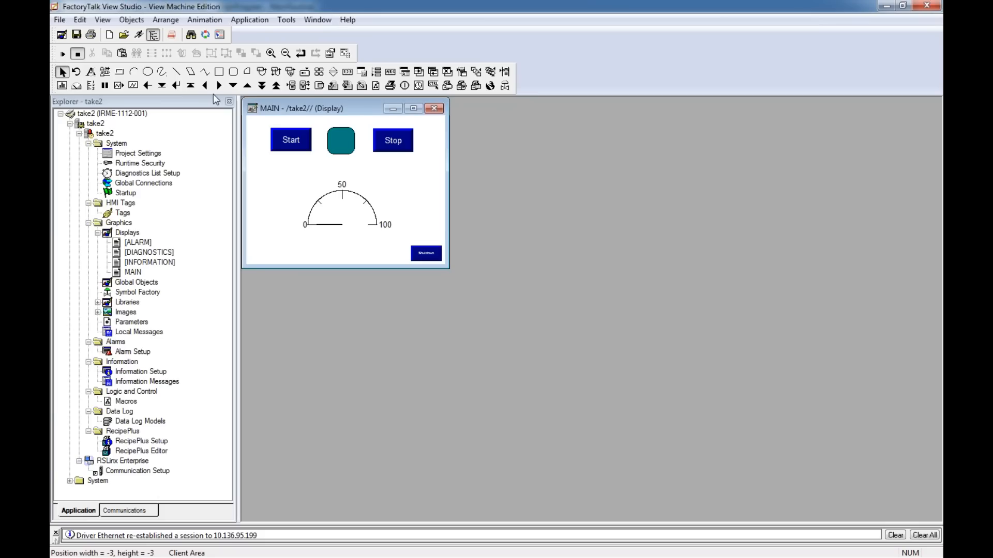
# Step: Create the runtime application take2 as a Runtime 8.0 Application (*.mer), always allowing conversion and saving the changes to MAIN
pyautogui.click(259, 21)
pyautogui.click(264, 45)
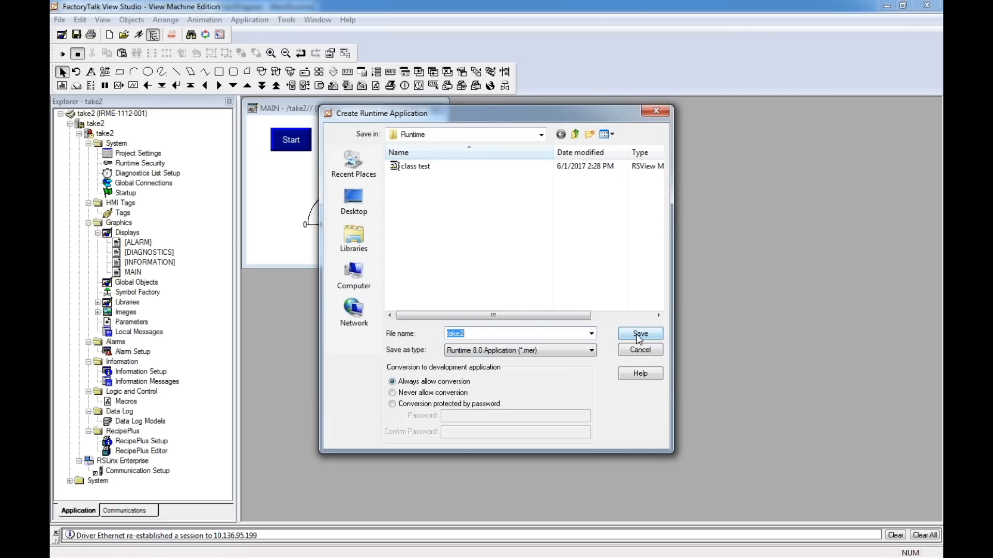
pyautogui.click(590, 351)
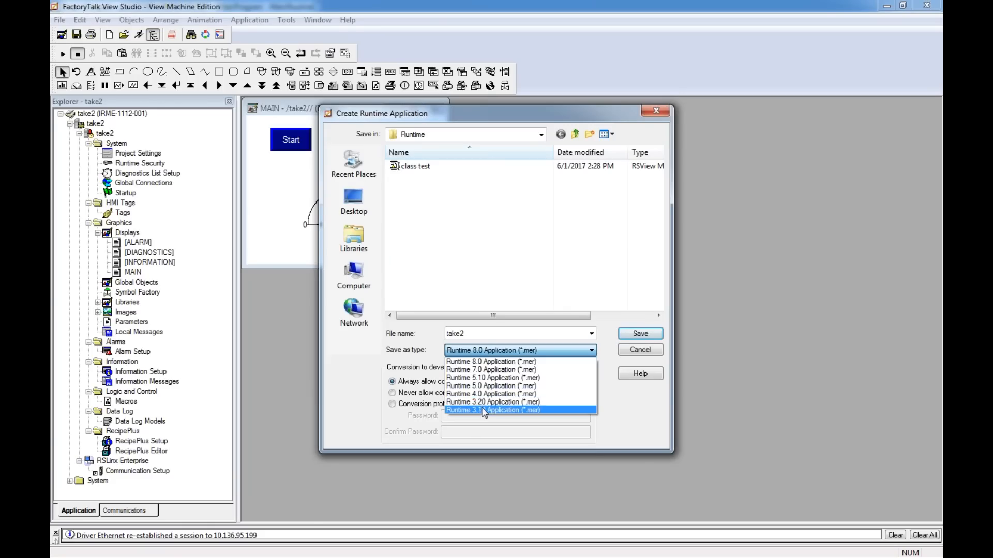
pyautogui.click(488, 363)
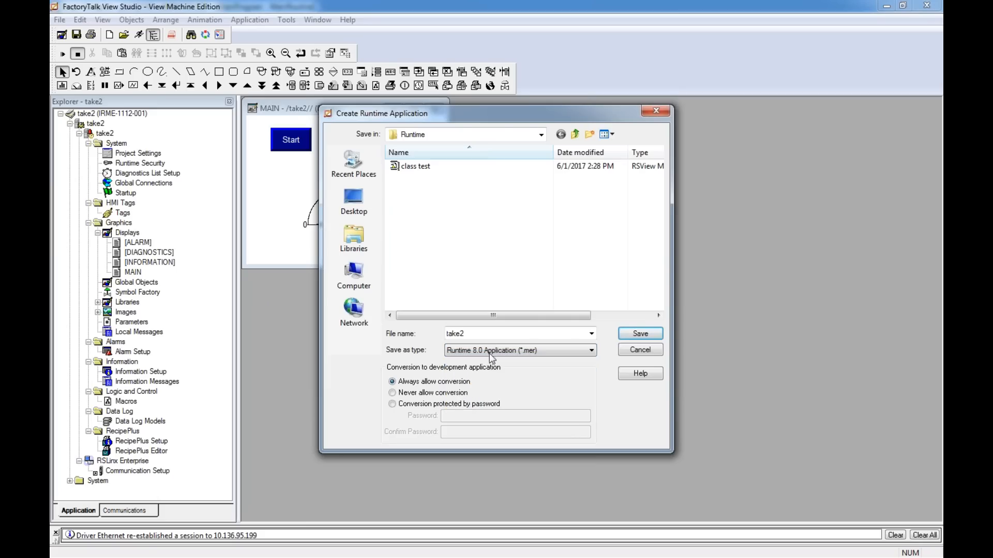
pyautogui.click(640, 334)
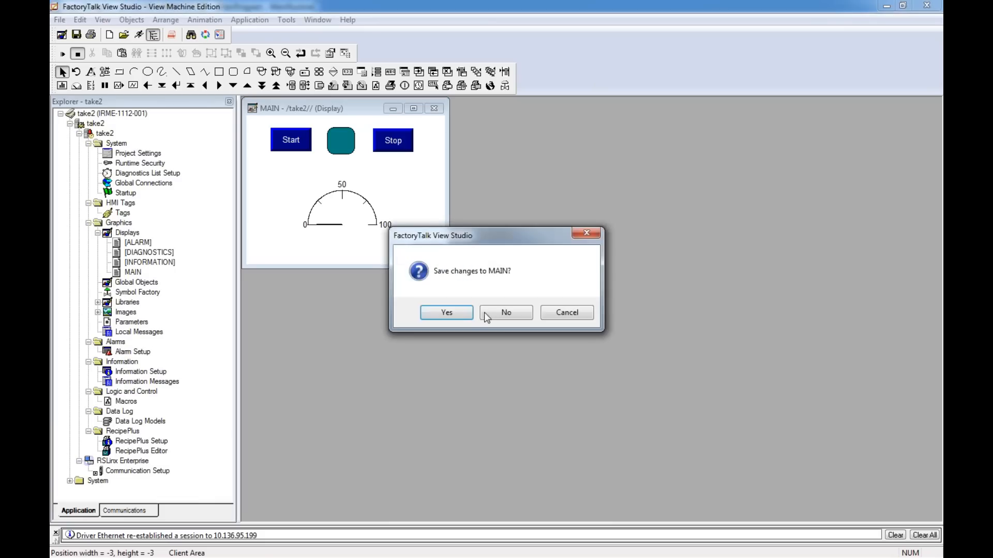
pyautogui.click(466, 315)
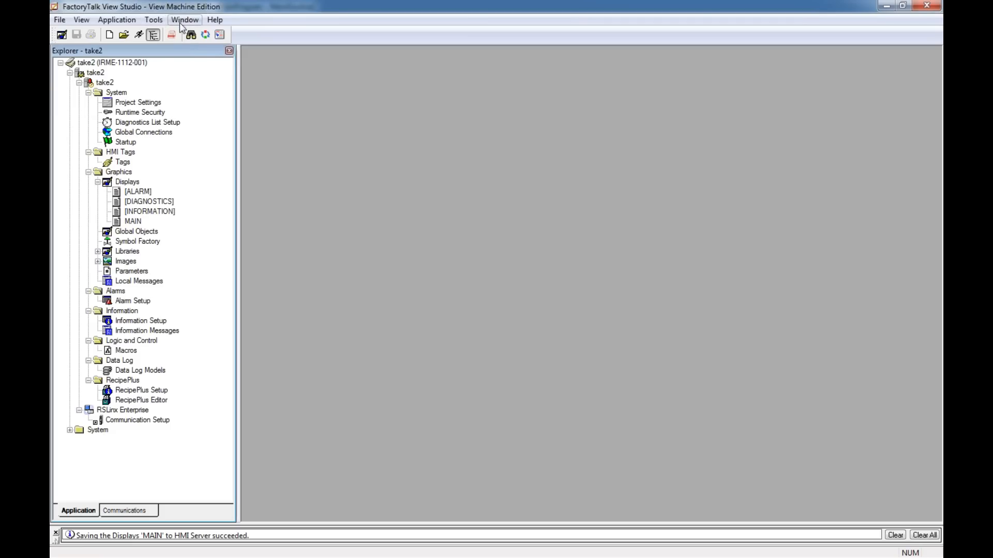
# Step: Open the Transfer Utility and choose take2.mer from the Runtime folder as the source file for the download
pyautogui.click(173, 39)
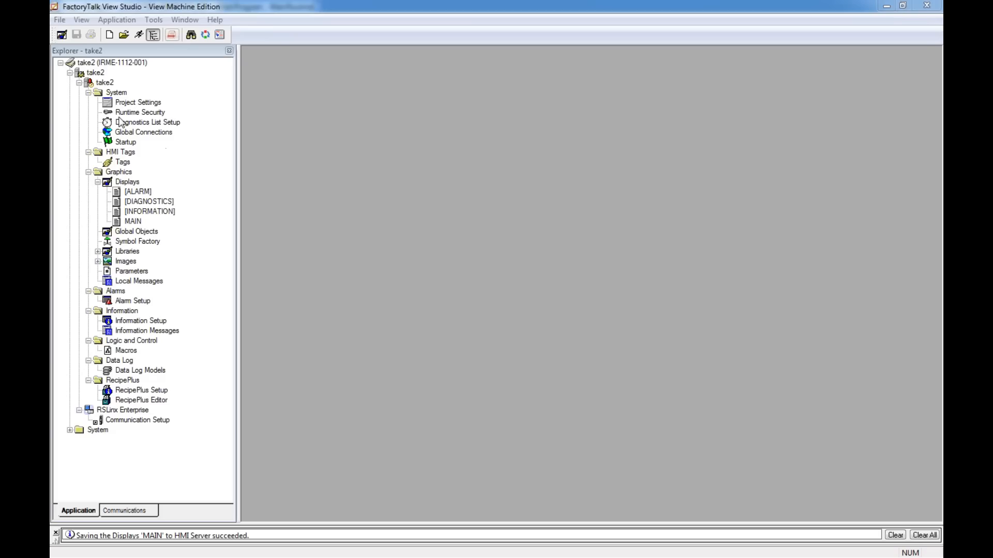
pyautogui.moveTo(293, 104); pyautogui.dragTo(487, 91)
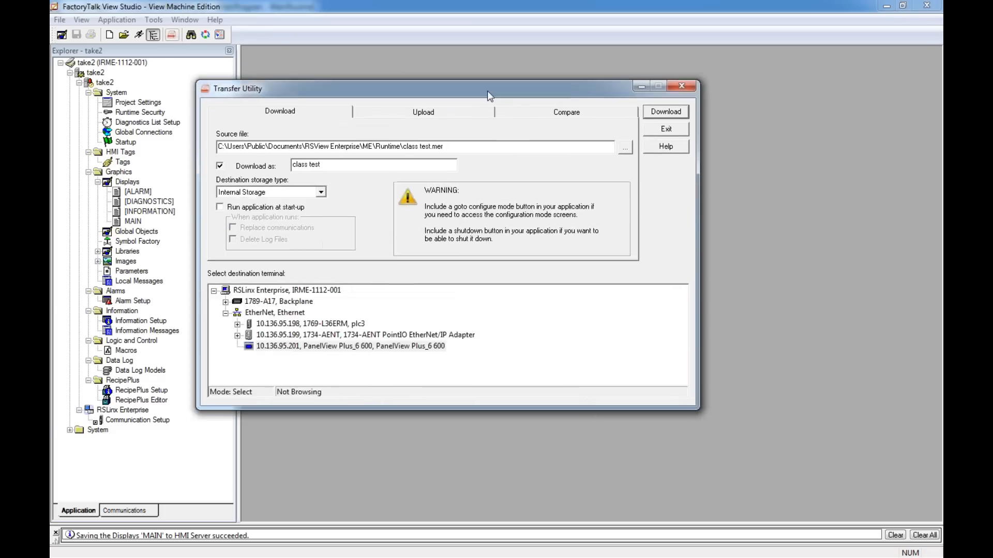
pyautogui.click(625, 149)
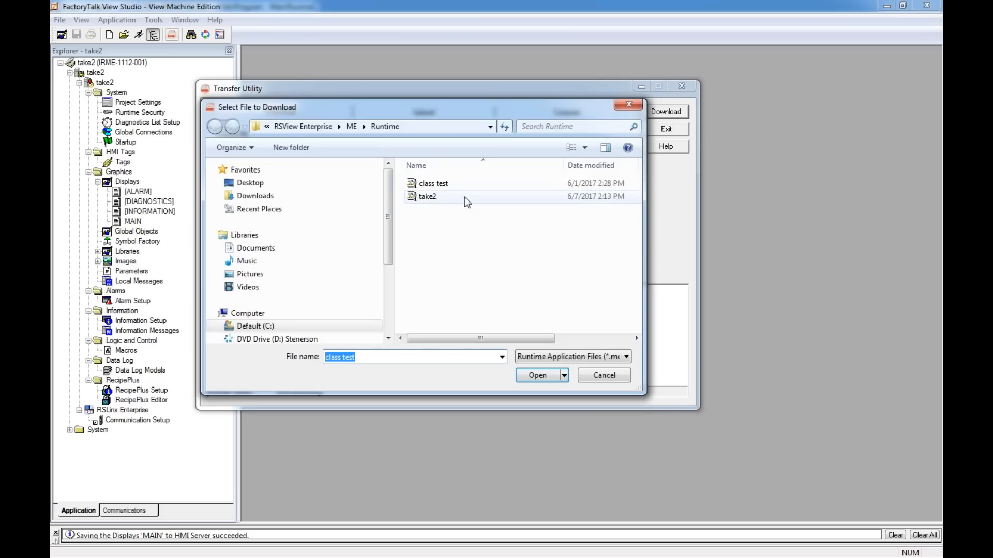
pyautogui.click(443, 205)
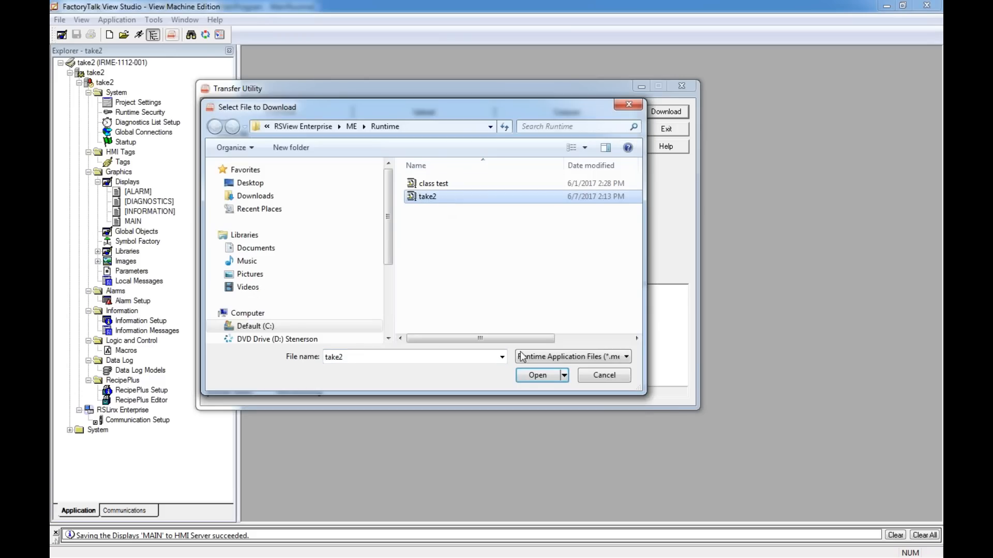
pyautogui.click(534, 376)
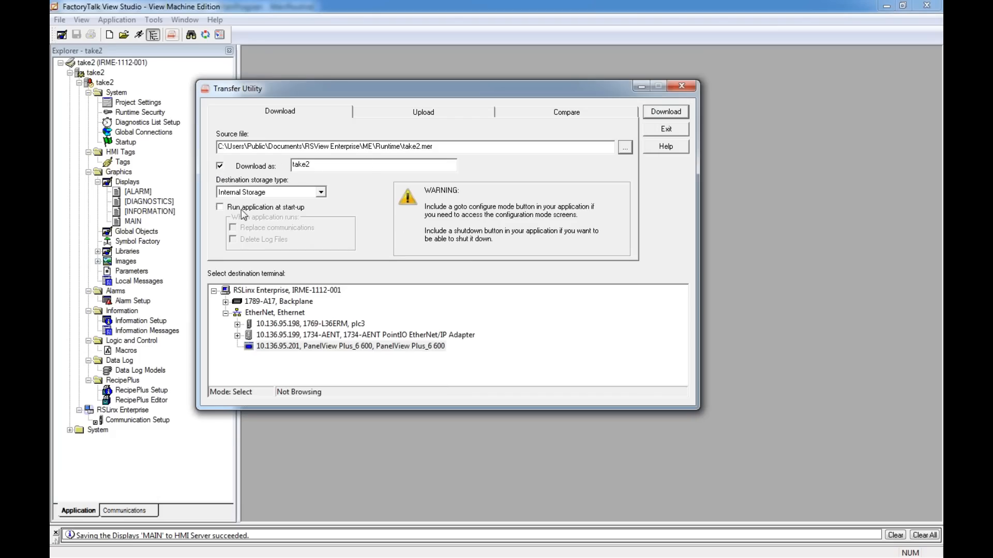
# Step: Download take2 to the PanelView Plus_6 600 terminal's internal storage without running it at start-up, and exit the Transfer Utility
pyautogui.click(220, 207)
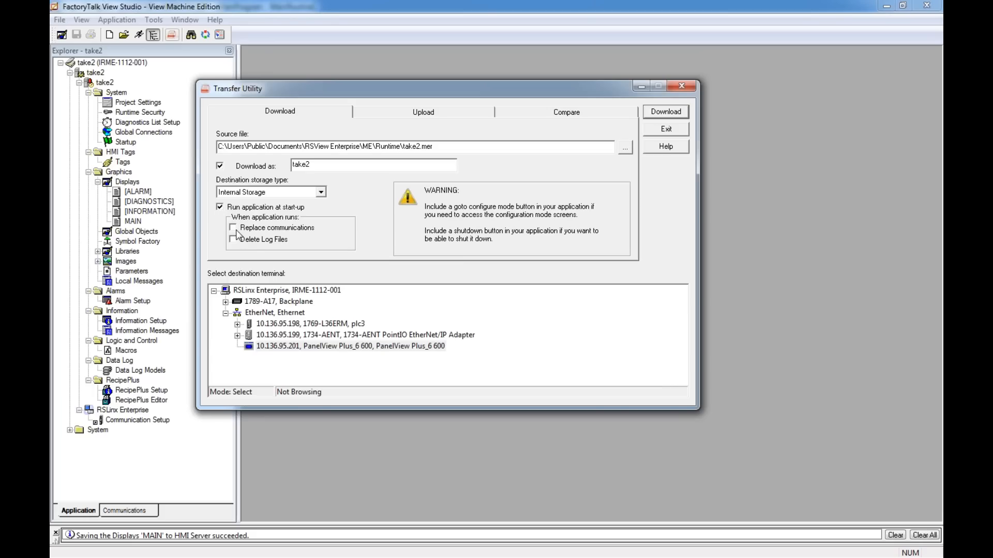
pyautogui.click(219, 207)
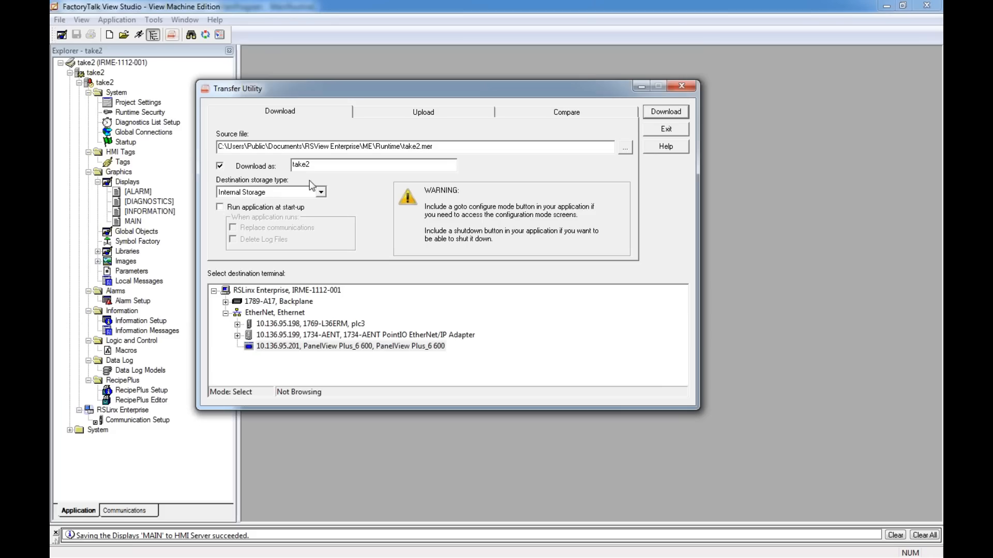
pyautogui.click(302, 346)
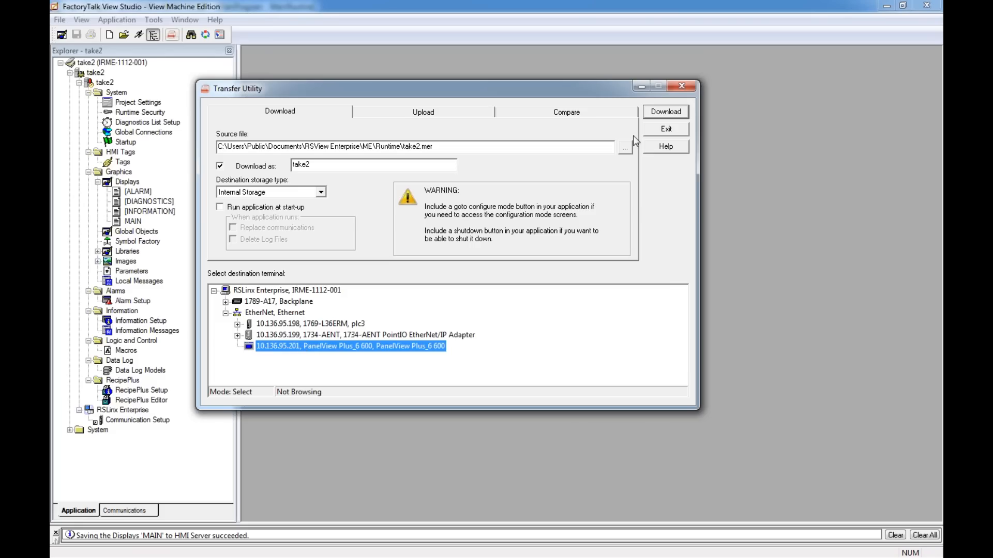
pyautogui.click(666, 112)
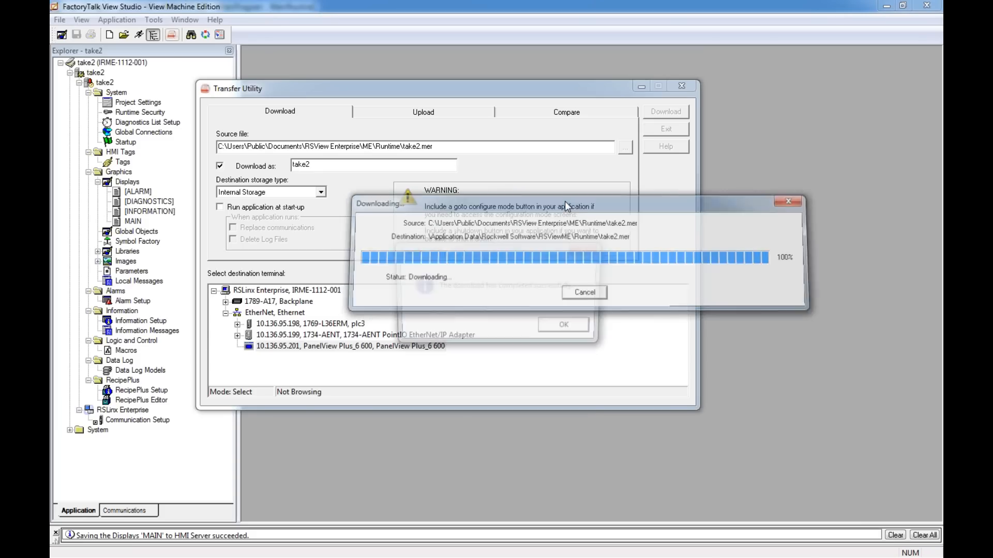
pyautogui.click(574, 331)
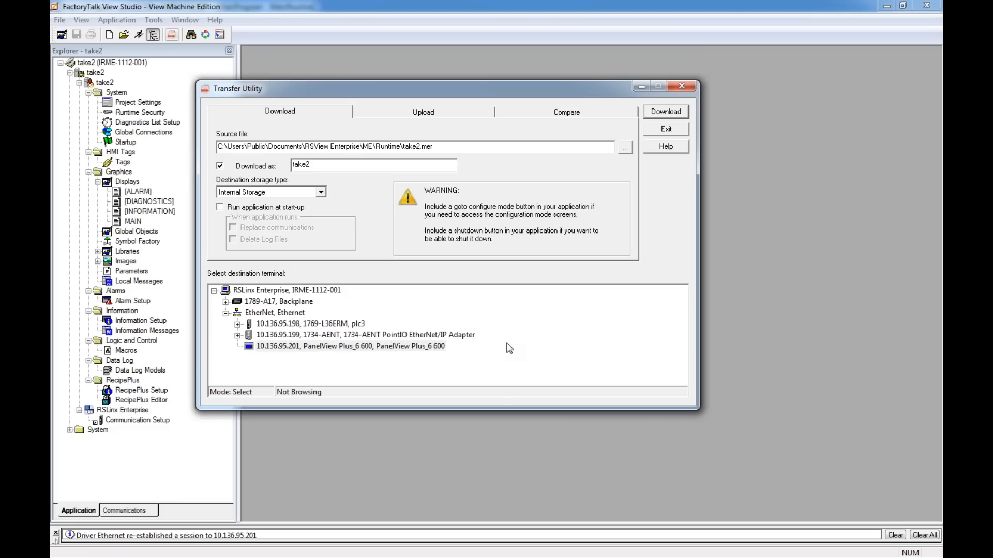
pyautogui.click(661, 129)
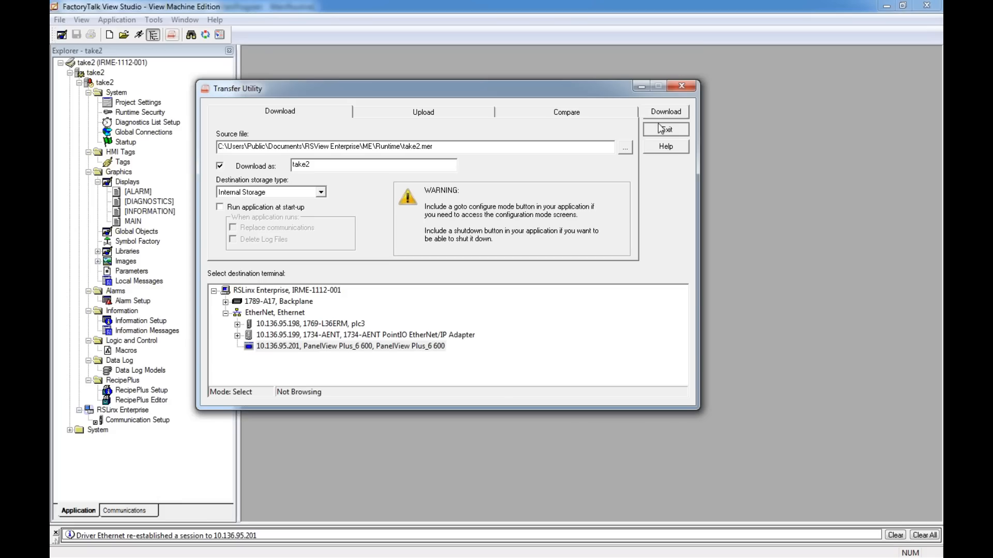